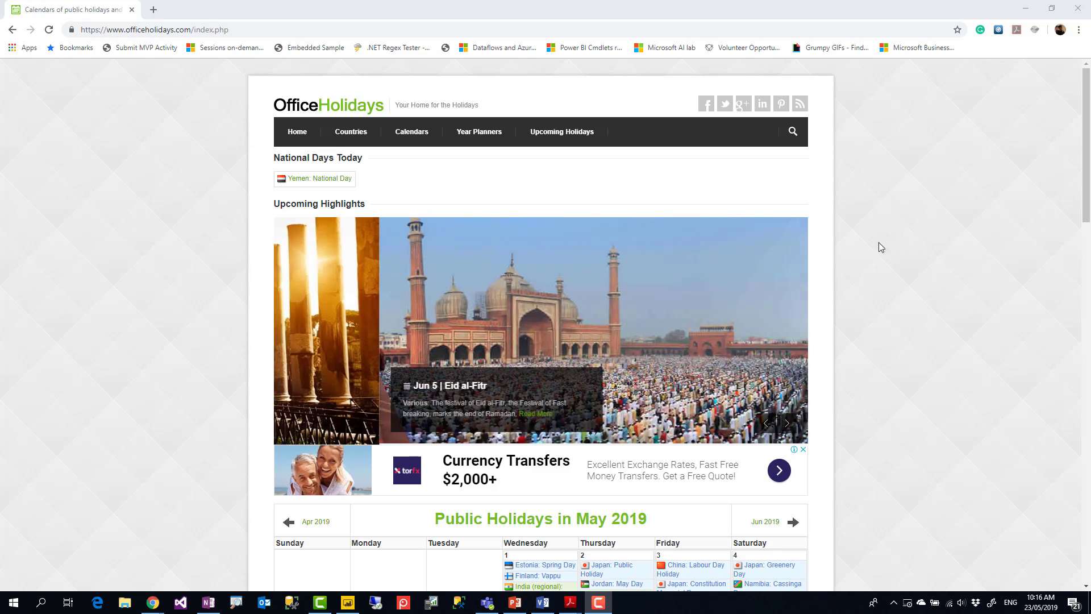
{"action": "left_click", "coordinate": [177, 112]}
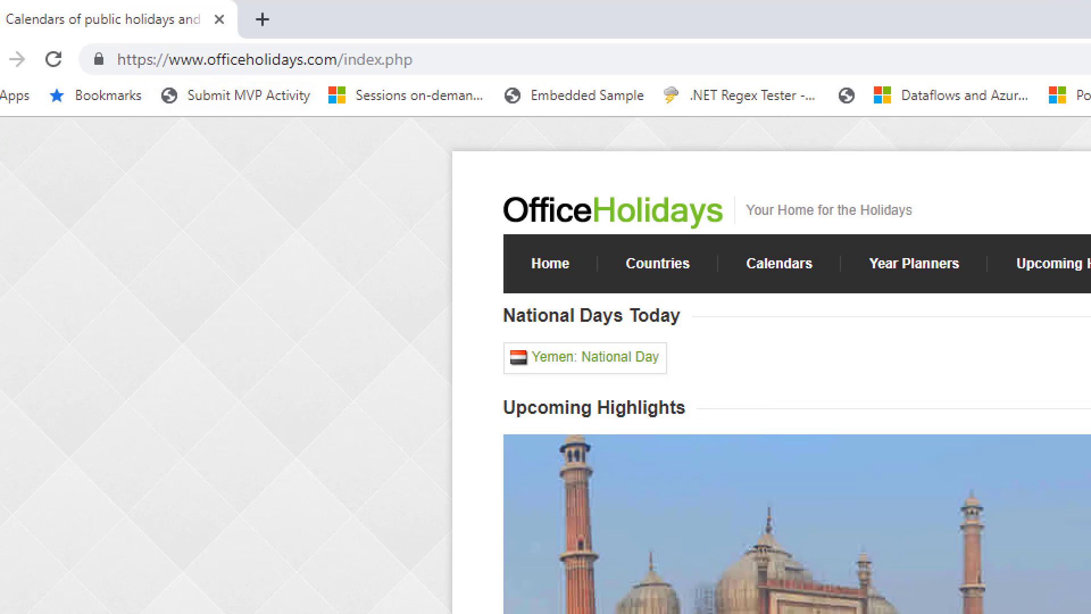
{"action": "left_click_drag", "start_coordinate": [137, 71], "coordinate": [310, 72]}
{"action": "key", "text": "Escape"}
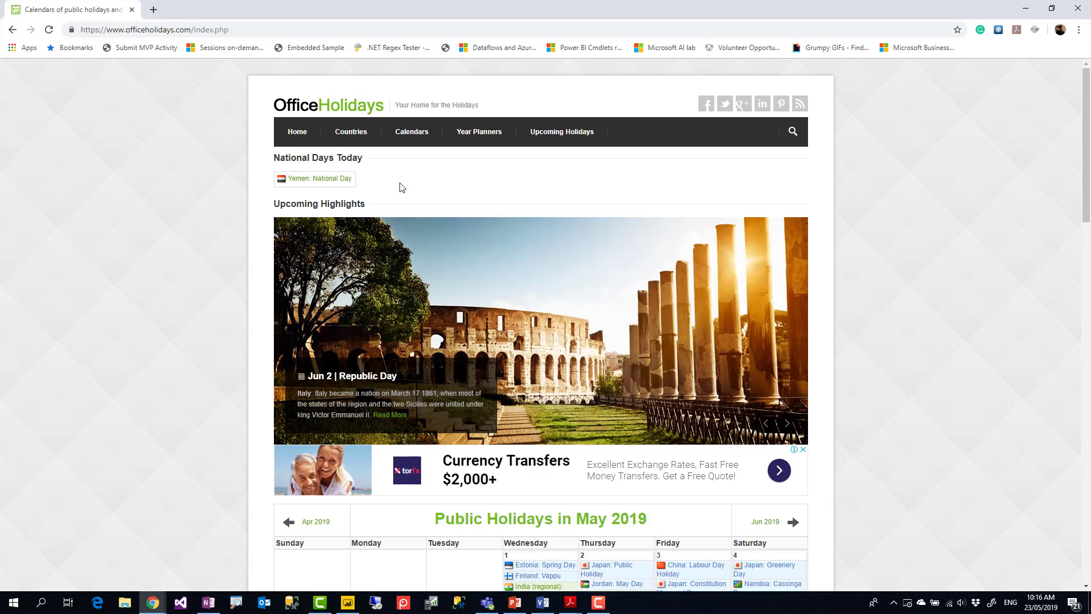
Step: Open the list of all countries, find "new zealand" on the page and open New Zealand's public holidays
{"action": "mouse_move", "coordinate": [357, 139]}
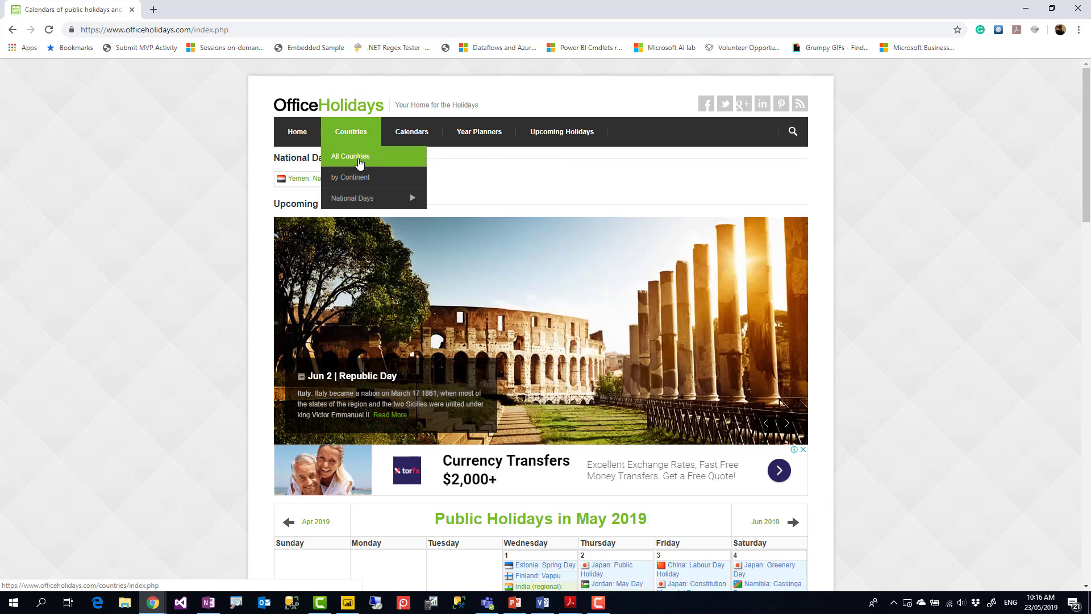
{"action": "left_click", "coordinate": [359, 162]}
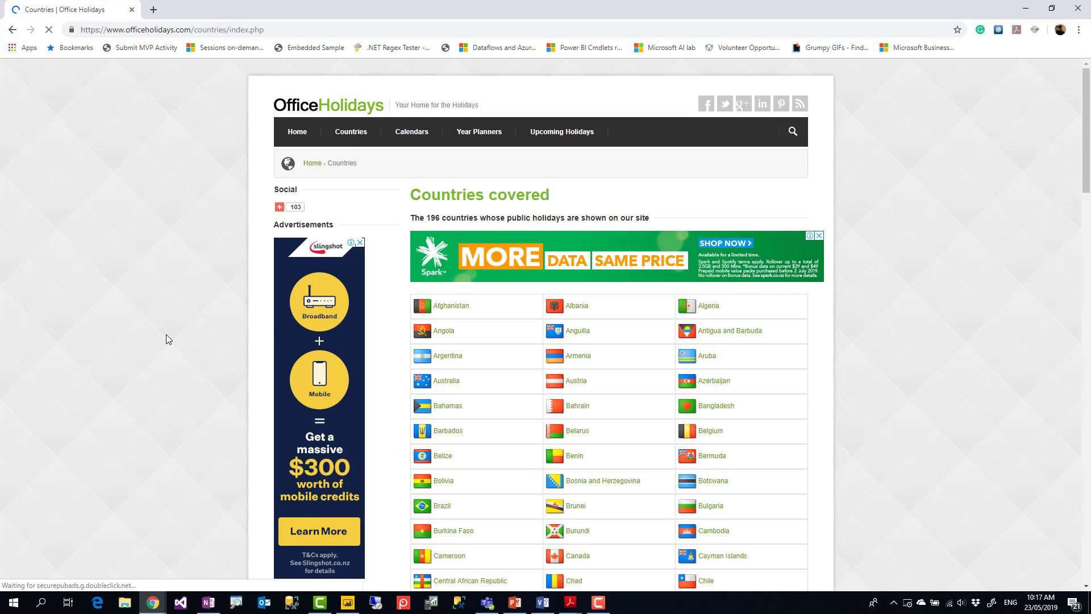
{"action": "key", "text": "ctrl+f"}
{"action": "type", "text": "new "}
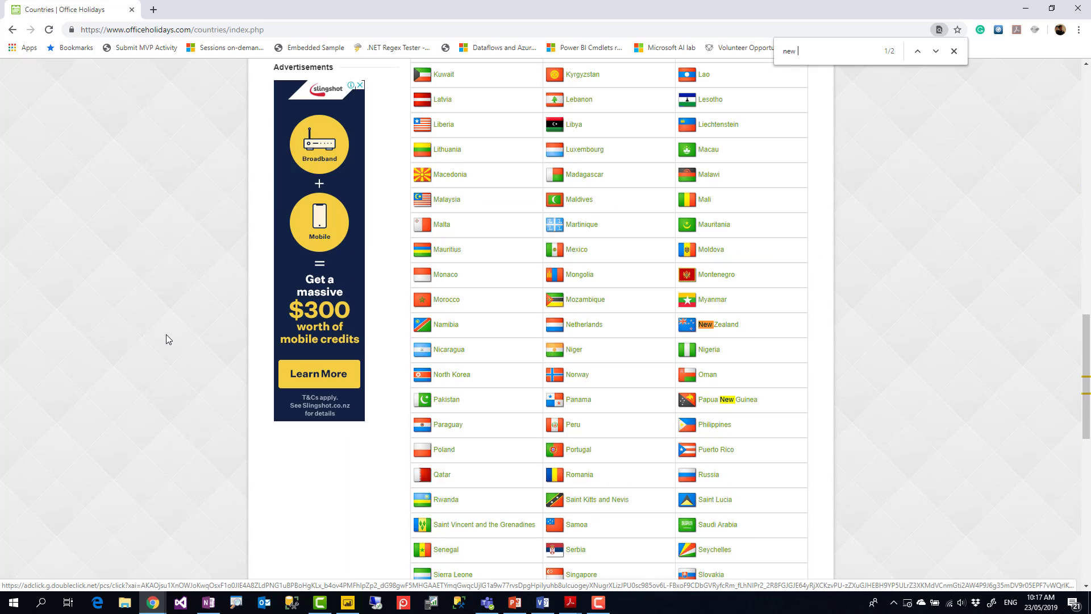
{"action": "type", "text": "zealand"}
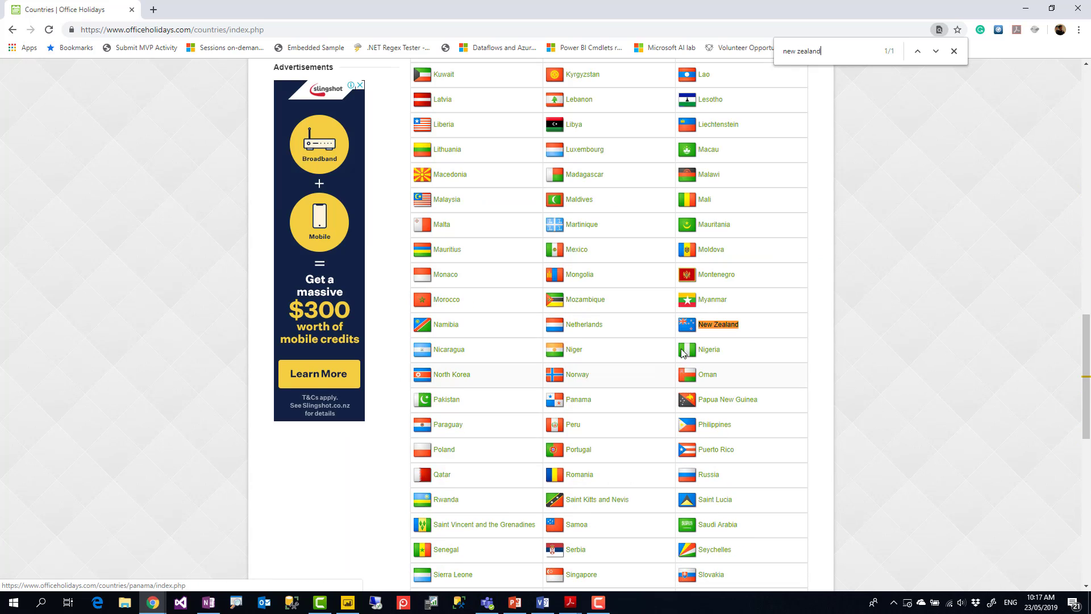
{"action": "left_click", "coordinate": [717, 325]}
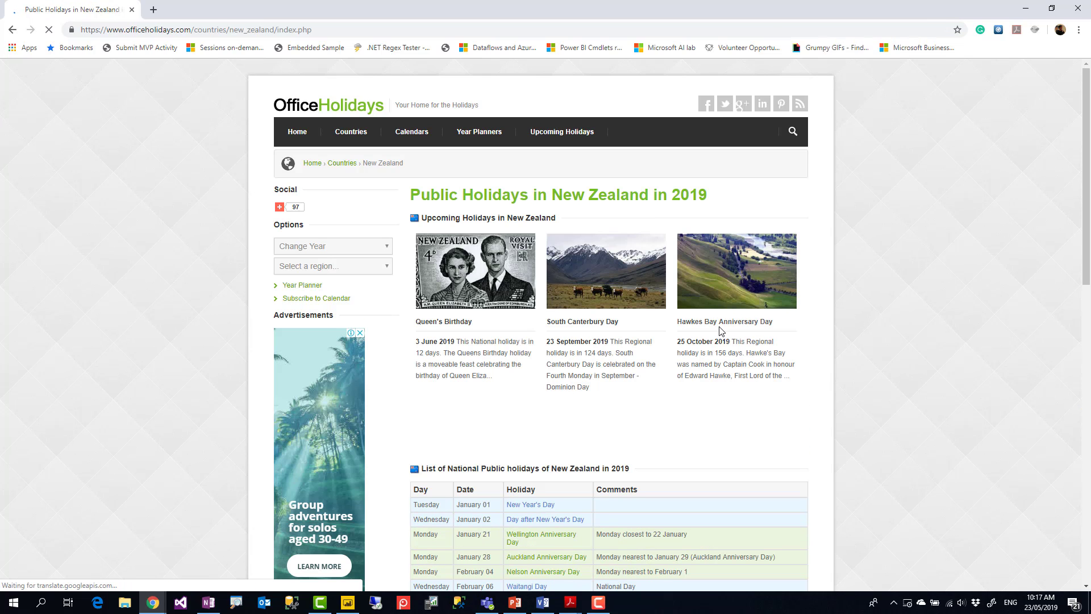
Step: Examine New Zealand's 2019 public holiday list and the years and regions offered for filtering it
{"action": "scroll", "coordinate": [725, 333], "scroll_direction": "down", "scroll_amount": 2}
{"action": "scroll", "coordinate": [725, 333], "scroll_direction": "down", "scroll_amount": 2}
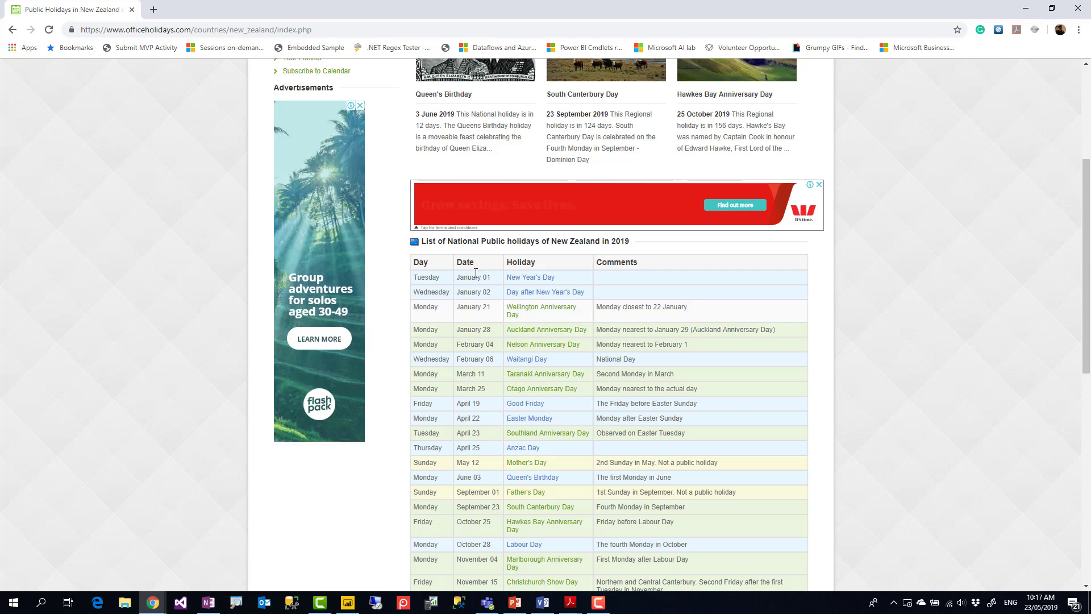
{"action": "scroll", "coordinate": [643, 466], "scroll_direction": "down", "scroll_amount": 3}
{"action": "scroll", "coordinate": [507, 422], "scroll_direction": "up", "scroll_amount": 7}
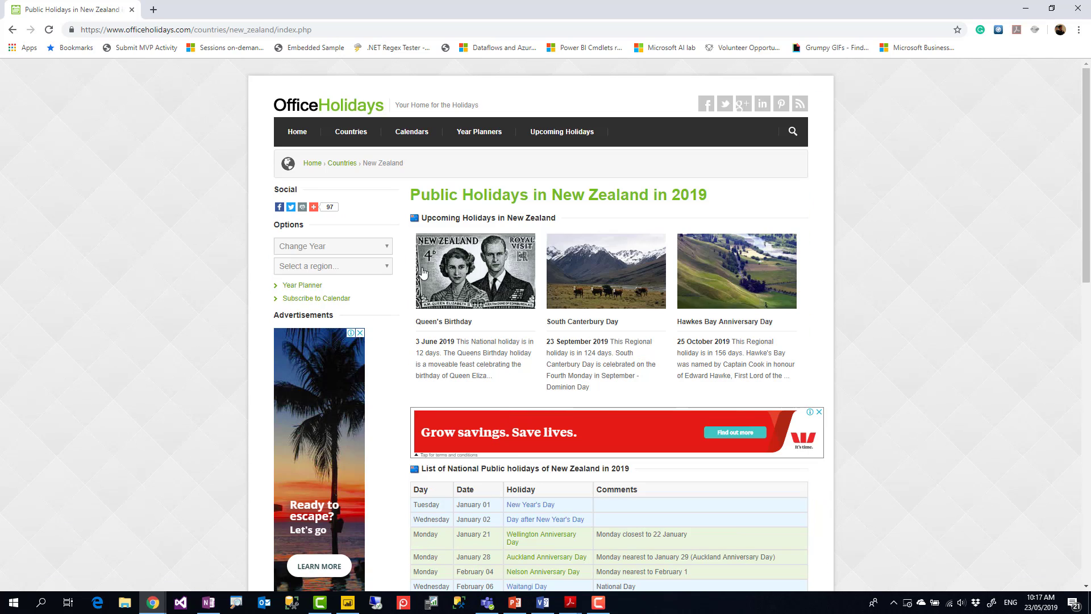
{"action": "left_click", "coordinate": [333, 247]}
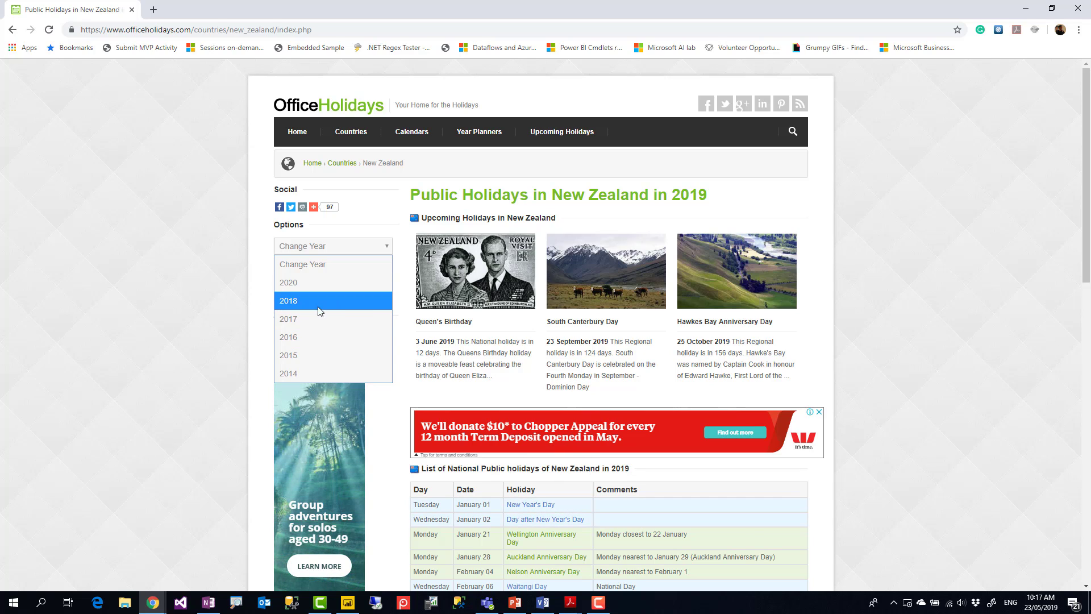
{"action": "left_click", "coordinate": [168, 271]}
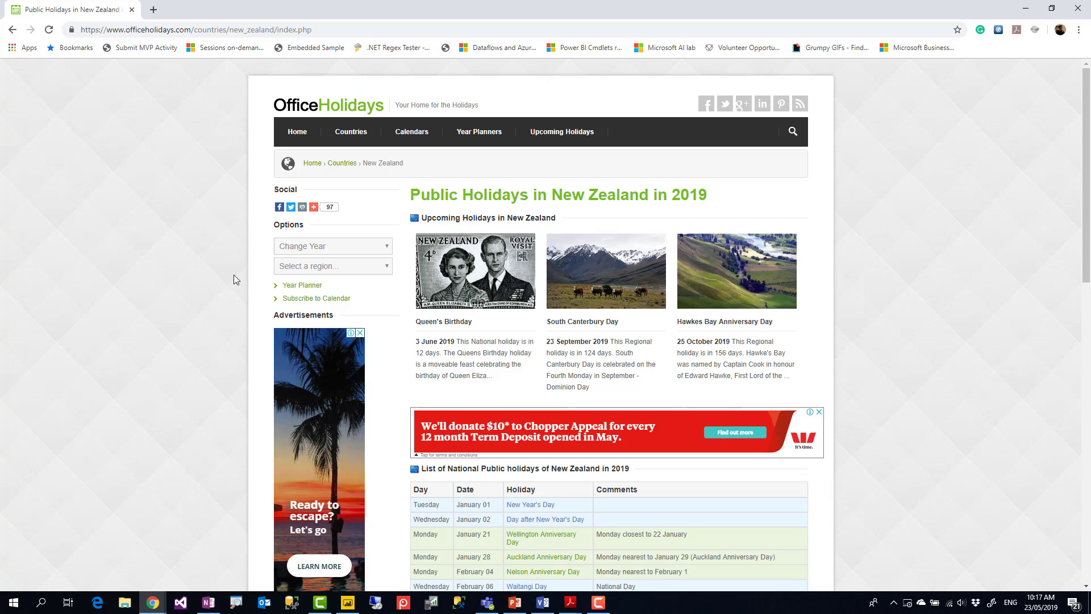
{"action": "left_click", "coordinate": [325, 269]}
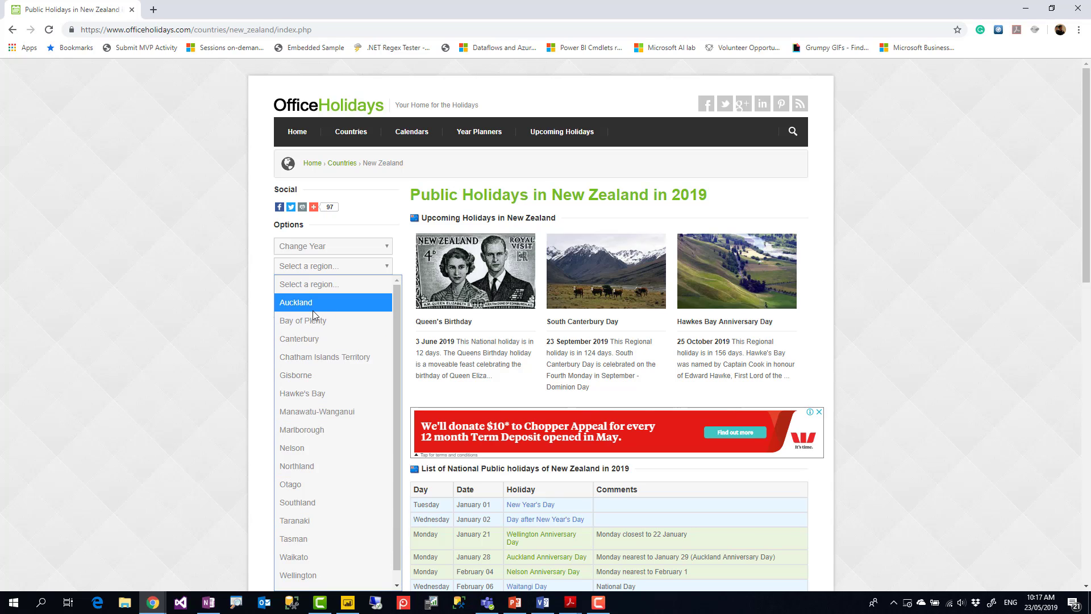
{"action": "left_click", "coordinate": [157, 274]}
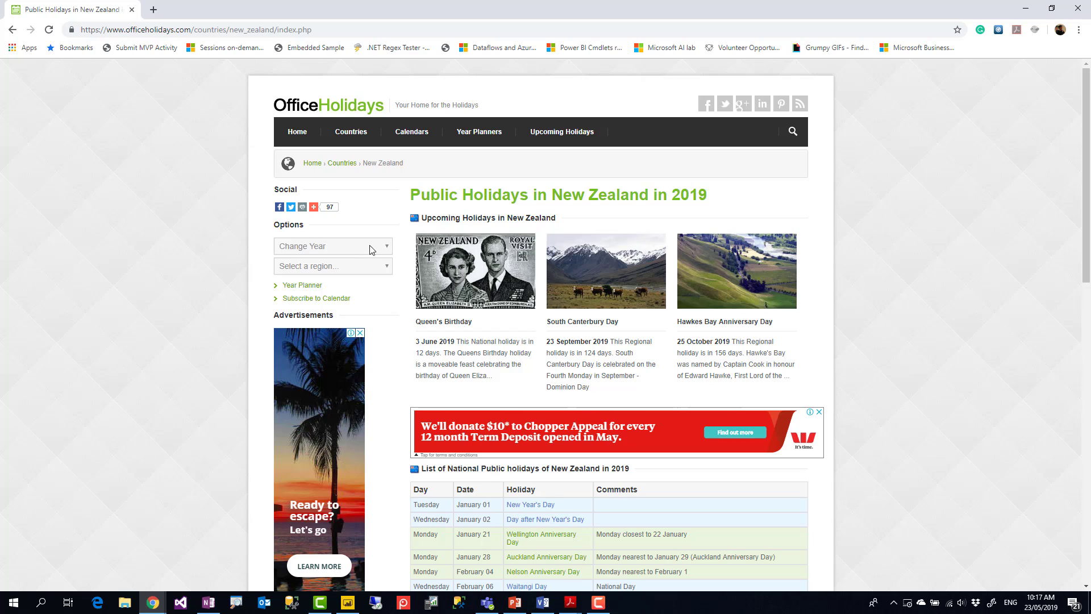
Step: Change the year of New Zealand's public holiday list to 2018
{"action": "left_click", "coordinate": [350, 245]}
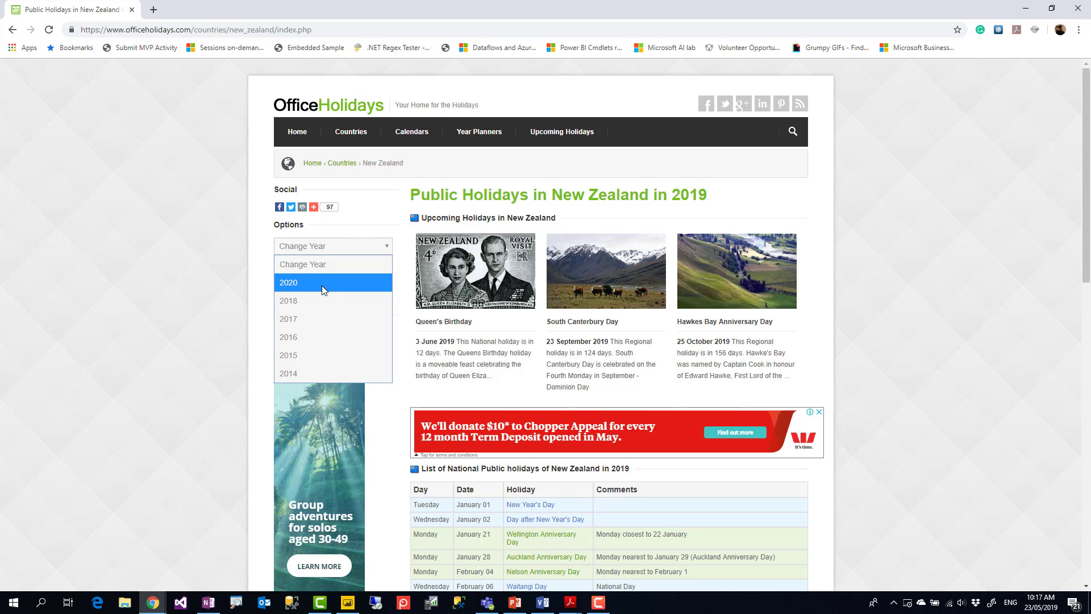
{"action": "left_click", "coordinate": [302, 302]}
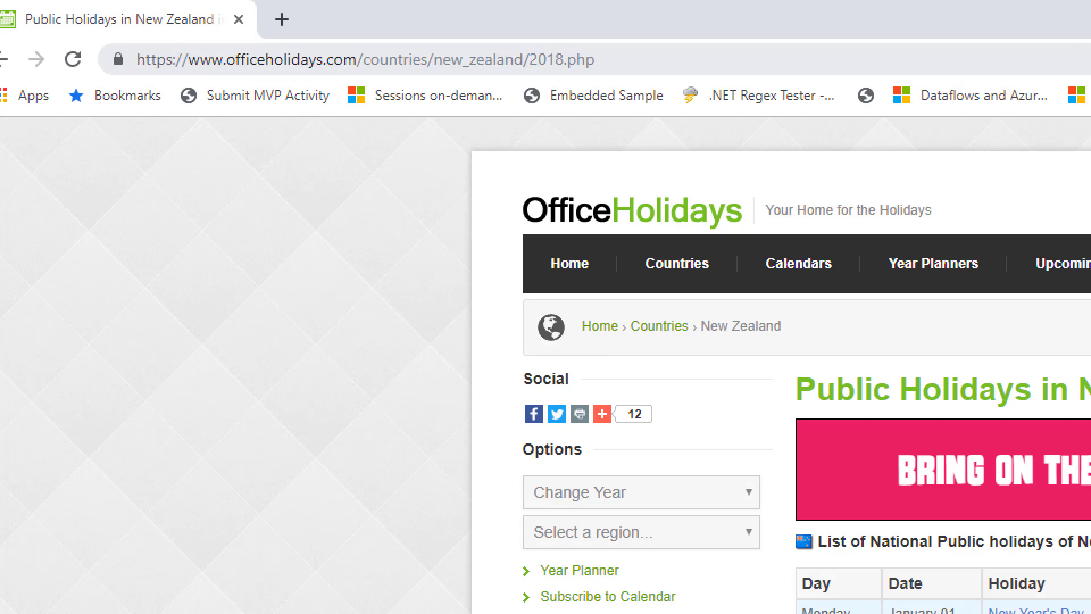
{"action": "left_click_drag", "start_coordinate": [564, 73], "coordinate": [535, 74]}
{"action": "mouse_move", "coordinate": [124, 36]}
{"action": "left_mouse_down"}
{"action": "mouse_move", "coordinate": [245, 73]}
{"action": "mouse_move", "coordinate": [630, 85]}
{"action": "left_mouse_up"}
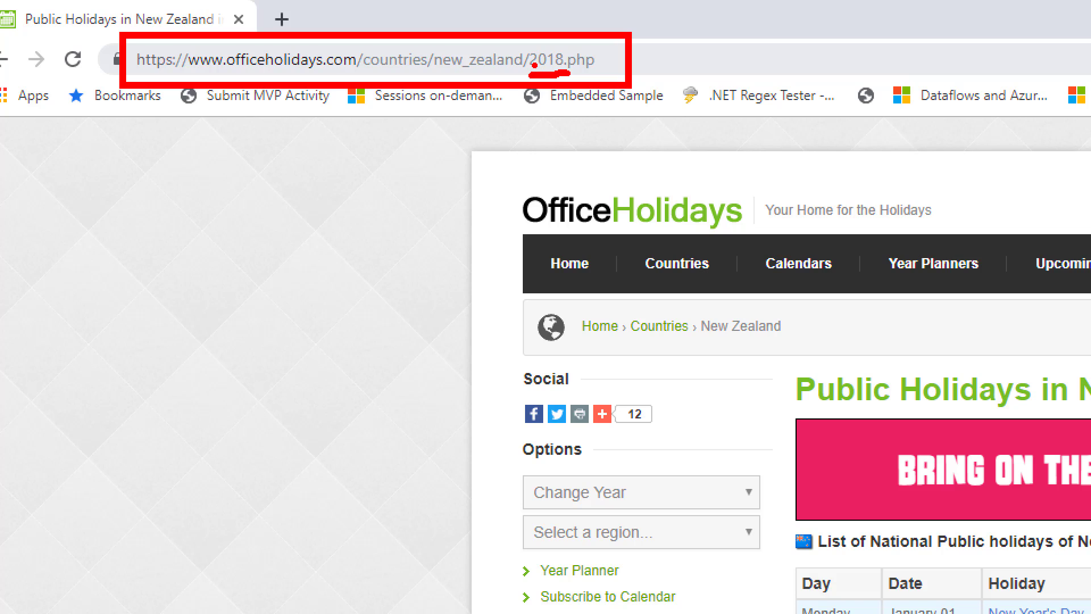
{"action": "left_click_drag", "start_coordinate": [515, 507], "coordinate": [656, 522]}
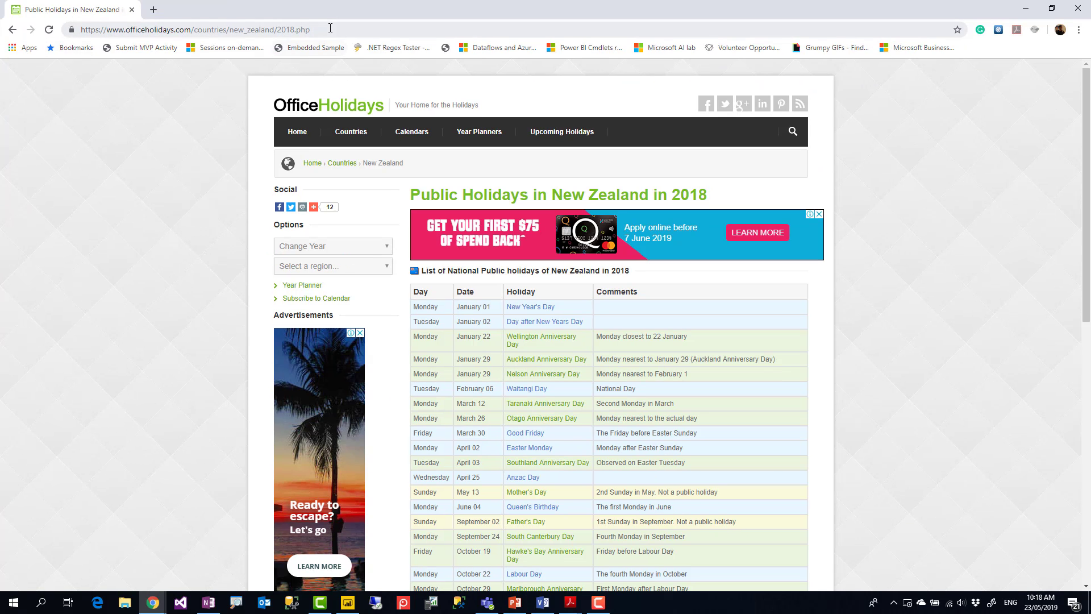
Step: Copy the full web address of New Zealand's 2018 public holidays page
{"action": "left_click", "coordinate": [151, 60]}
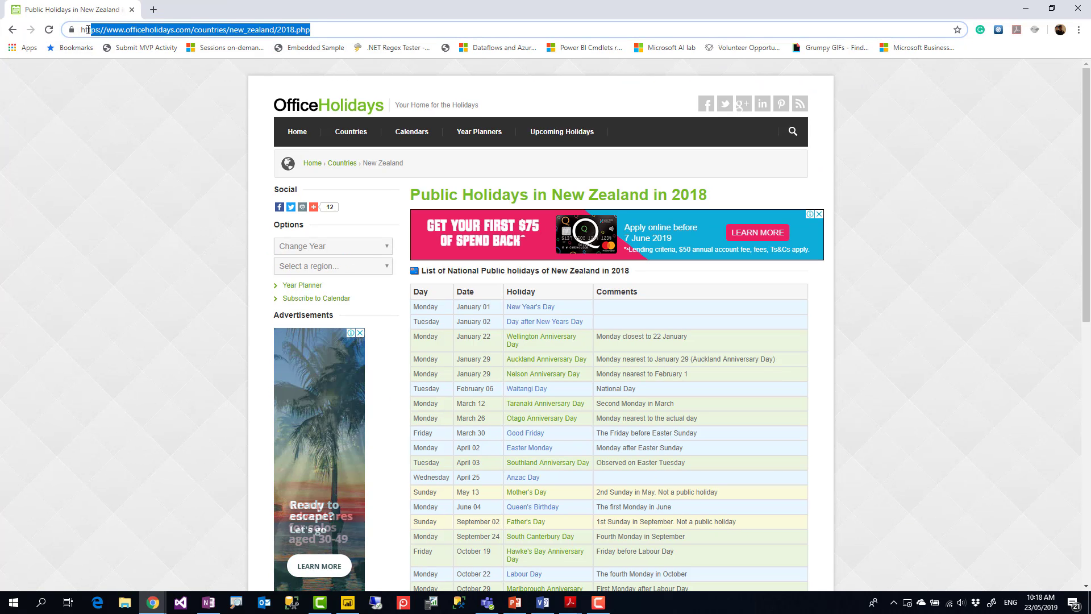
{"action": "right_click", "coordinate": [129, 28]}
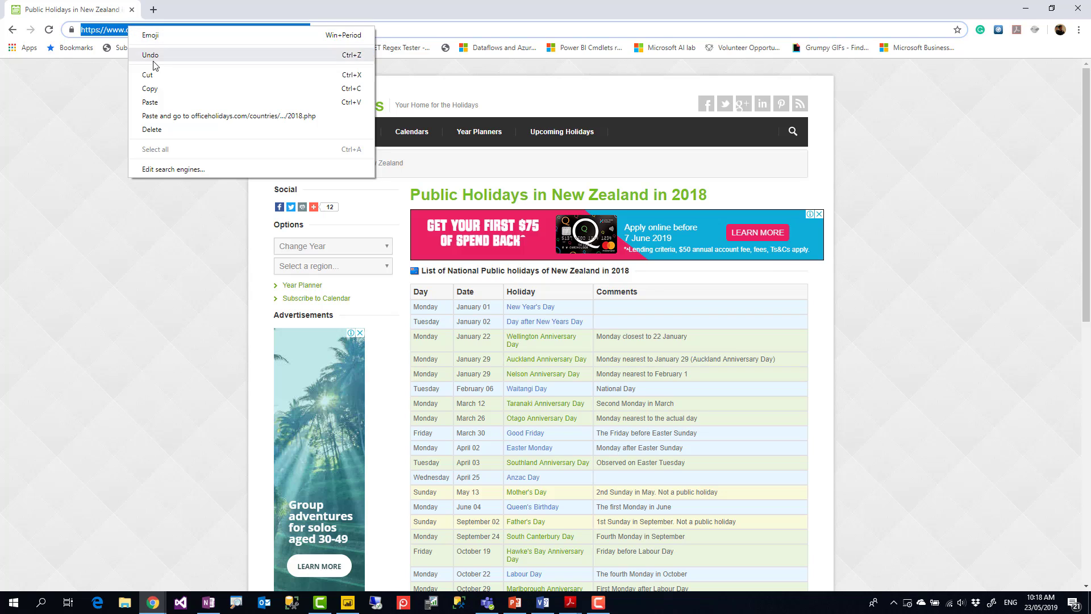
{"action": "left_click", "coordinate": [160, 90]}
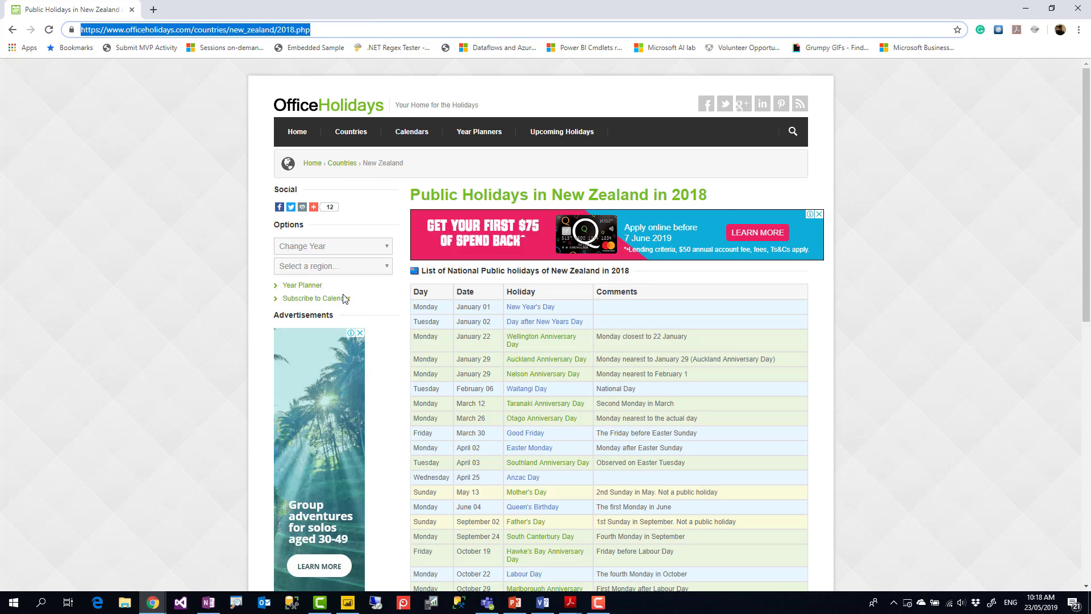
{"action": "left_click", "coordinate": [348, 603]}
{"action": "left_click", "coordinate": [103, 60]}
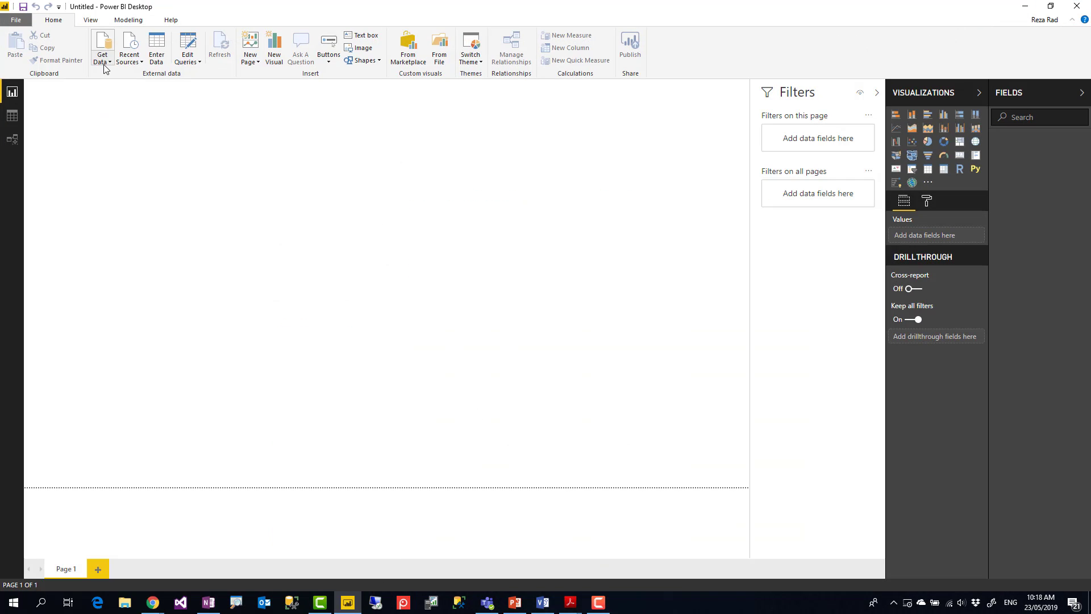
{"action": "left_click", "coordinate": [70, 245]}
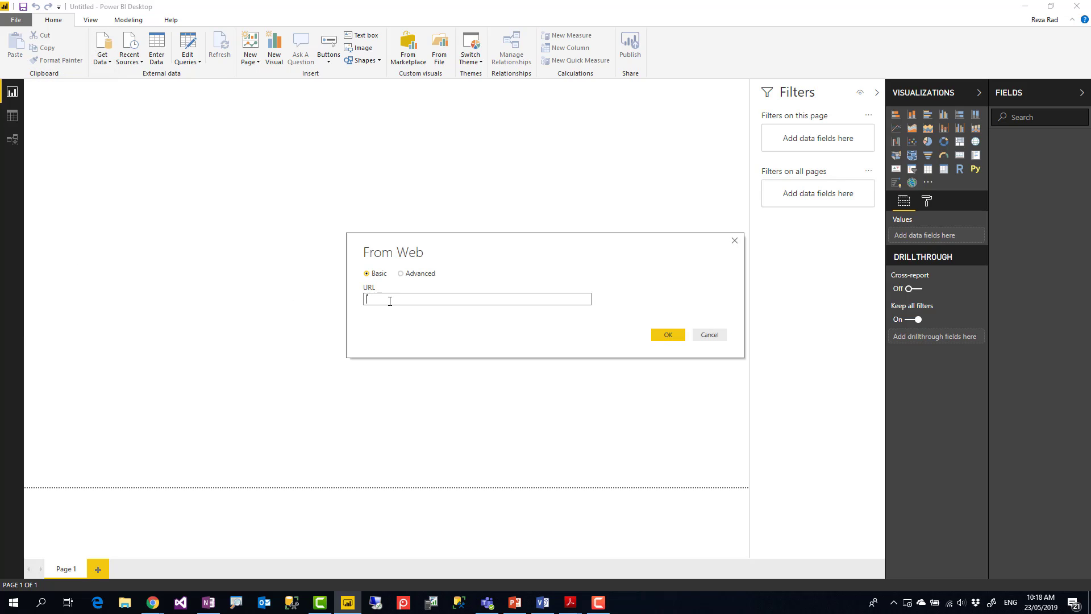
{"action": "right_click", "coordinate": [392, 301]}
{"action": "left_click", "coordinate": [351, 351]}
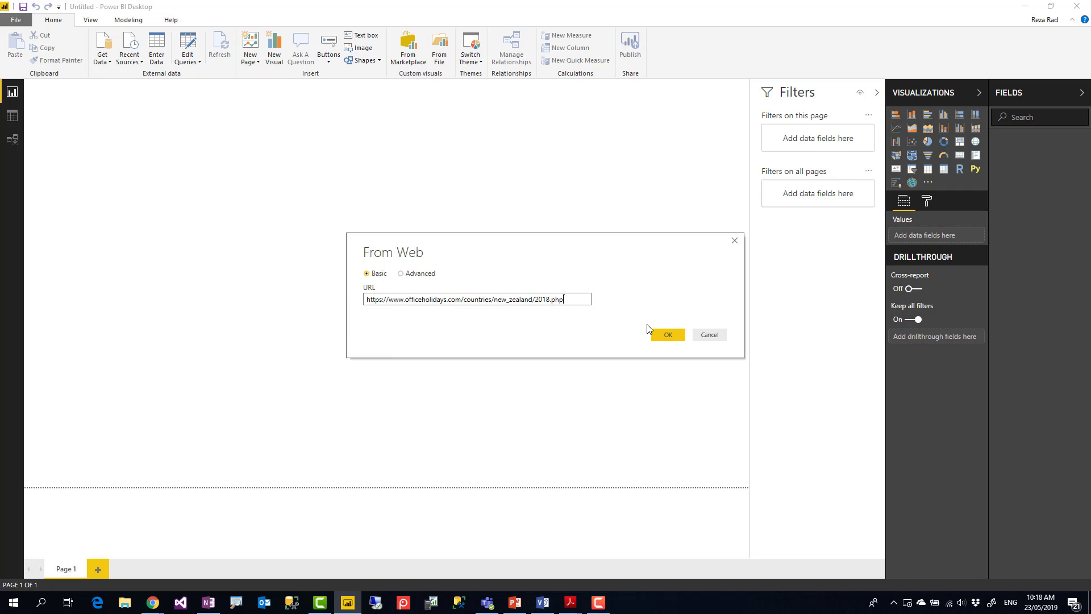
{"action": "left_click", "coordinate": [668, 336]}
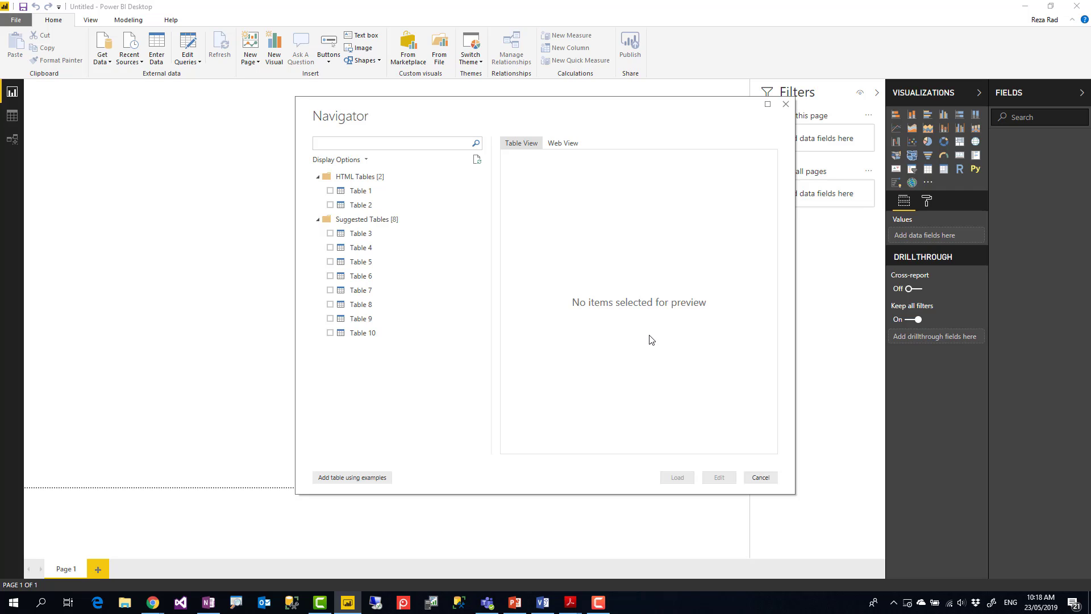
Step: Preview suggested Tables 3, 4 and 5, select Table 3 with the full holiday list, and open it for editing in Power Query
{"action": "left_click", "coordinate": [361, 248]}
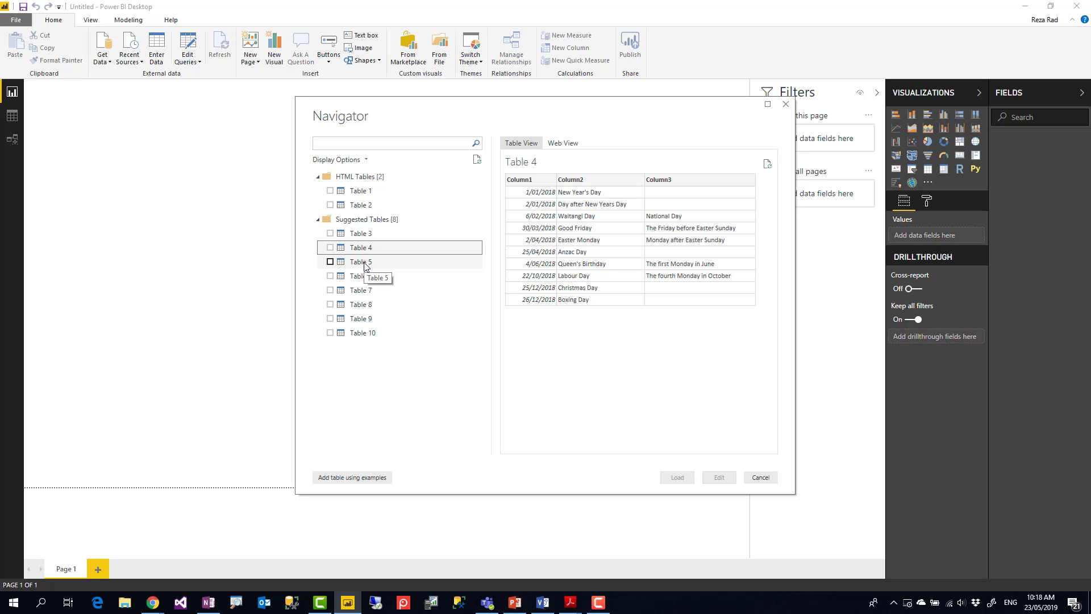
{"action": "left_click", "coordinate": [363, 263]}
{"action": "left_click", "coordinate": [360, 248]}
{"action": "left_click", "coordinate": [353, 235]}
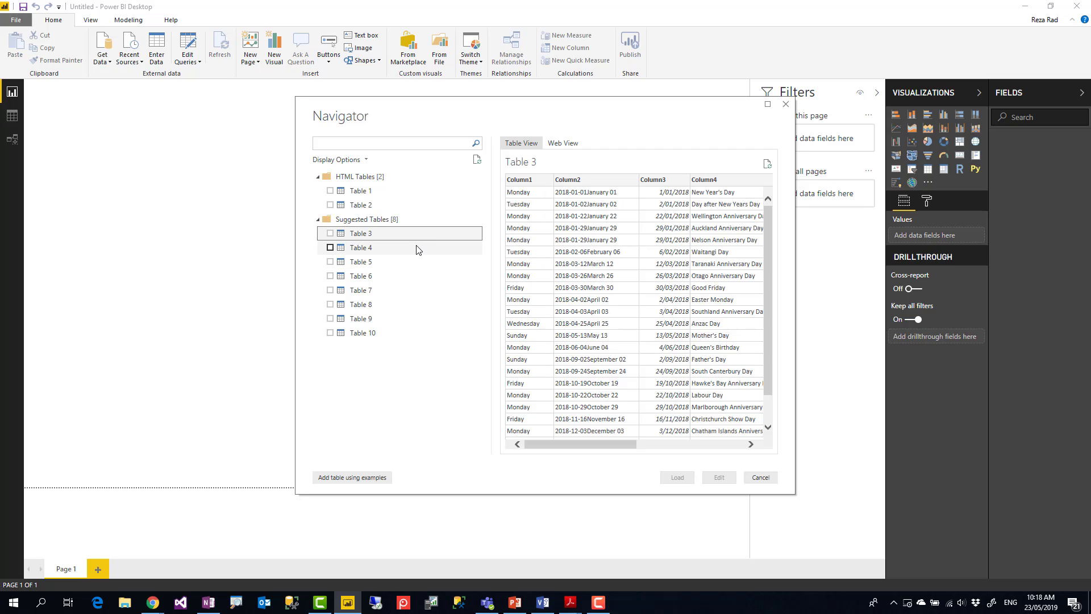
{"action": "left_click", "coordinate": [329, 234]}
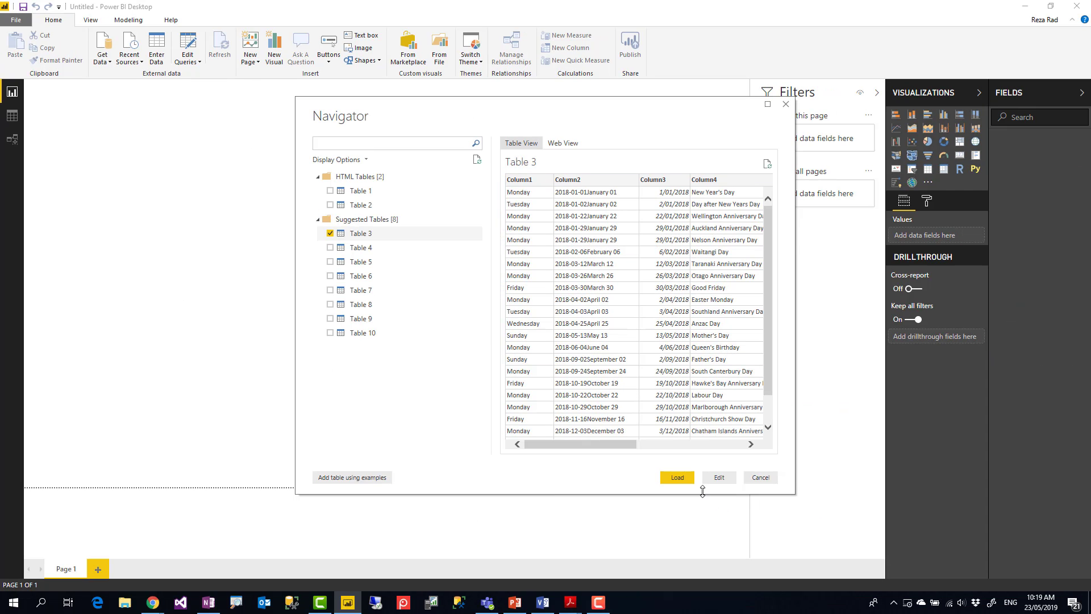
{"action": "key", "text": "alt+Tab"}
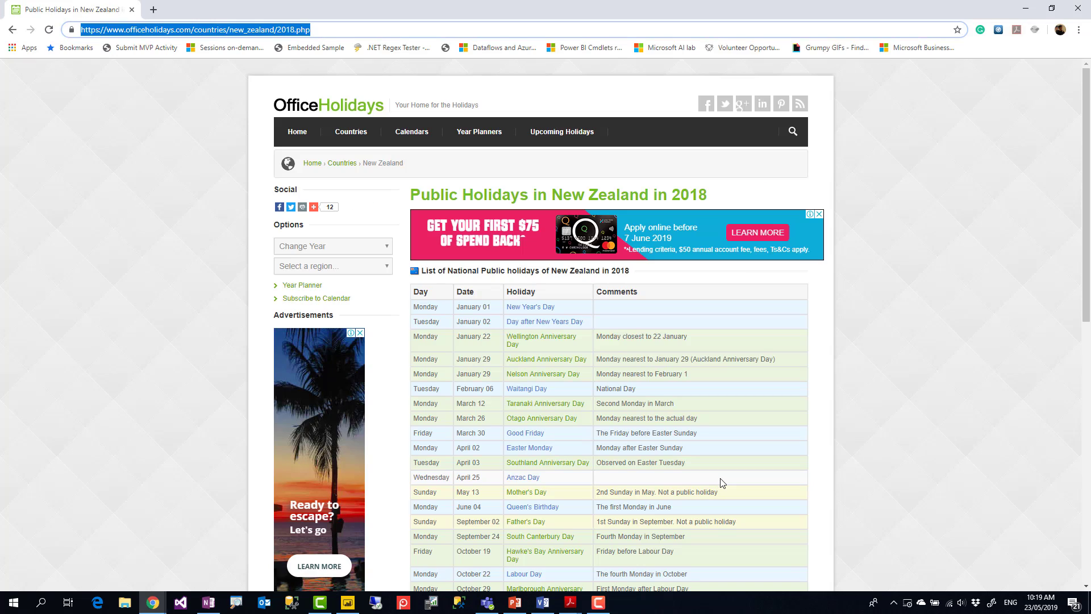
{"action": "key", "text": "alt+Tab"}
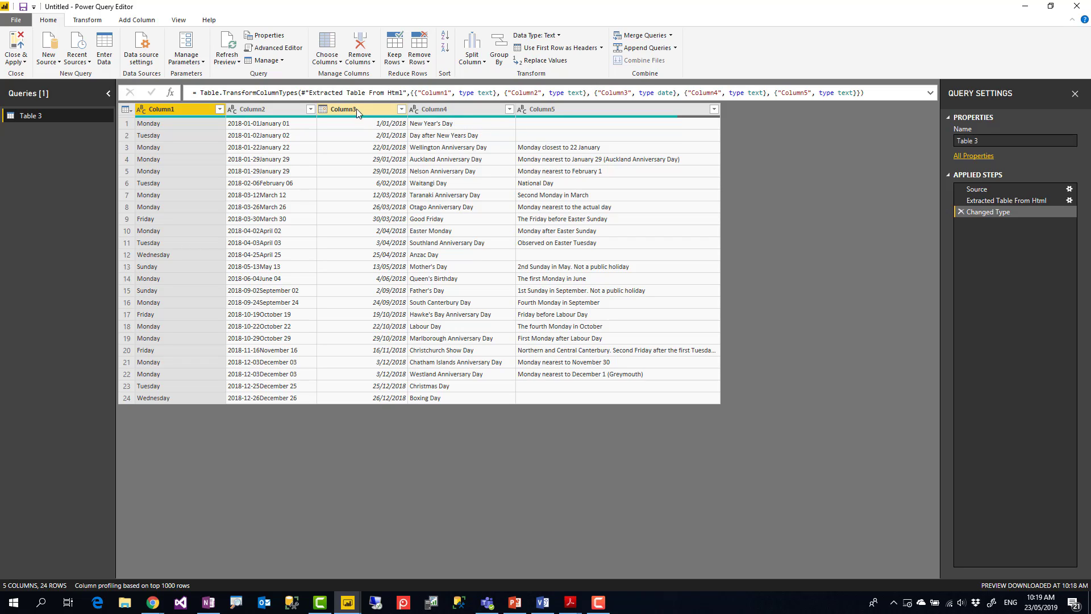
Step: Compare the last dates in Column2 and Column3 of Table 3, and check the source holidays page in Chrome
{"action": "left_click", "coordinate": [269, 373]}
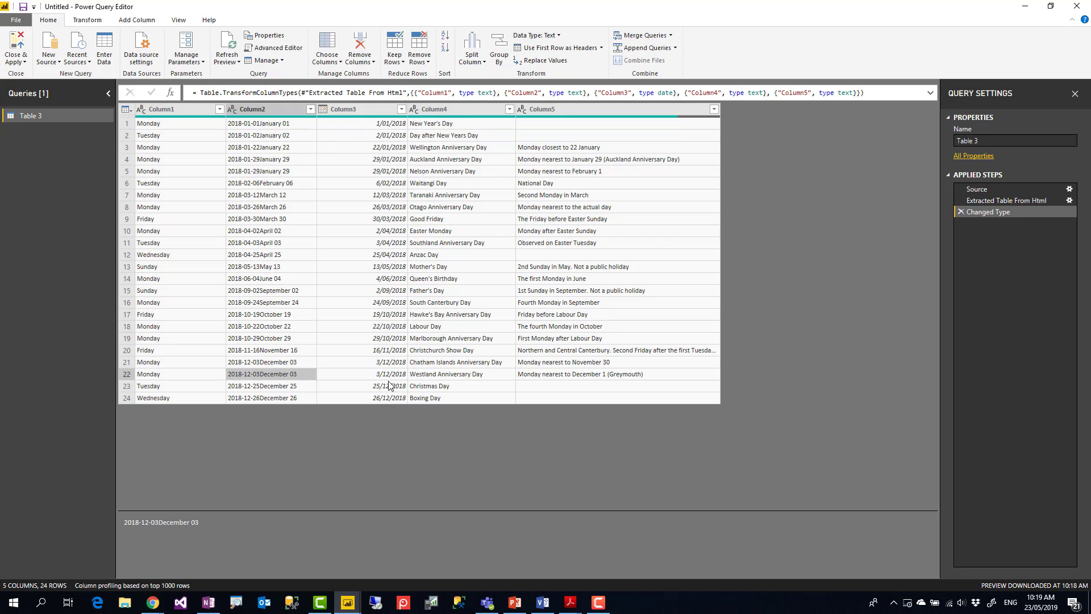
{"action": "left_click", "coordinate": [390, 384]}
{"action": "left_click", "coordinate": [290, 398]}
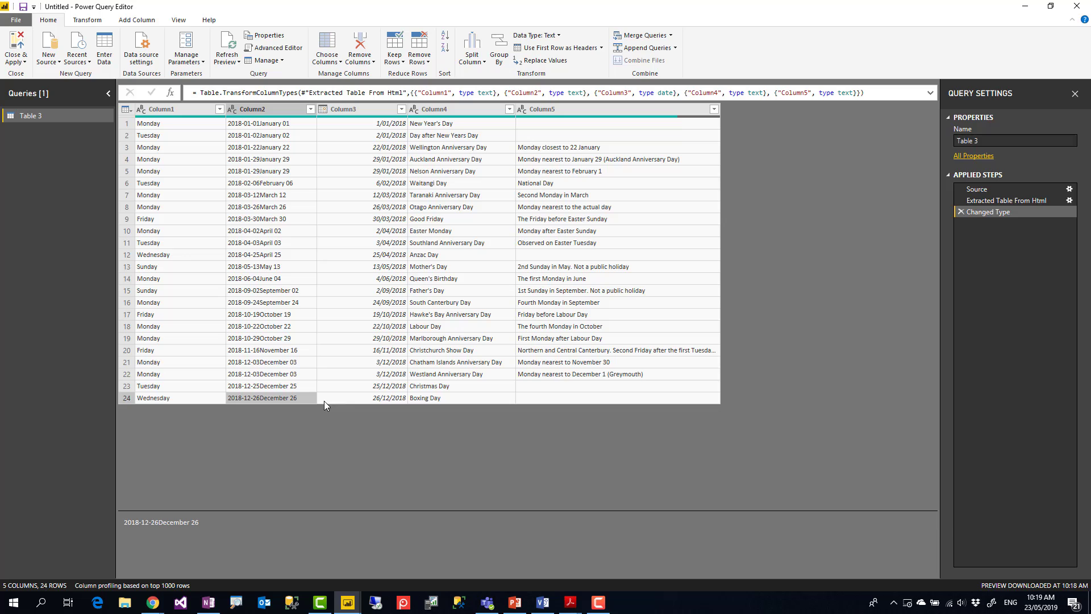
{"action": "left_click", "coordinate": [383, 396]}
{"action": "mouse_move", "coordinate": [154, 607]}
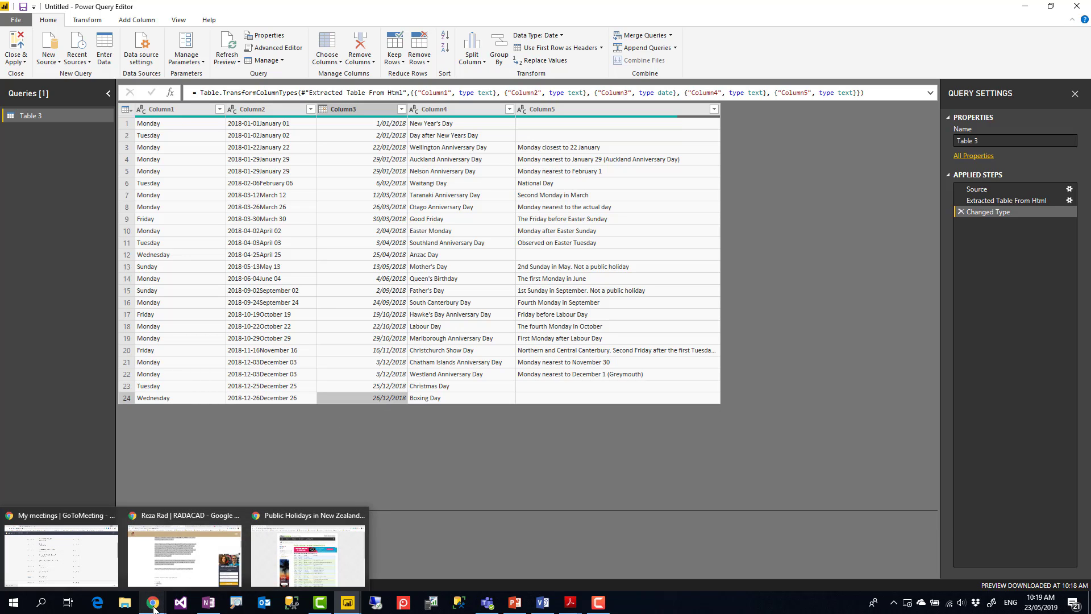
{"action": "left_click", "coordinate": [308, 549]}
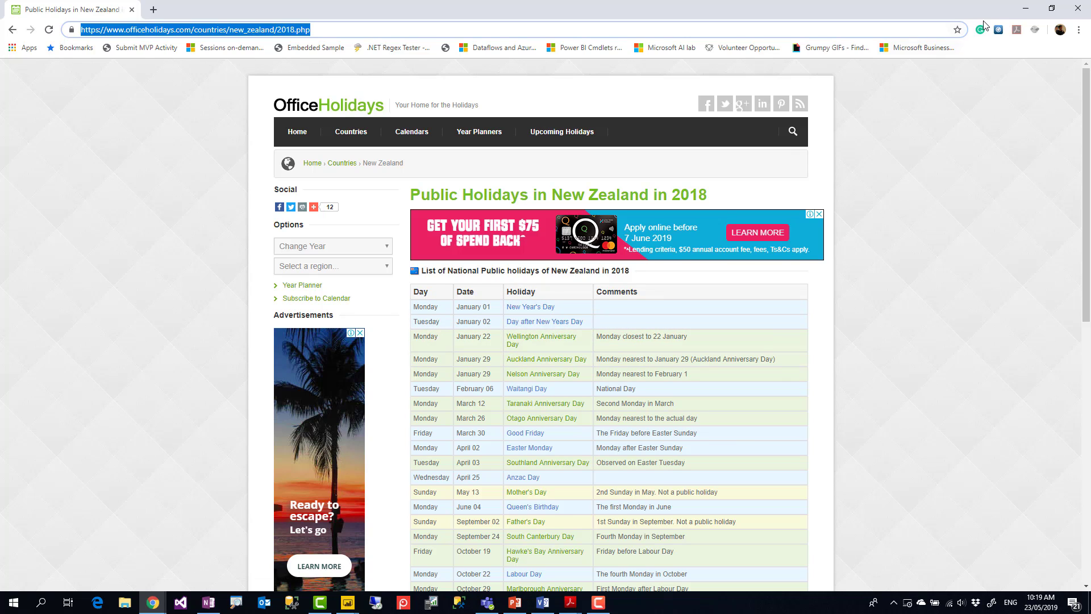
{"action": "left_click", "coordinate": [1025, 12]}
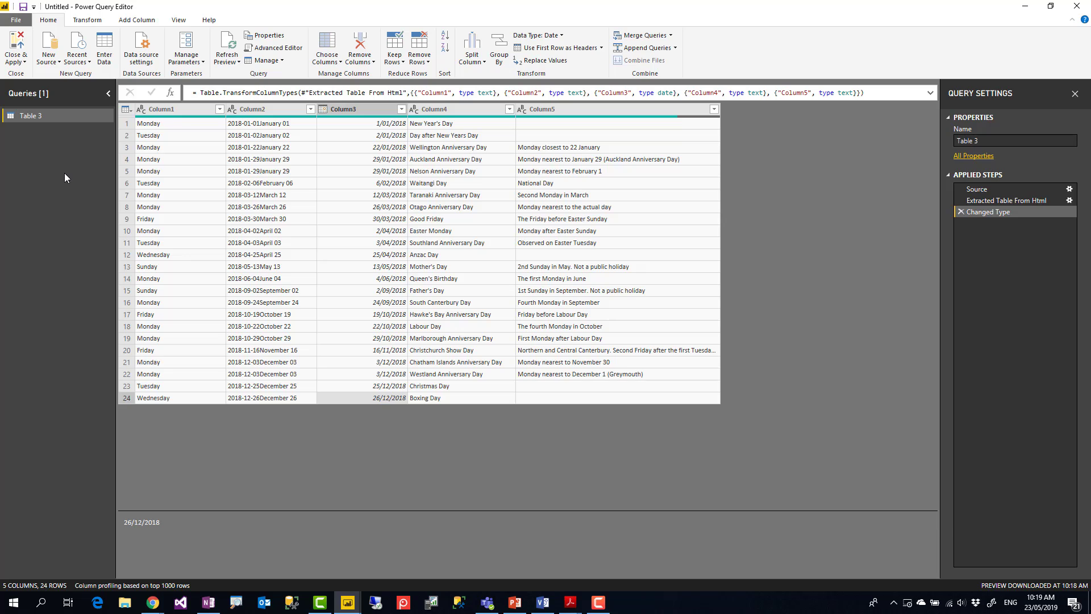
Step: Check which other years the New Zealand holidays page in Chrome offers, and return to the Power Query Editor
{"action": "left_click", "coordinate": [153, 603]}
{"action": "left_click", "coordinate": [315, 559]}
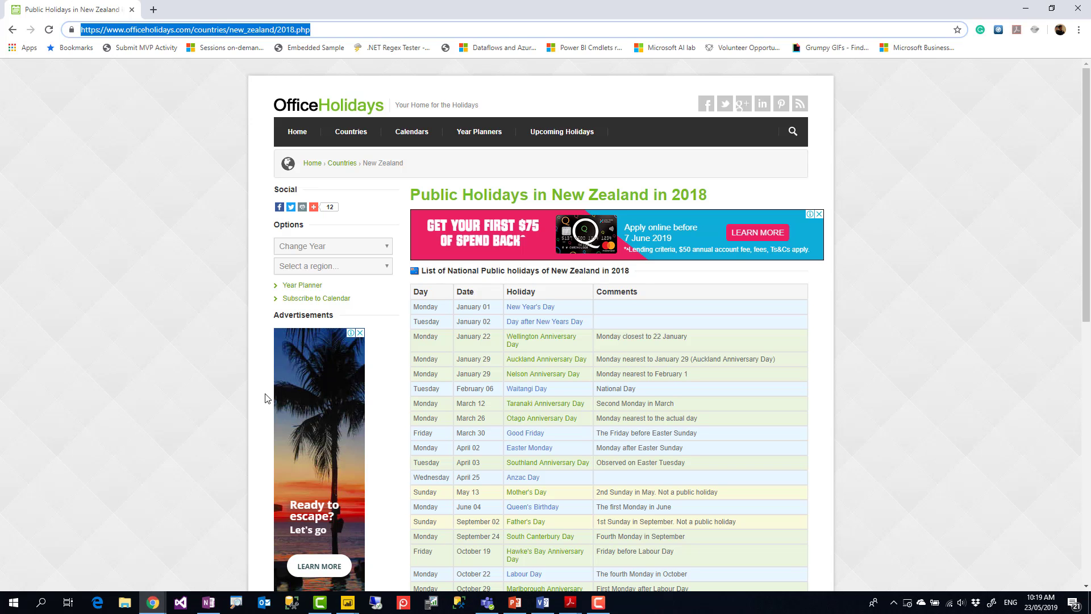
{"action": "left_click", "coordinate": [366, 248]}
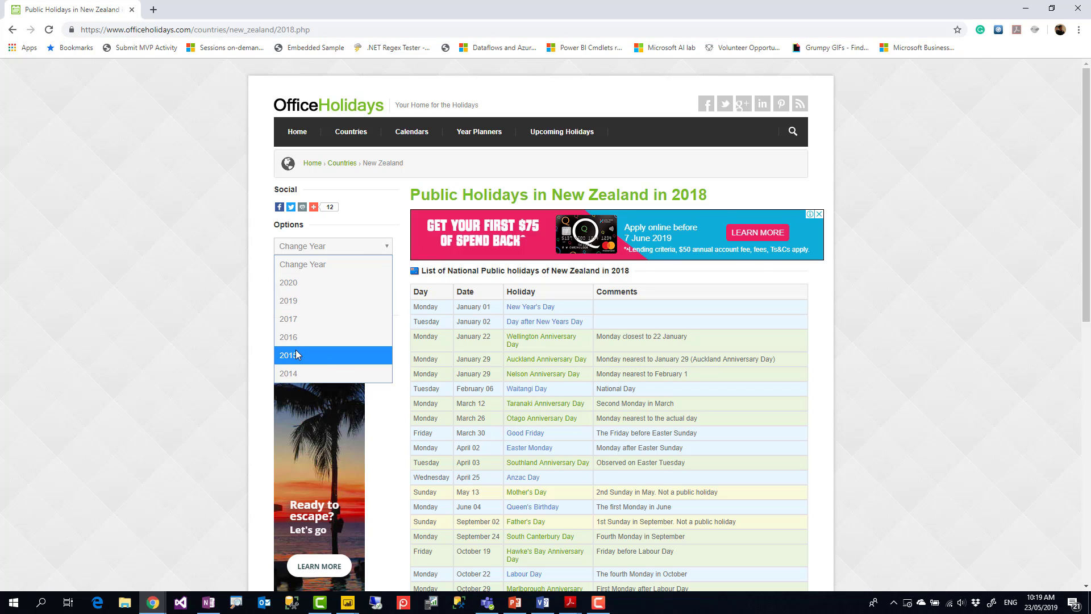
{"action": "left_click", "coordinate": [179, 381]}
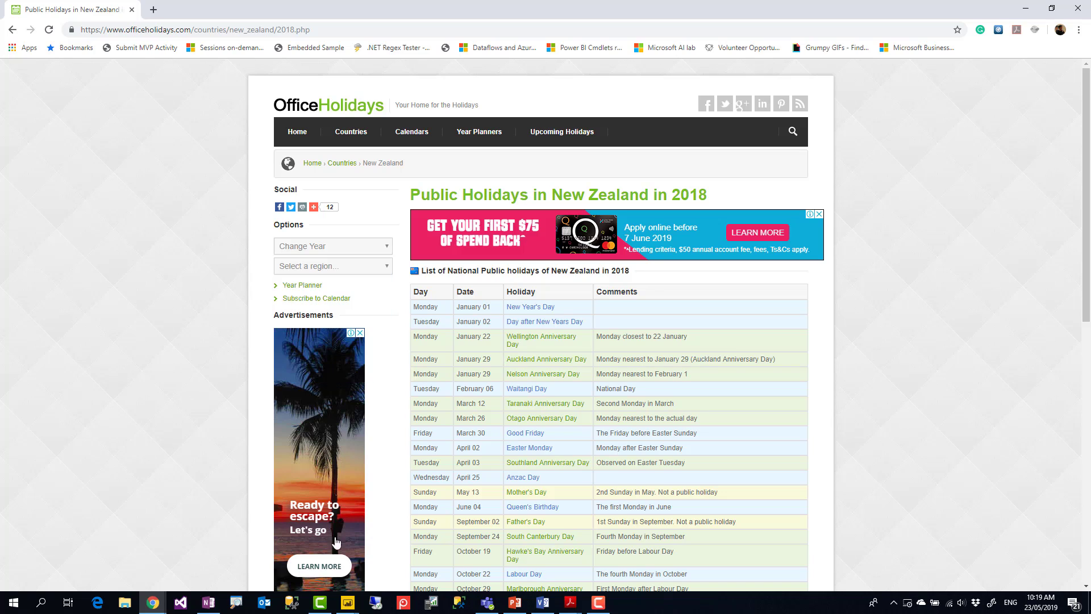
{"action": "mouse_move", "coordinate": [352, 607]}
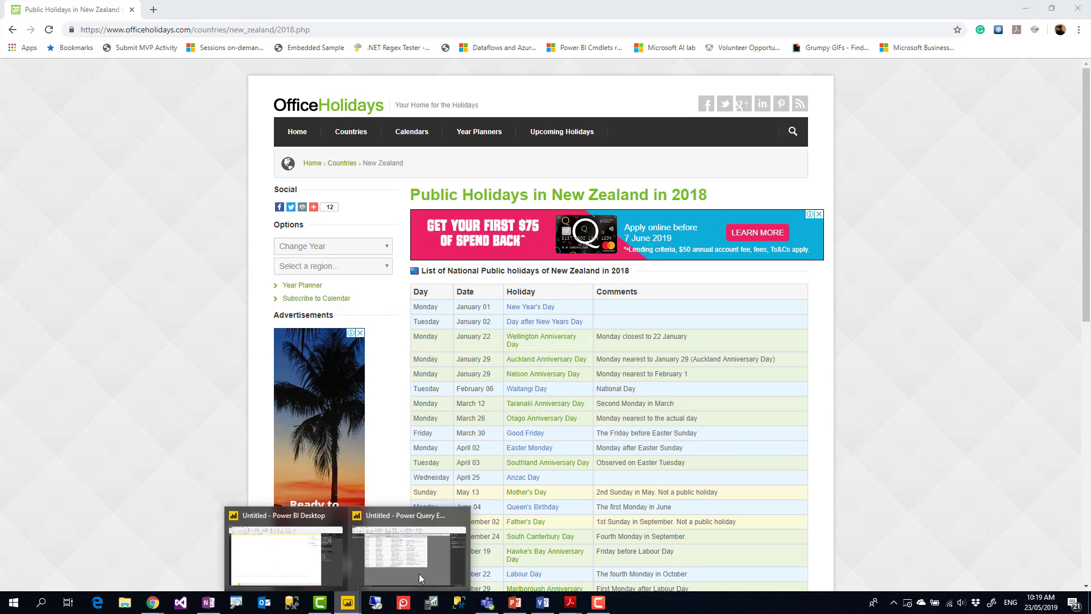
{"action": "left_click", "coordinate": [418, 571]}
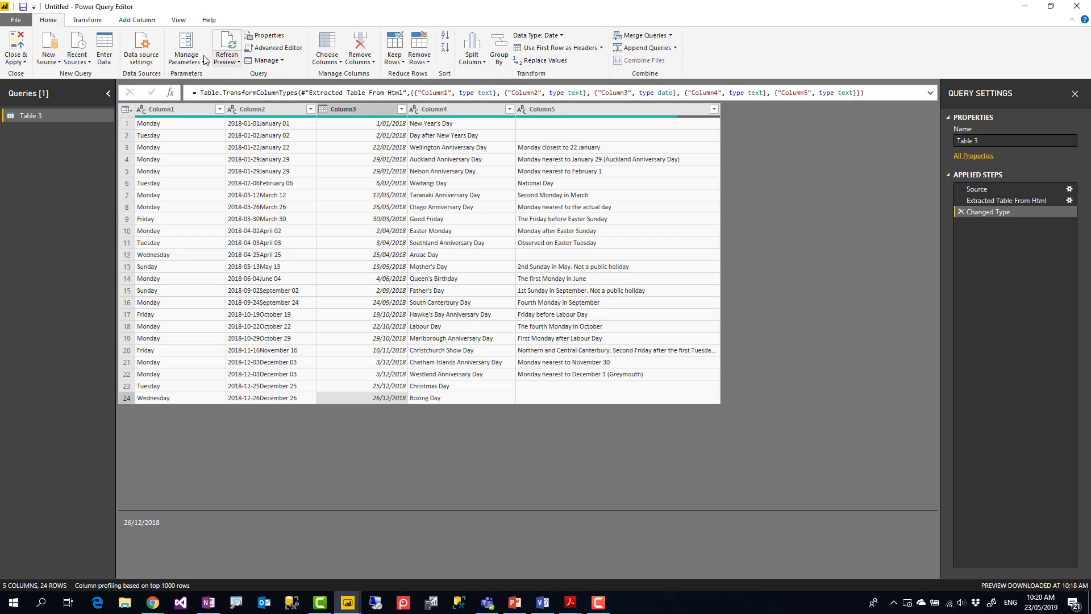
Step: Create a new query parameter and name it Year
{"action": "left_click", "coordinate": [186, 61]}
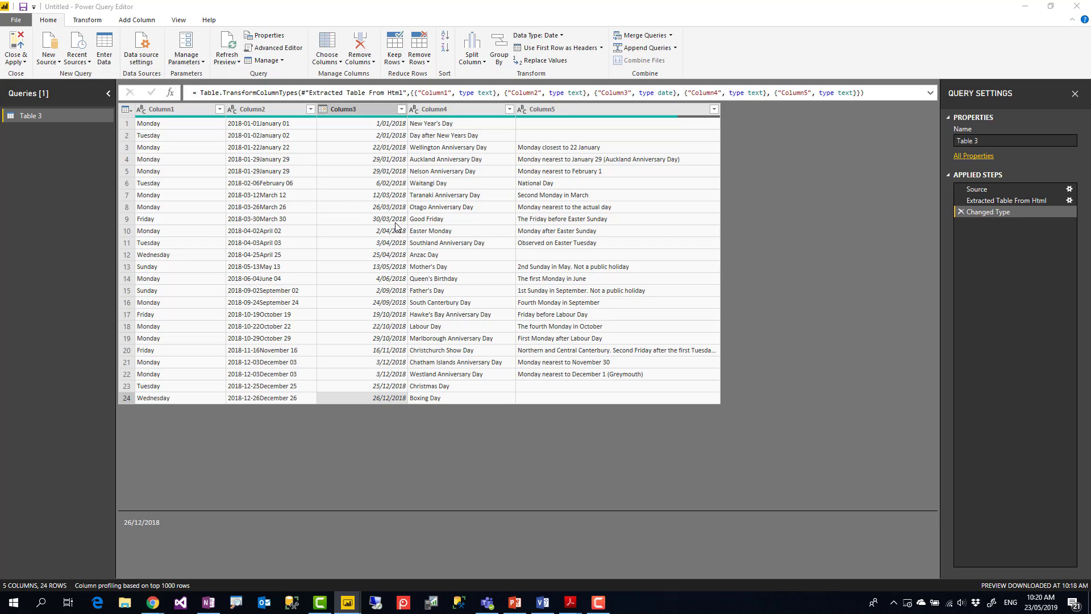
{"action": "double_click", "coordinate": [554, 163]}
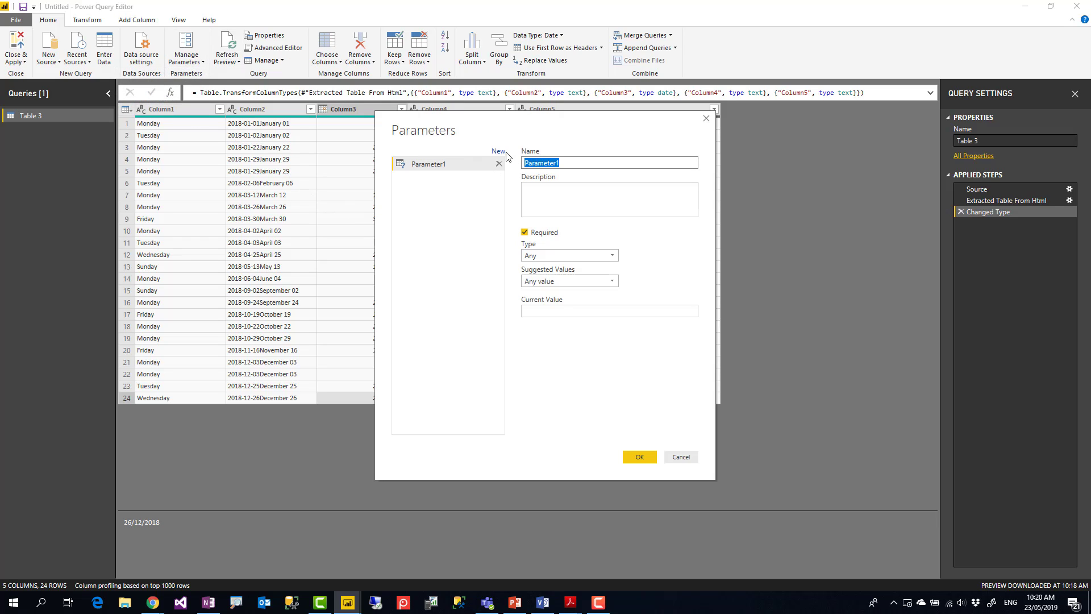
{"action": "type", "text": "Year"}
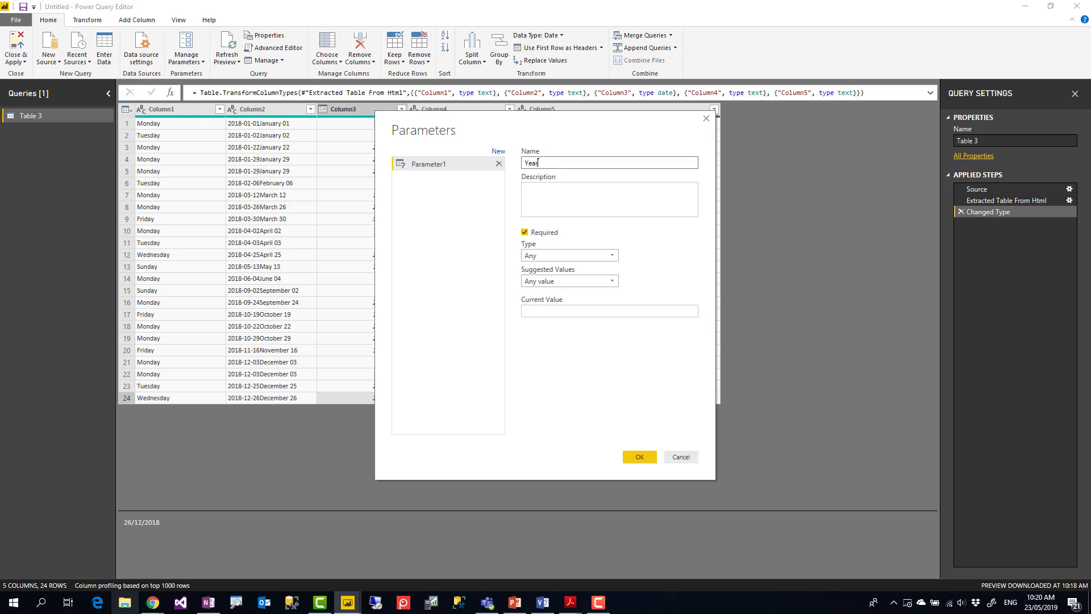
Step: Examine where the year appears in the holidays page's web address in Chrome, and return to the Power Query Editor
{"action": "mouse_move", "coordinate": [152, 602]}
{"action": "left_click", "coordinate": [290, 566]}
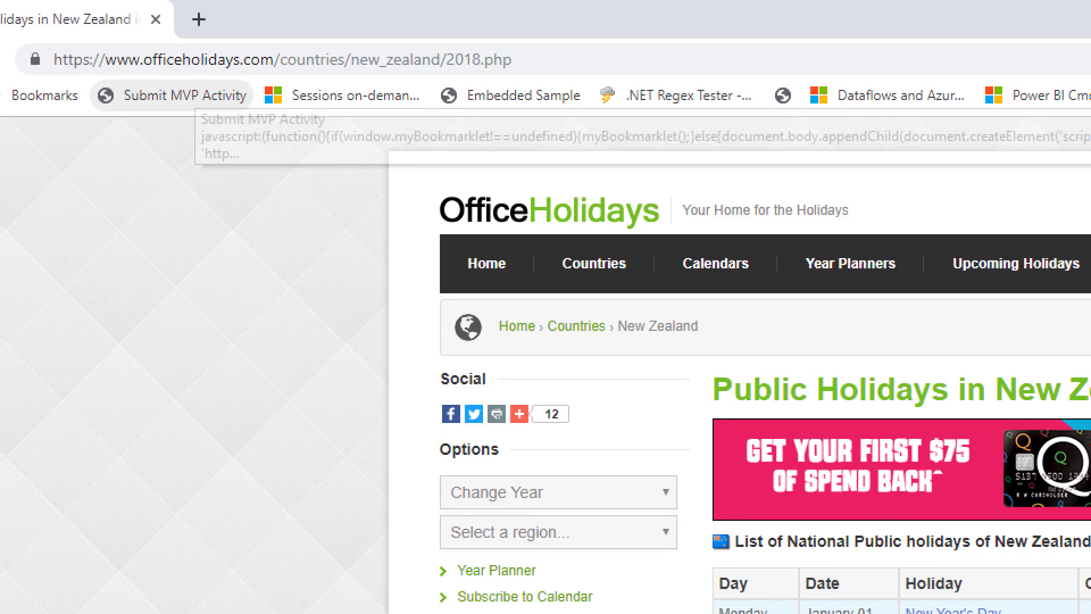
{"action": "left_click_drag", "start_coordinate": [496, 72], "coordinate": [458, 73]}
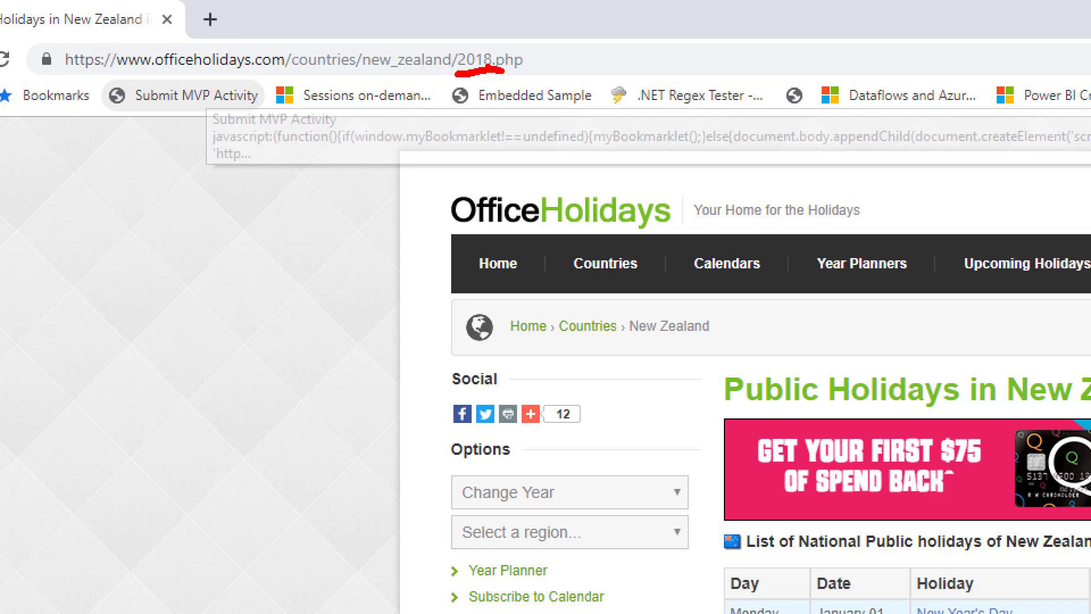
{"action": "mouse_move", "coordinate": [42, 40]}
{"action": "left_mouse_down"}
{"action": "mouse_move", "coordinate": [158, 63]}
{"action": "mouse_move", "coordinate": [580, 84]}
{"action": "left_mouse_up"}
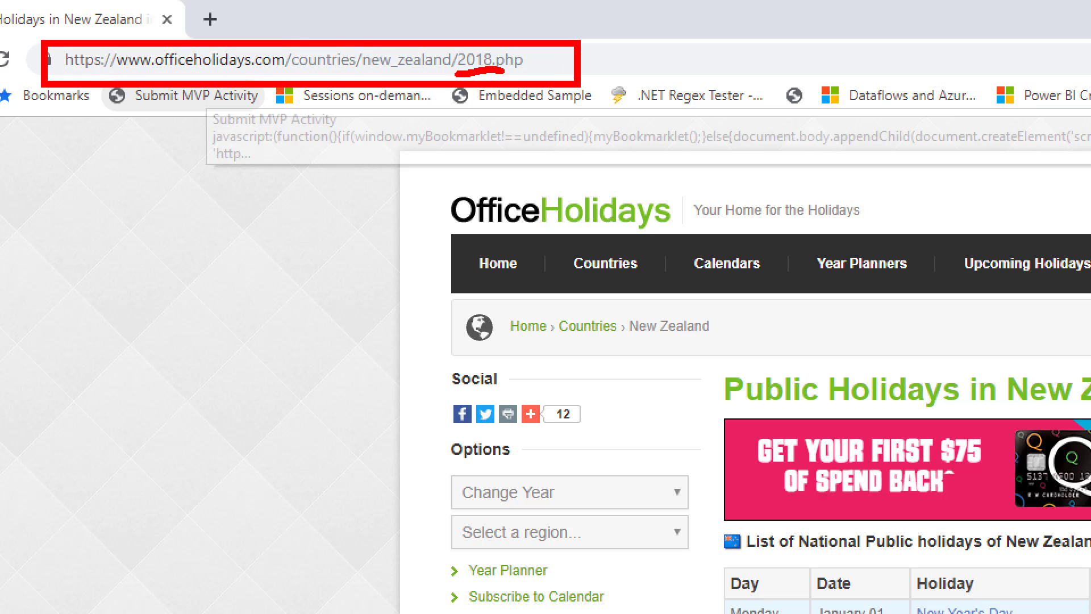
{"action": "key", "text": "Escape"}
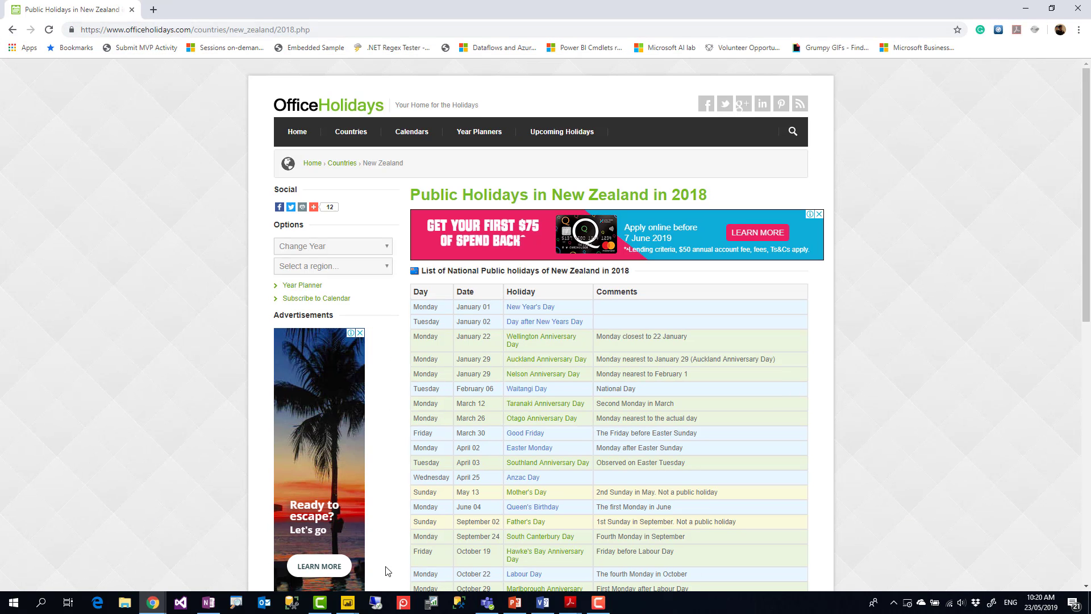
{"action": "left_click", "coordinate": [348, 602]}
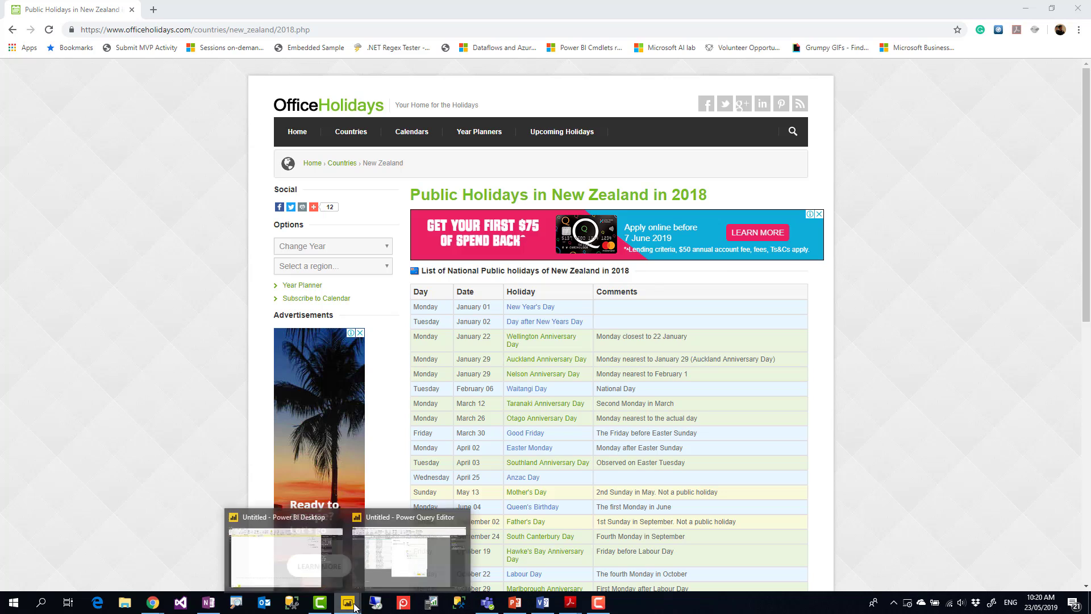
{"action": "left_click", "coordinate": [396, 560]}
Step: Set the Year parameter's type to Text and its current value to 2018, and create it
{"action": "left_click", "coordinate": [557, 257]}
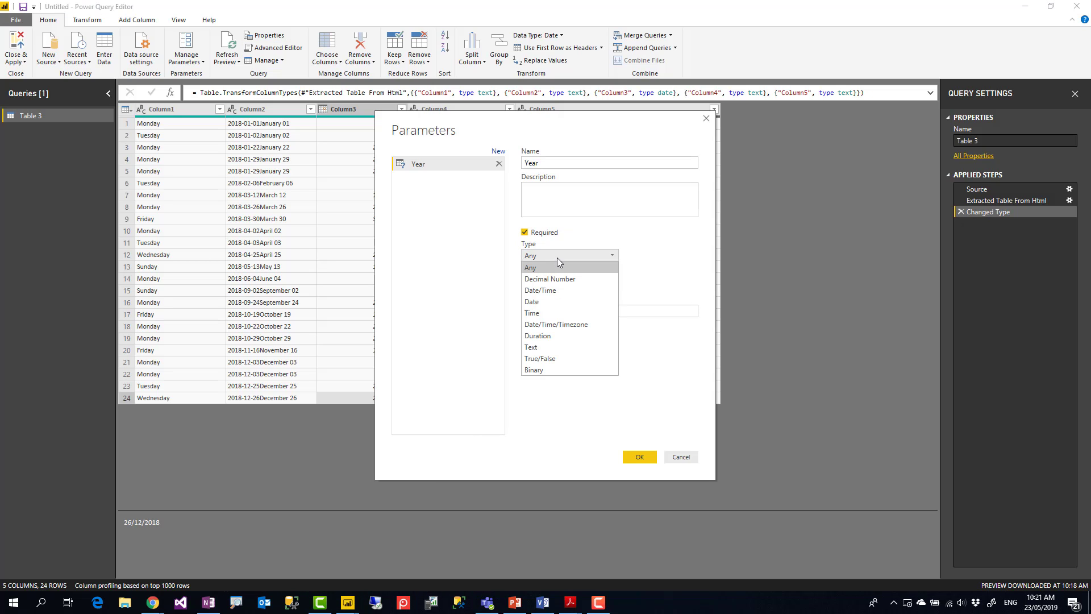
{"action": "left_click", "coordinate": [538, 348]}
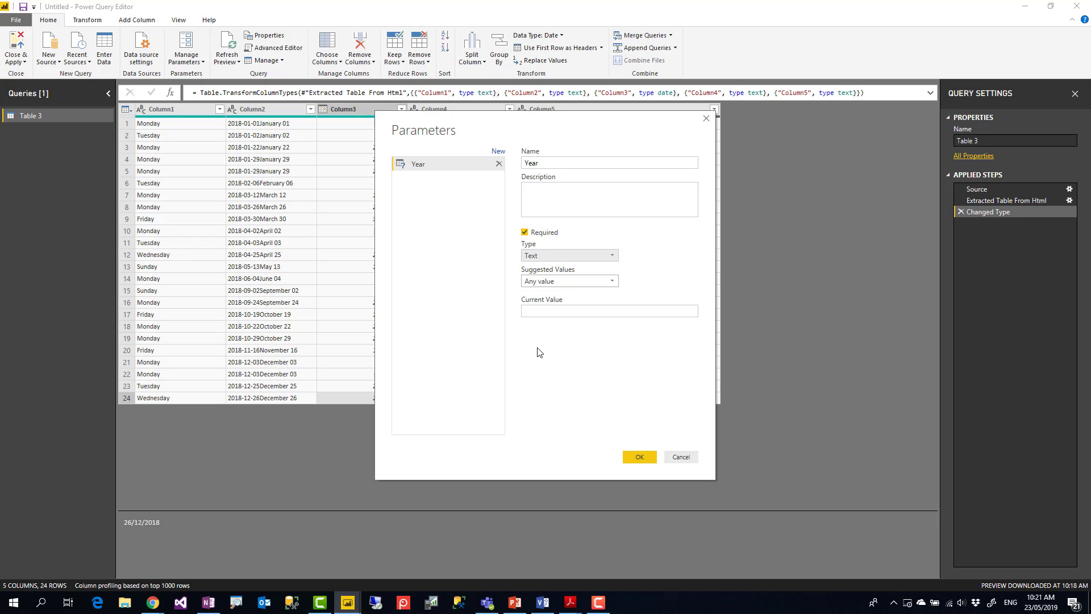
{"action": "left_click", "coordinate": [538, 311]}
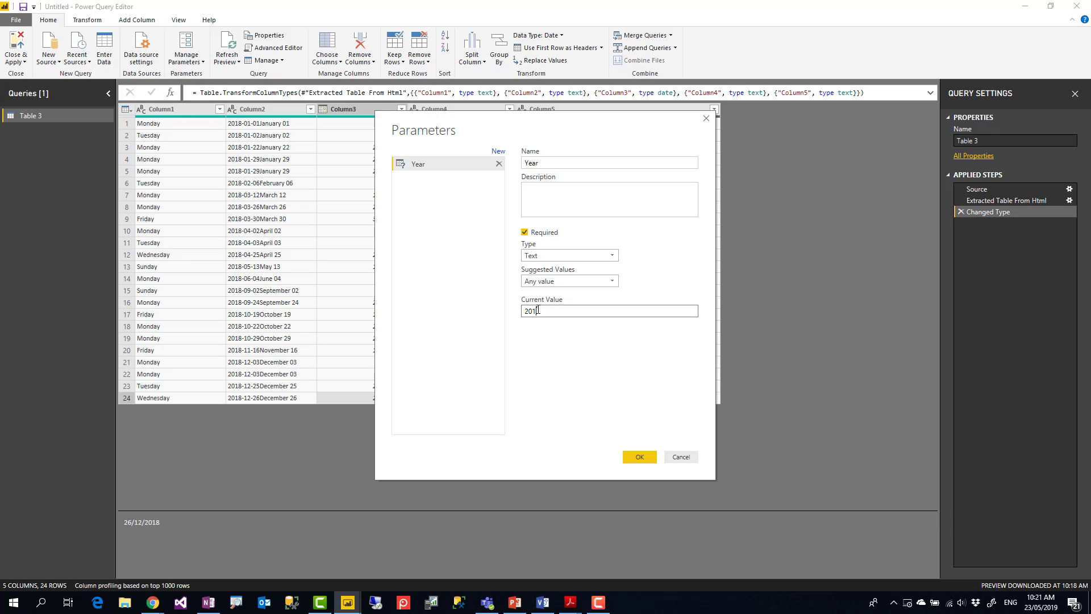
{"action": "double_click", "coordinate": [540, 312]}
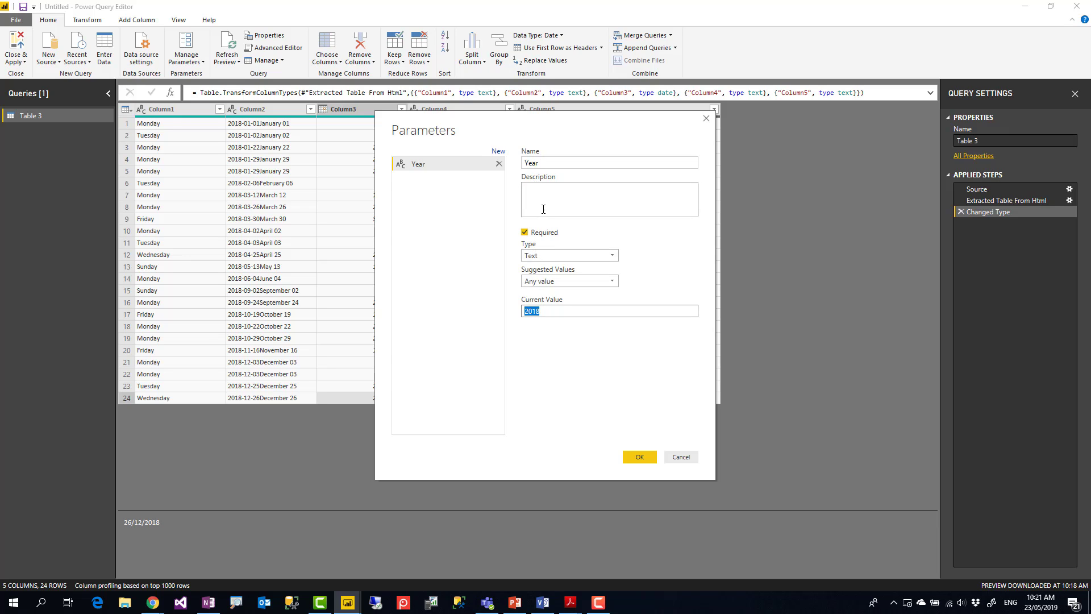
{"action": "left_click", "coordinate": [640, 457]}
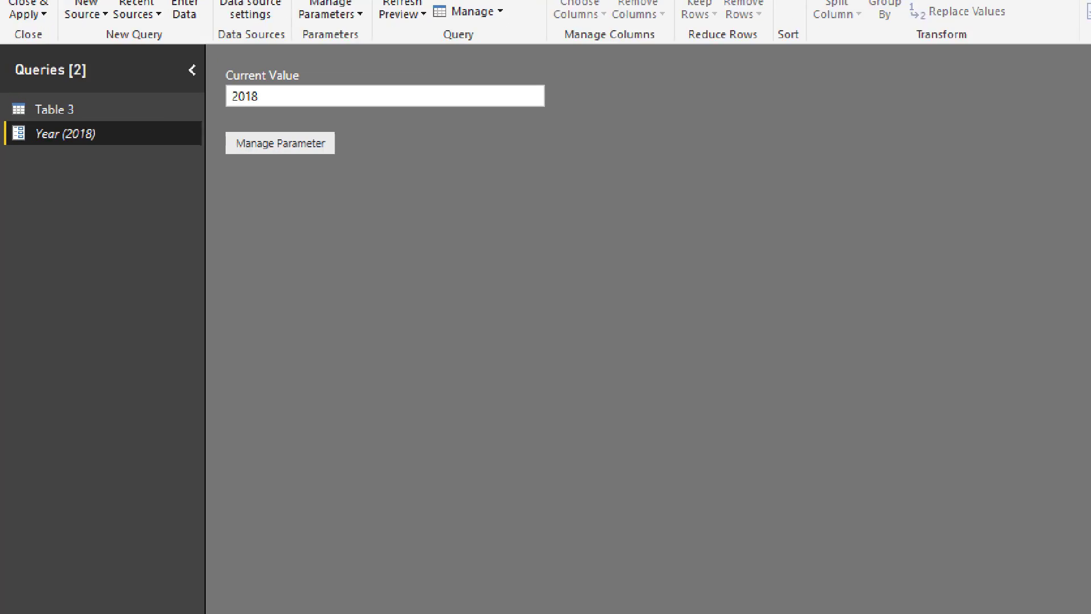
Step: Try replacing the last digit of the Year parameter's current value with 9
{"action": "left_click_drag", "start_coordinate": [8, 154], "coordinate": [122, 163]}
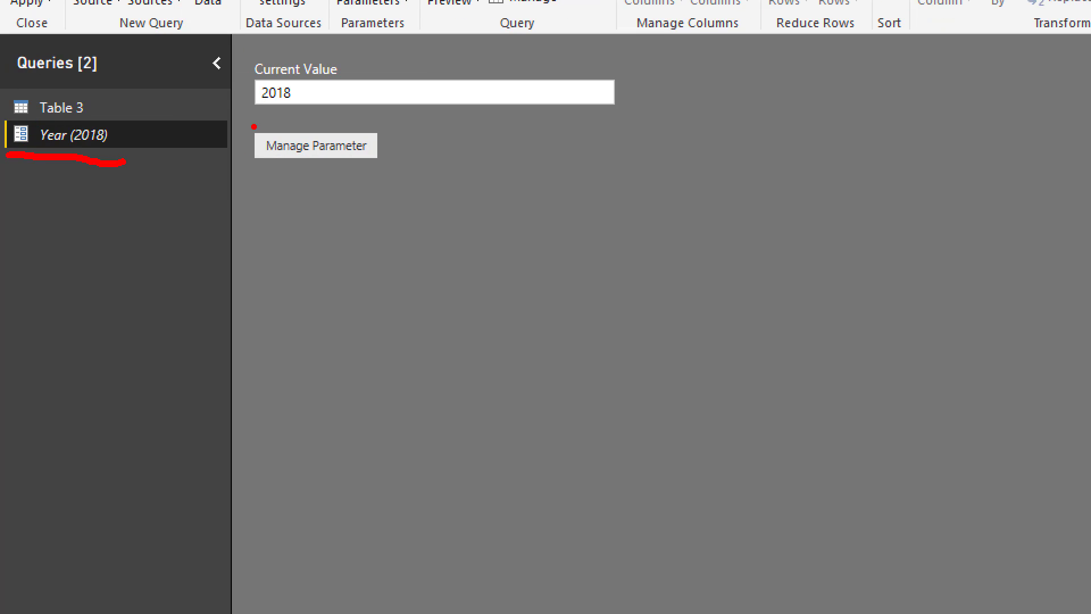
{"action": "left_click_drag", "start_coordinate": [233, 98], "coordinate": [322, 115]}
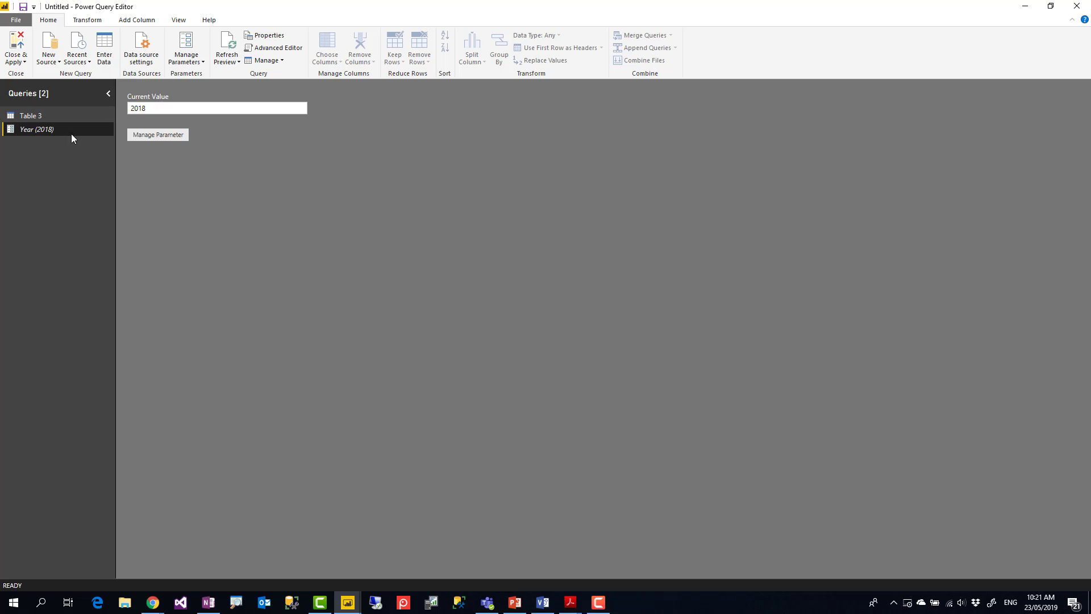
{"action": "left_click_drag", "start_coordinate": [148, 108], "coordinate": [142, 108]}
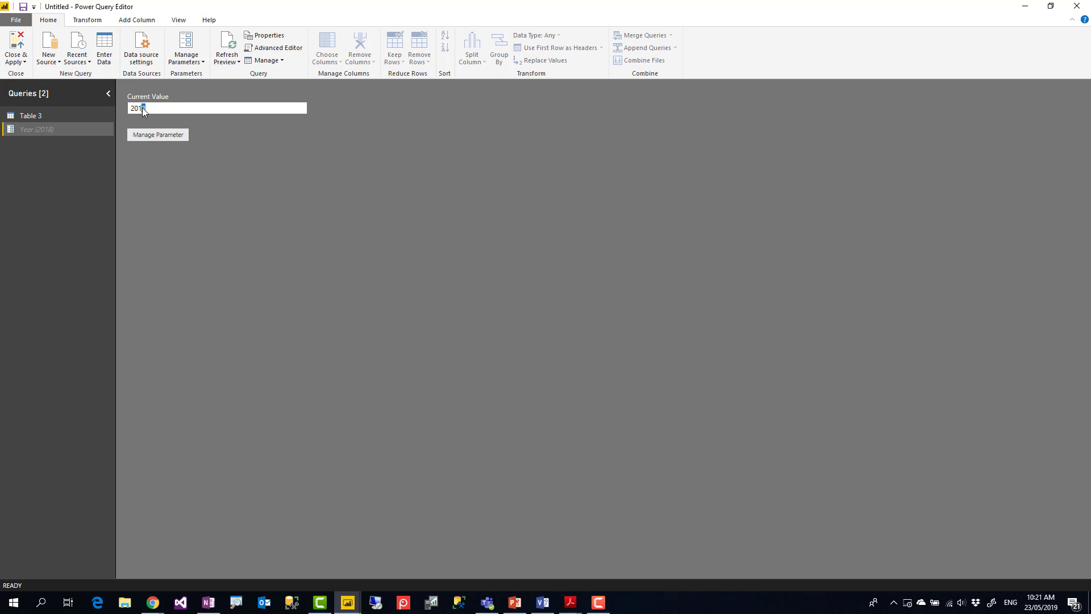
{"action": "type", "text": "9"}
{"action": "type", "text": "2"}
Step: Open the settings of Table 3's Source step and locate the year inside its web URL
{"action": "left_click", "coordinate": [31, 117]}
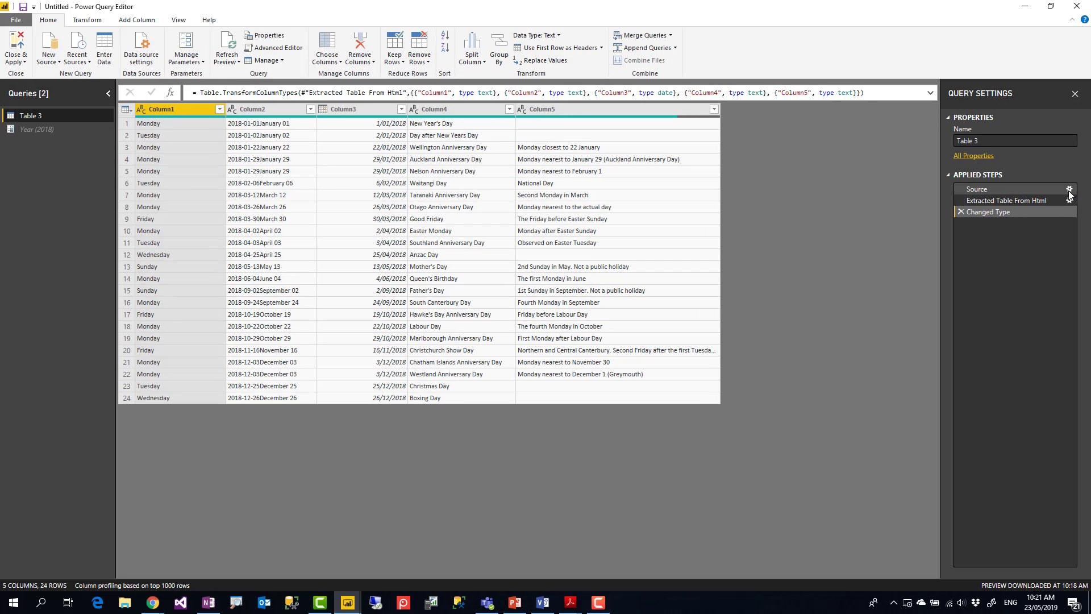
{"action": "left_click", "coordinate": [1069, 191]}
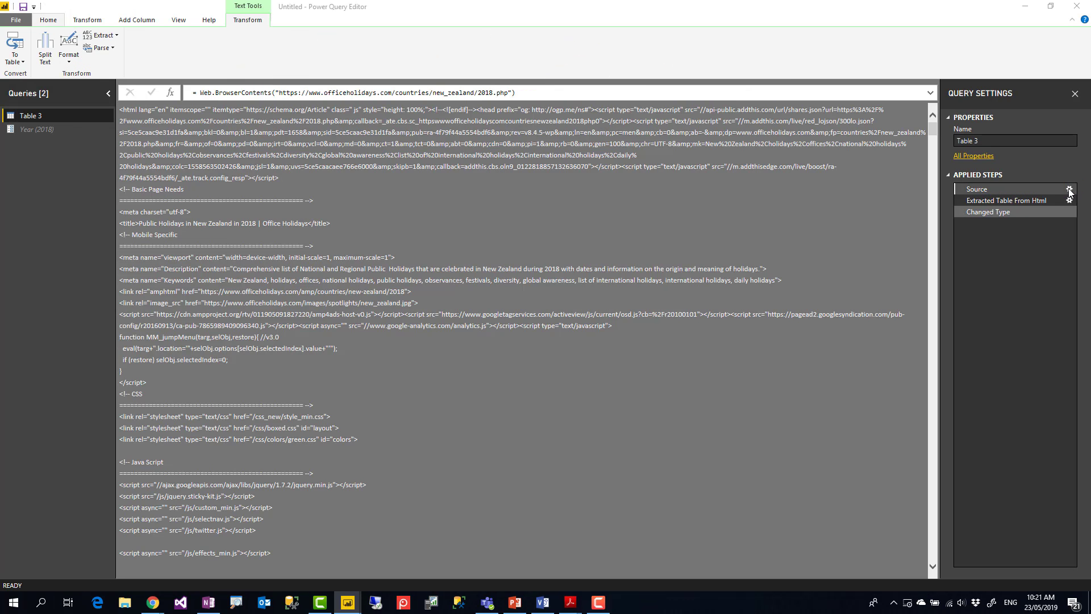
{"action": "left_click", "coordinate": [1069, 192]}
{"action": "left_click", "coordinate": [487, 300]}
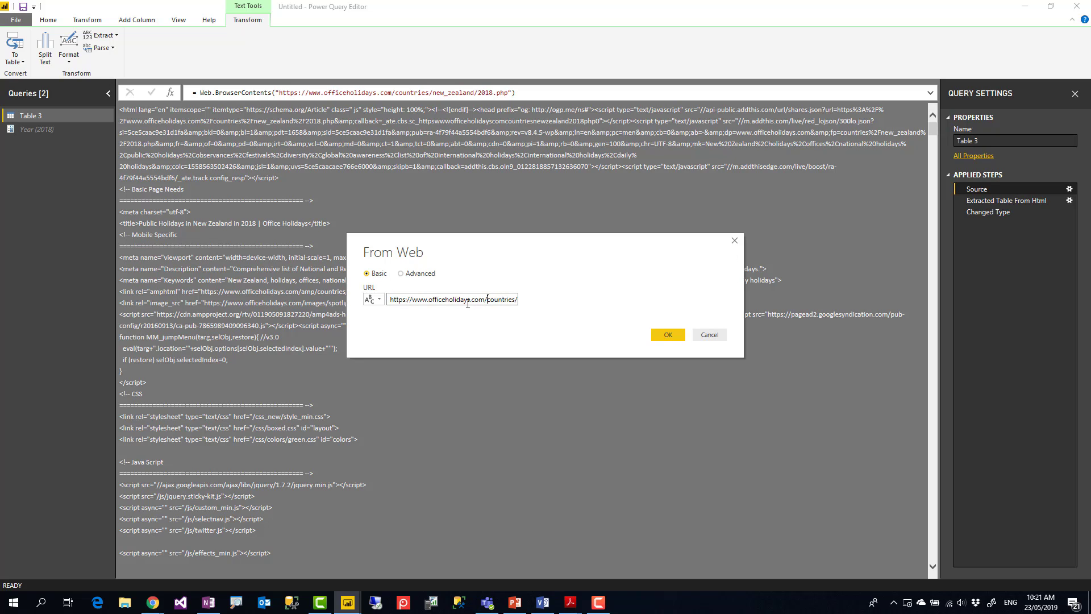
{"action": "left_click_drag", "start_coordinate": [436, 304], "coordinate": [545, 312]}
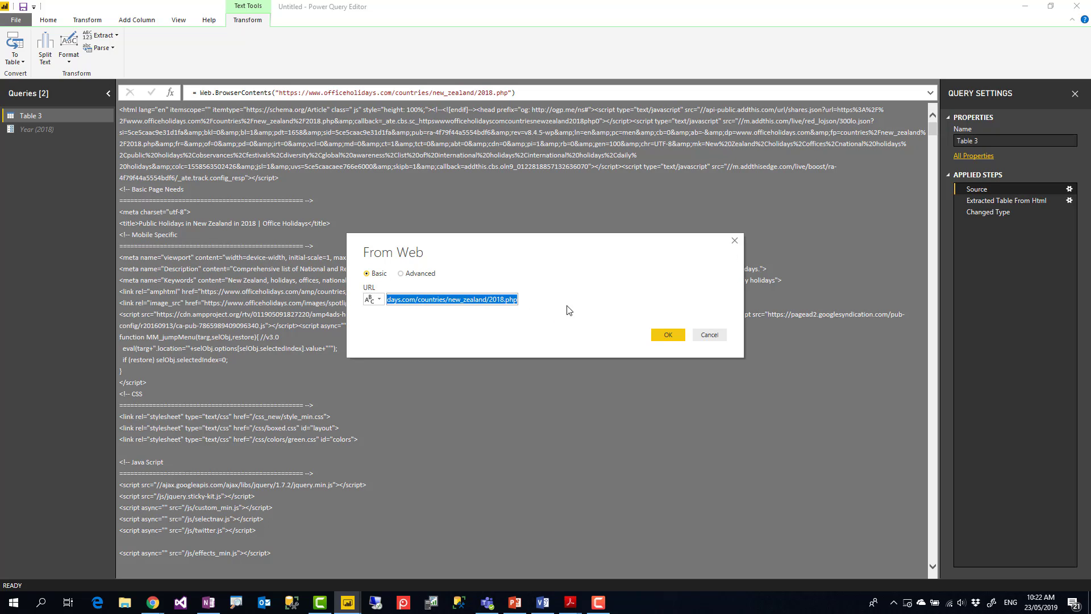
{"action": "double_click", "coordinate": [497, 301]}
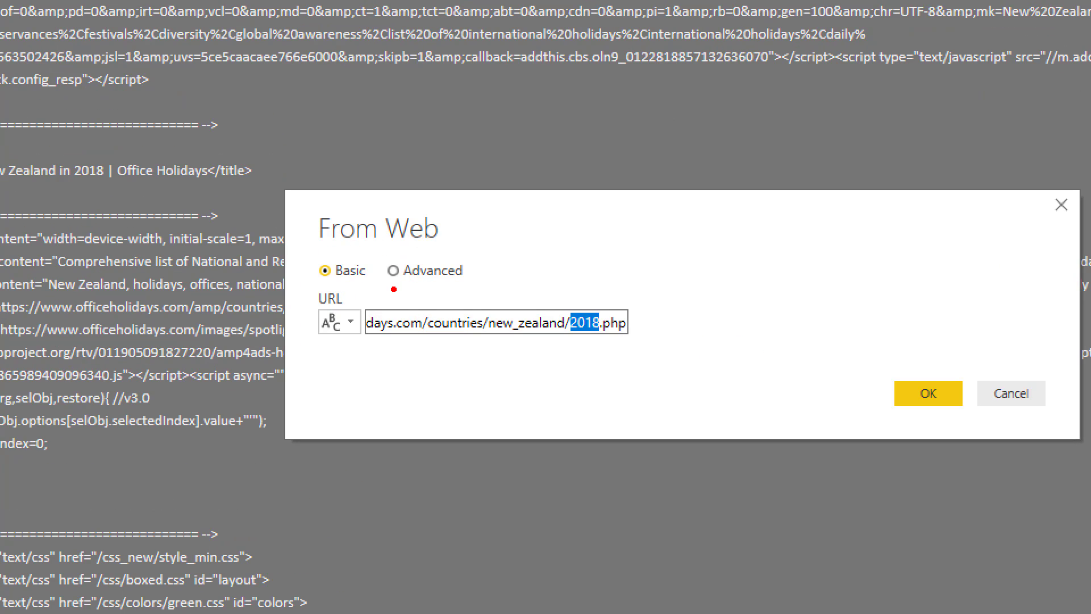
Step: Switch the web source to the Advanced option and review the first URL part and the URL preview
{"action": "left_click_drag", "start_coordinate": [394, 289], "coordinate": [467, 292]}
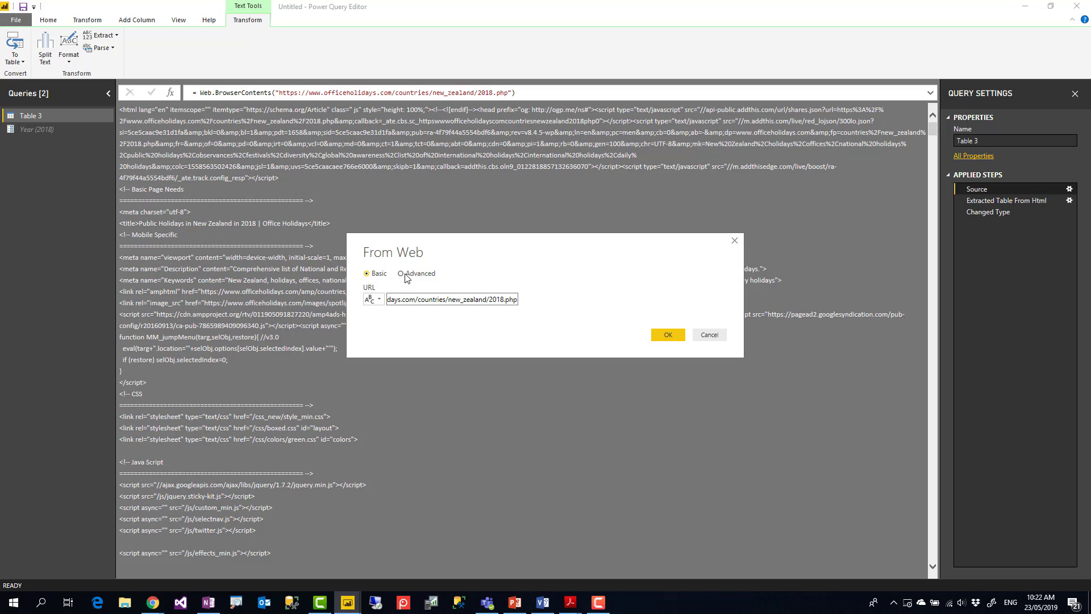
{"action": "left_click", "coordinate": [406, 275]}
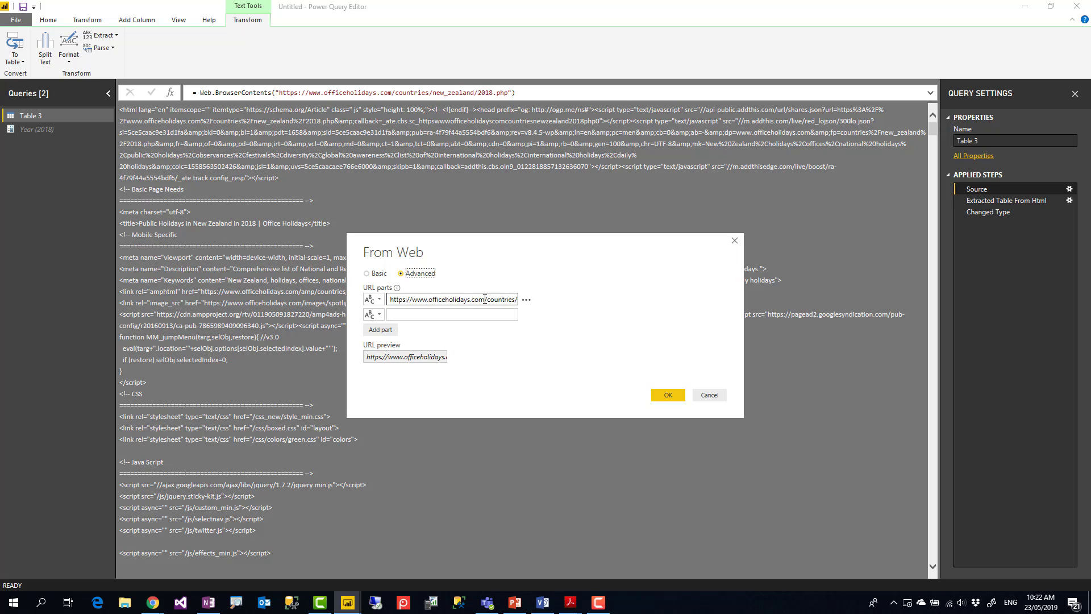
{"action": "left_click_drag", "start_coordinate": [427, 300], "coordinate": [542, 306]}
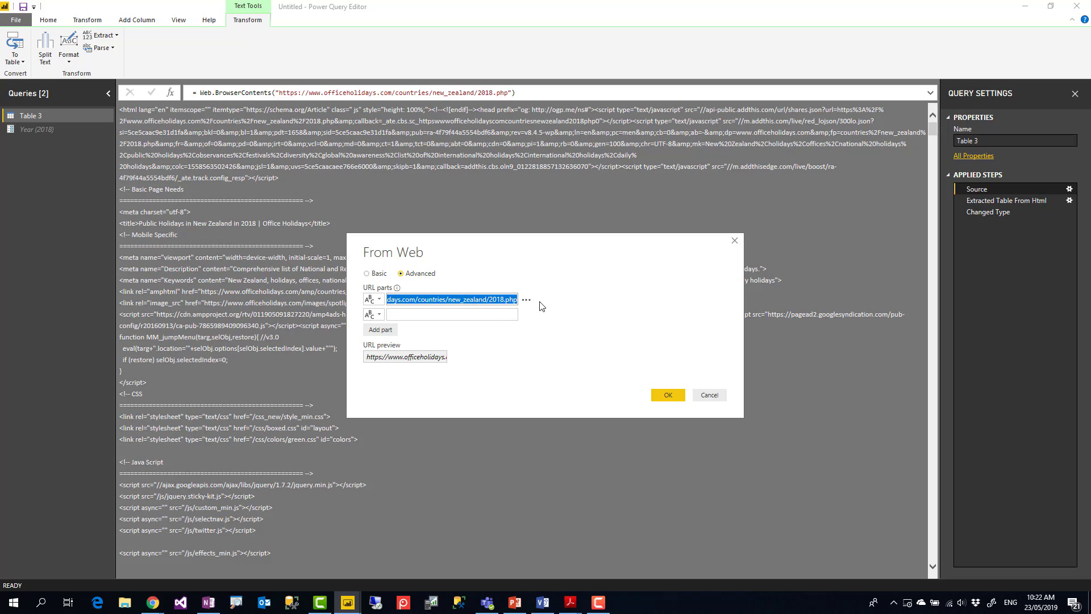
{"action": "left_click_drag", "start_coordinate": [391, 358], "coordinate": [510, 364]}
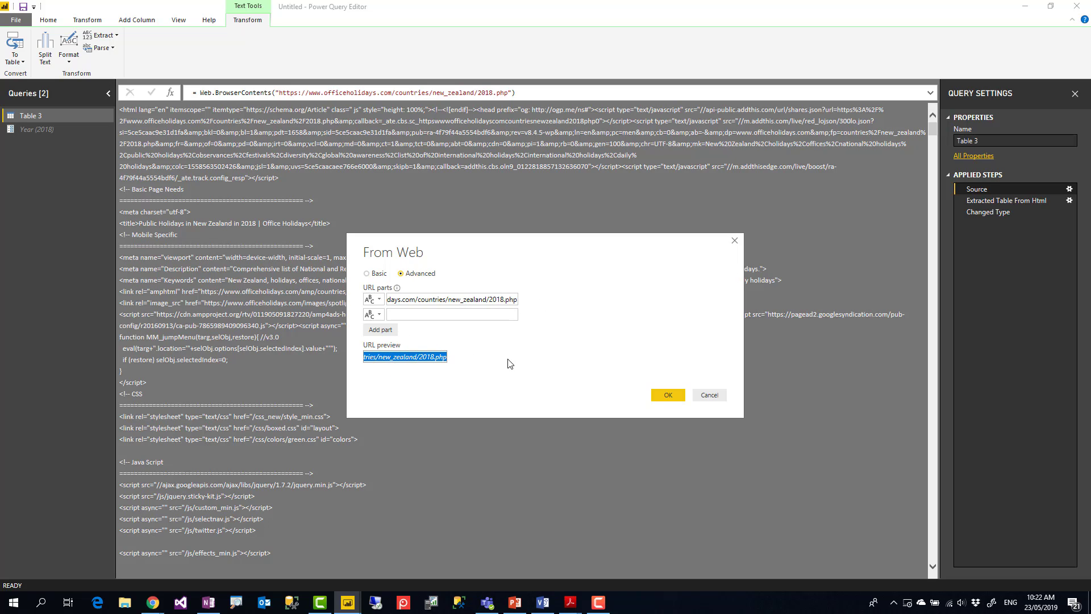
Step: Move 2018.php from the end of the first URL part into the second part, and check the URL preview
{"action": "left_click", "coordinate": [492, 301]}
{"action": "left_click_drag", "start_coordinate": [490, 301], "coordinate": [543, 305]}
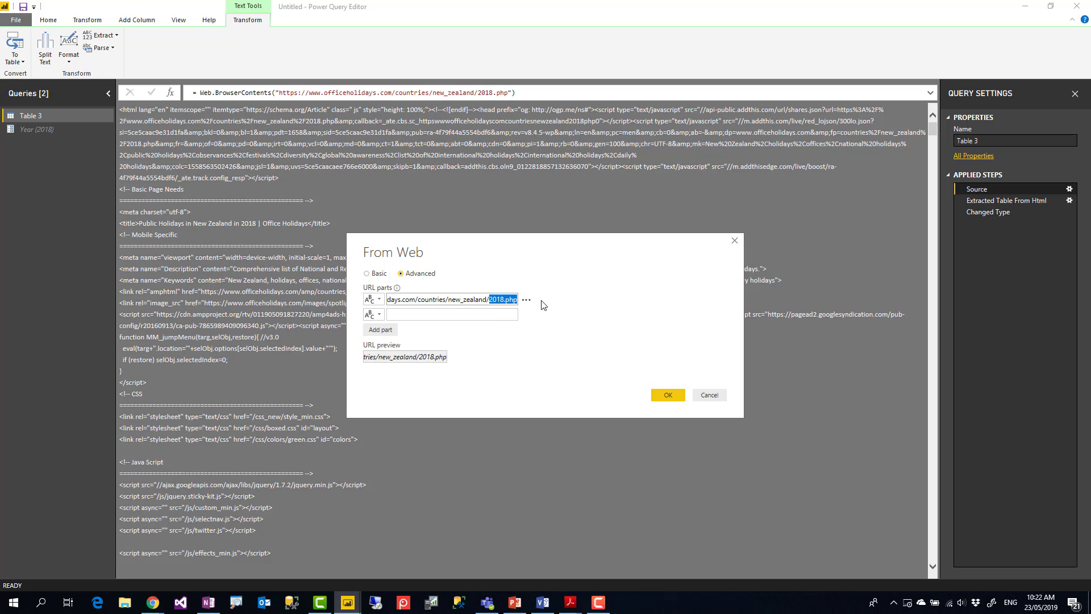
{"action": "right_click", "coordinate": [513, 306]}
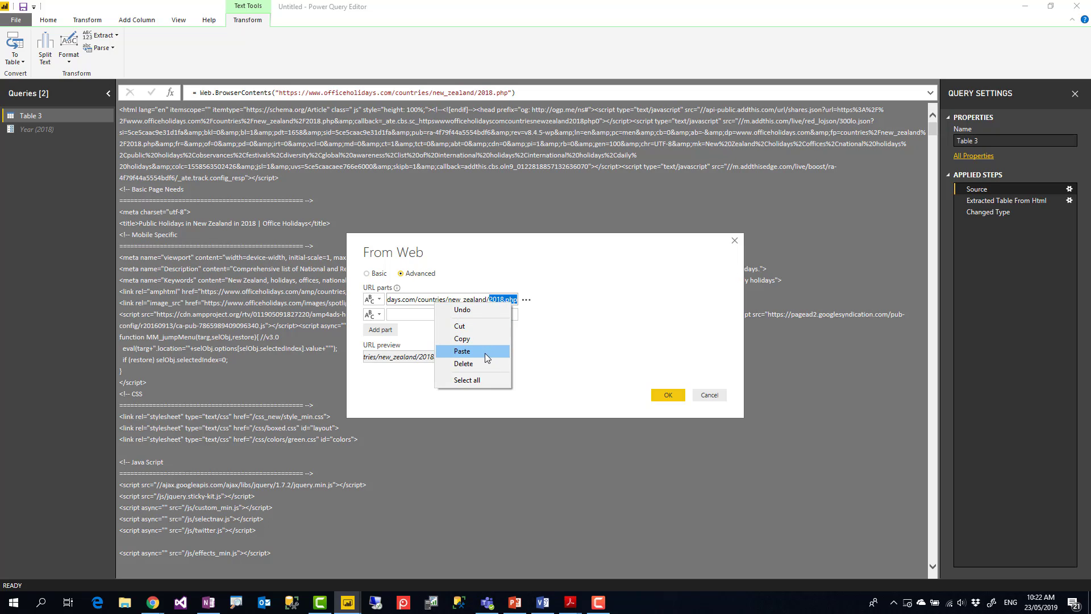
{"action": "left_click", "coordinate": [460, 326]}
{"action": "left_click", "coordinate": [436, 316]}
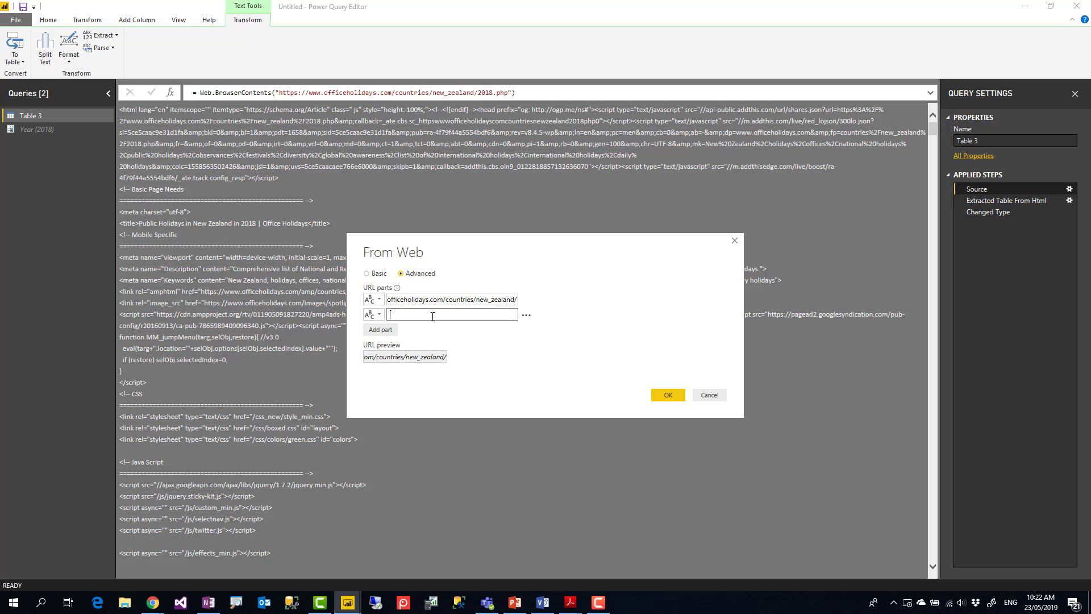
{"action": "right_click", "coordinate": [436, 320]}
{"action": "left_click", "coordinate": [383, 365]}
{"action": "left_click_drag", "start_coordinate": [397, 362], "coordinate": [433, 368]}
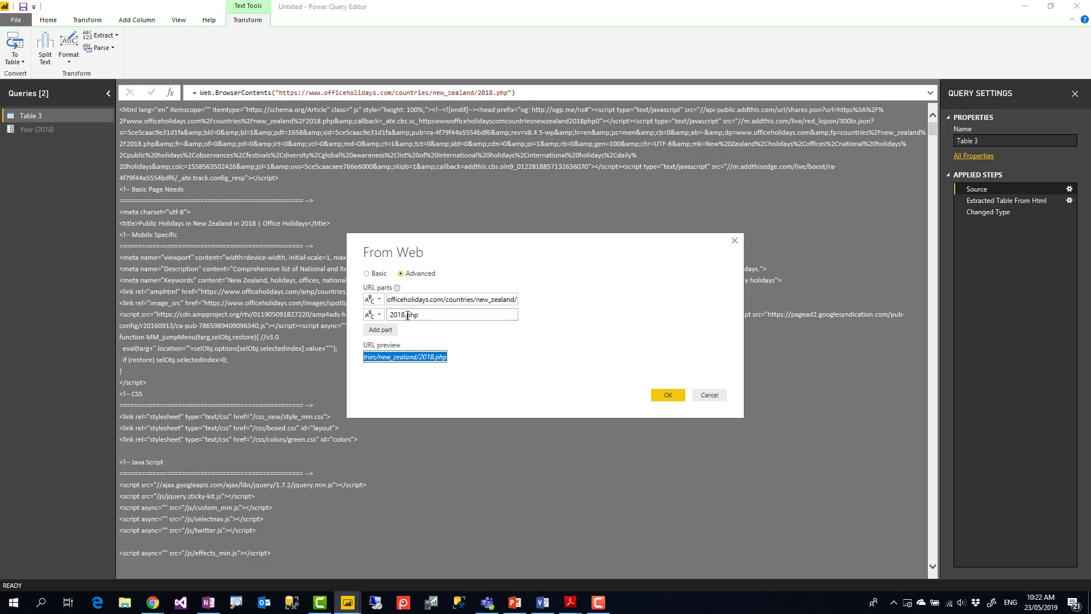
Step: Add a third URL part, move .php into it from the end of the second part, and check the URL preview
{"action": "left_click", "coordinate": [382, 331]}
{"action": "left_click", "coordinate": [410, 316]}
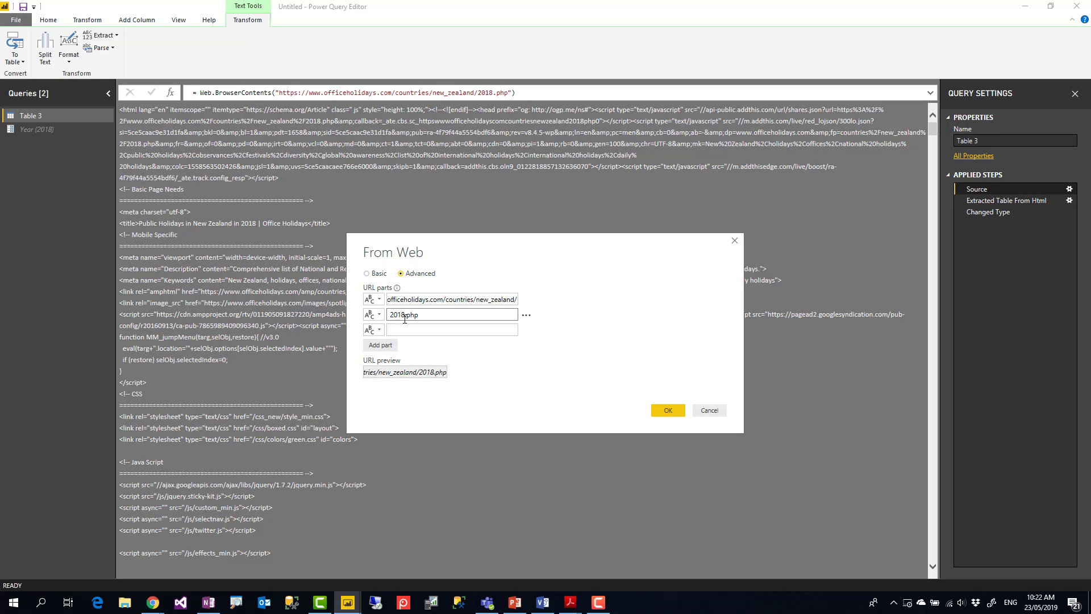
{"action": "left_click_drag", "start_coordinate": [406, 317], "coordinate": [420, 318]}
{"action": "right_click", "coordinate": [414, 318]}
{"action": "left_click", "coordinate": [382, 341]}
{"action": "left_click", "coordinate": [400, 331]}
{"action": "right_click", "coordinate": [401, 334]}
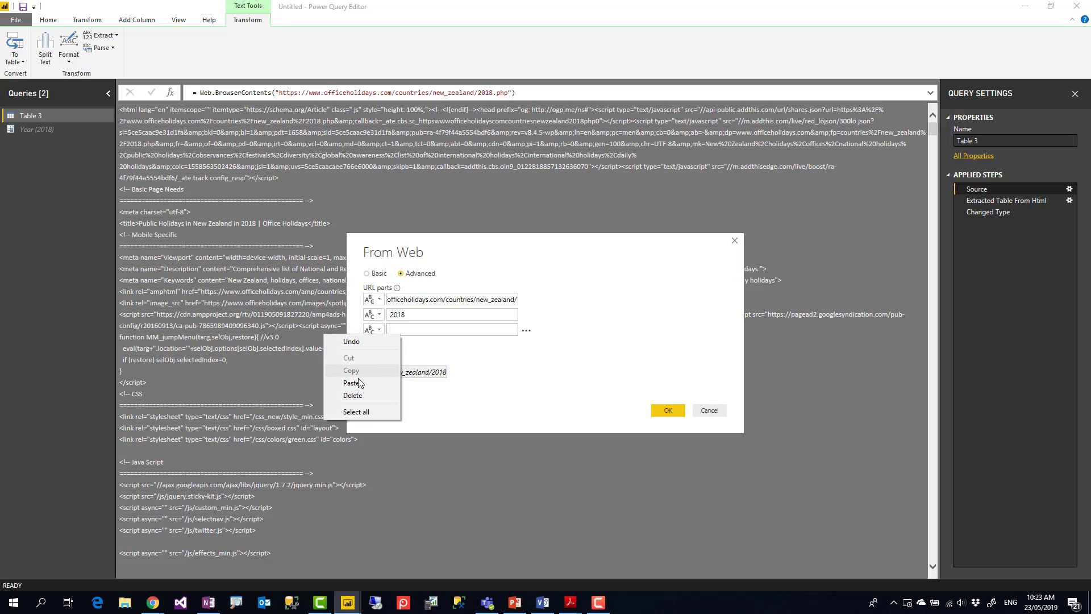
{"action": "left_click", "coordinate": [358, 383]}
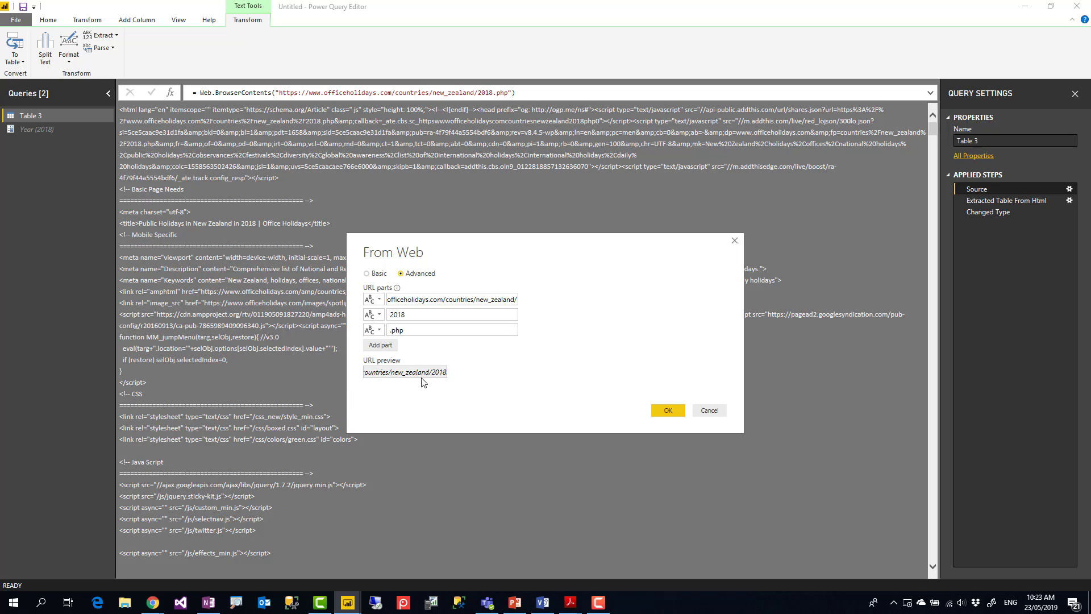
{"action": "left_click_drag", "start_coordinate": [409, 378], "coordinate": [480, 374]}
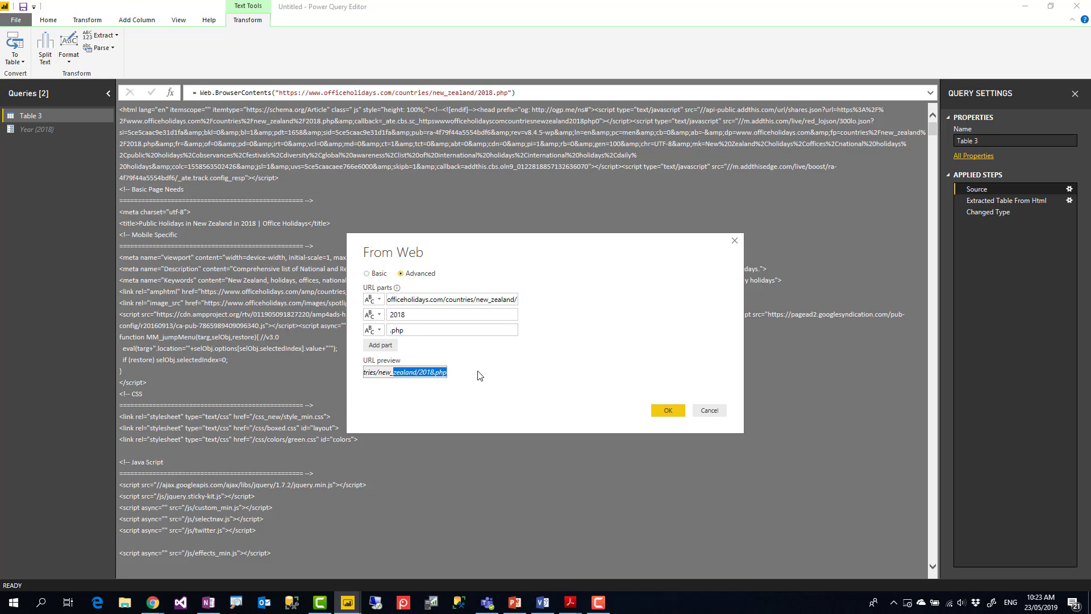
{"action": "left_click", "coordinate": [423, 376]}
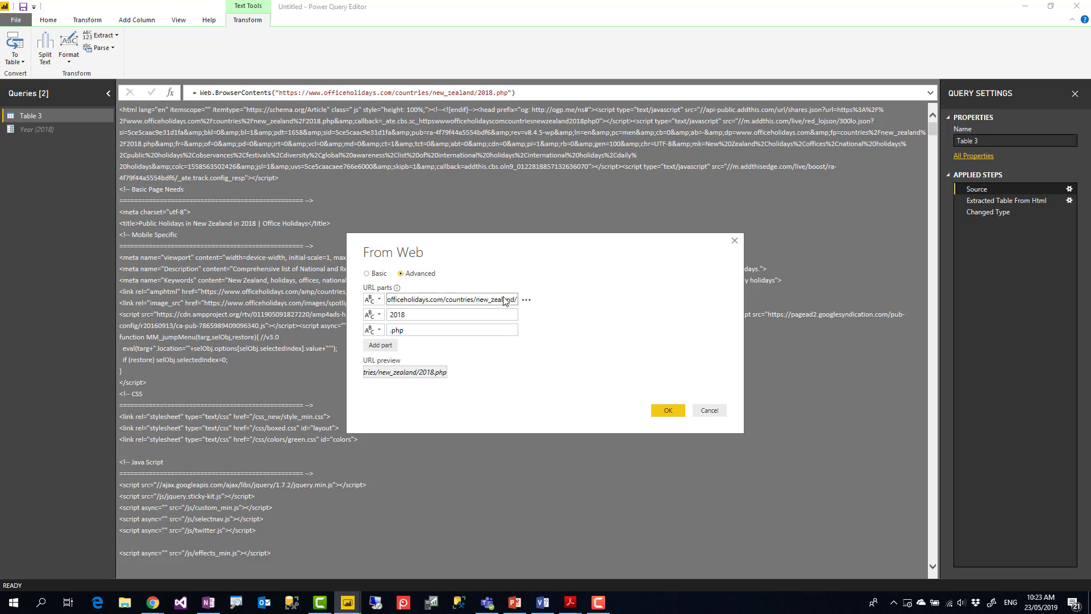
{"action": "left_click_drag", "start_coordinate": [416, 372], "coordinate": [504, 365]}
{"action": "left_click", "coordinate": [497, 362]}
Step: Switch the second URL part from text to the Year parameter, apply the source settings, and display Table 3's Changed Type step
{"action": "left_click", "coordinate": [432, 314]}
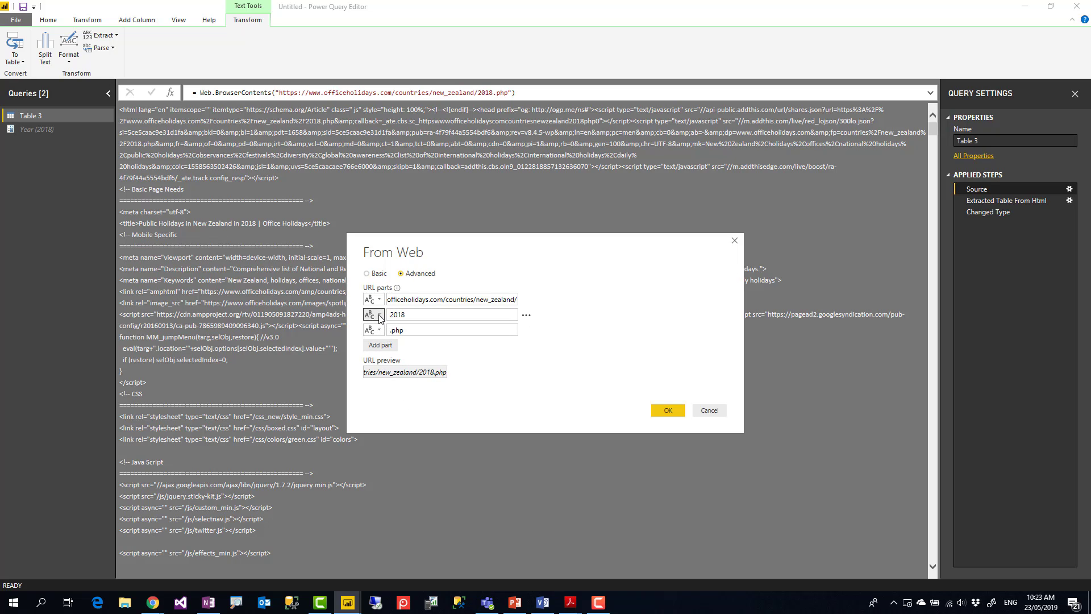
{"action": "left_click", "coordinate": [379, 318]}
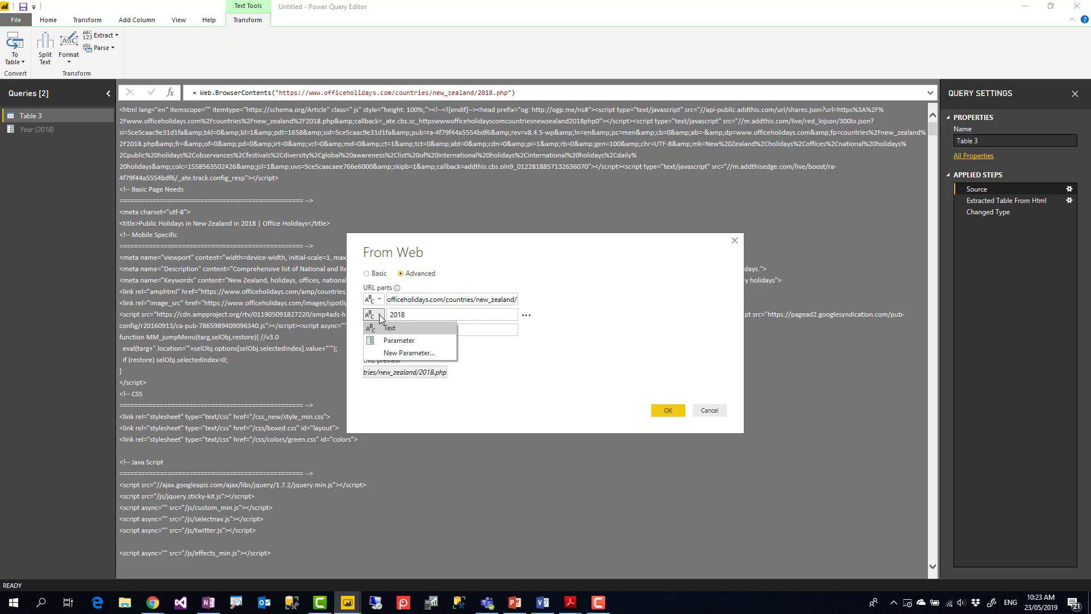
{"action": "left_click", "coordinate": [396, 345]}
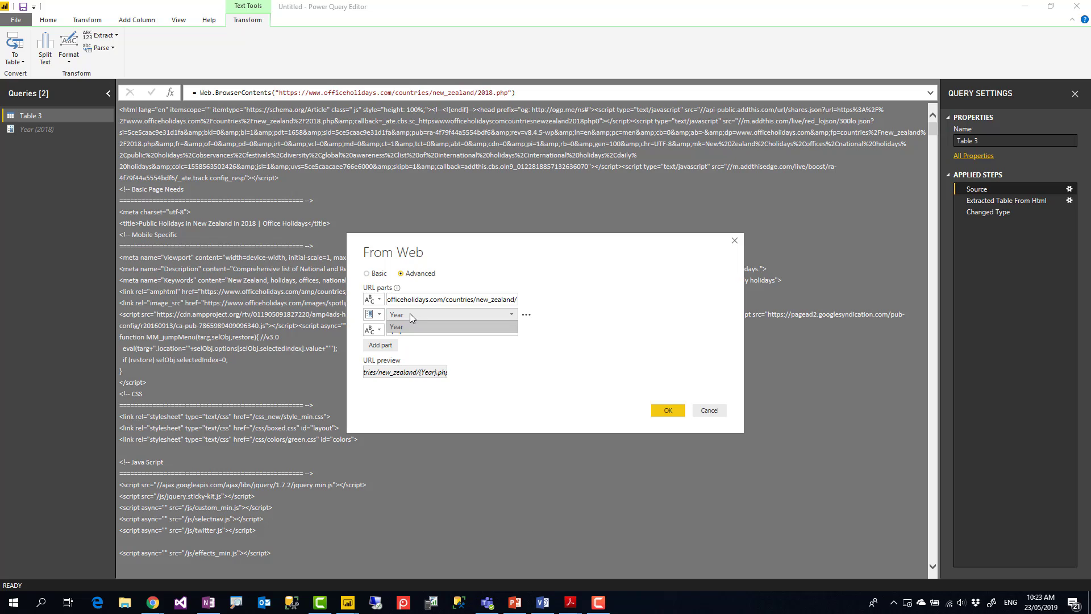
{"action": "mouse_move", "coordinate": [412, 316]}
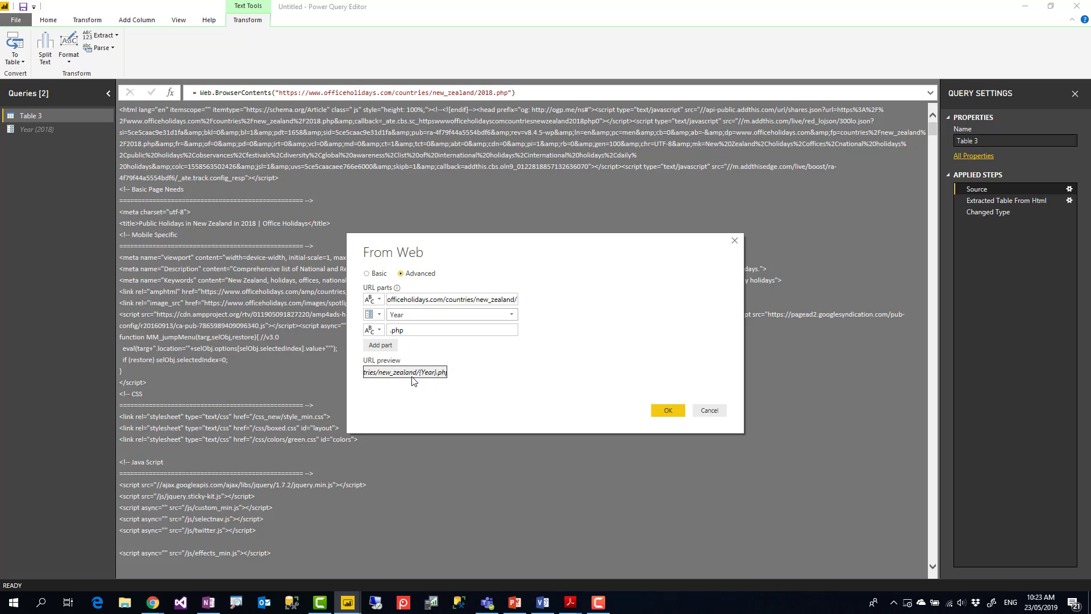
{"action": "left_click", "coordinate": [681, 409]}
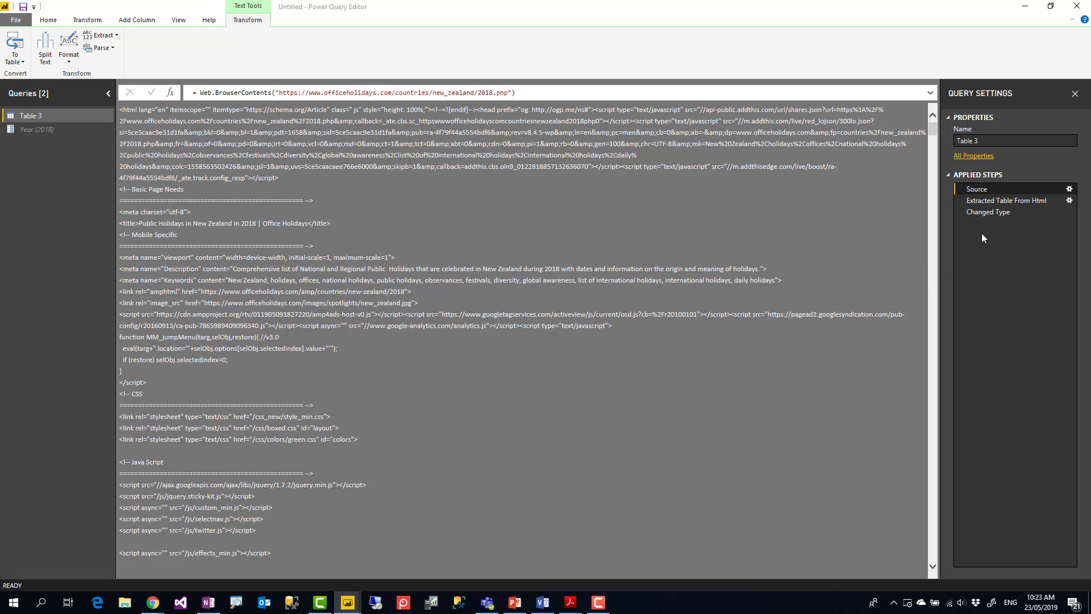
{"action": "left_click", "coordinate": [987, 214]}
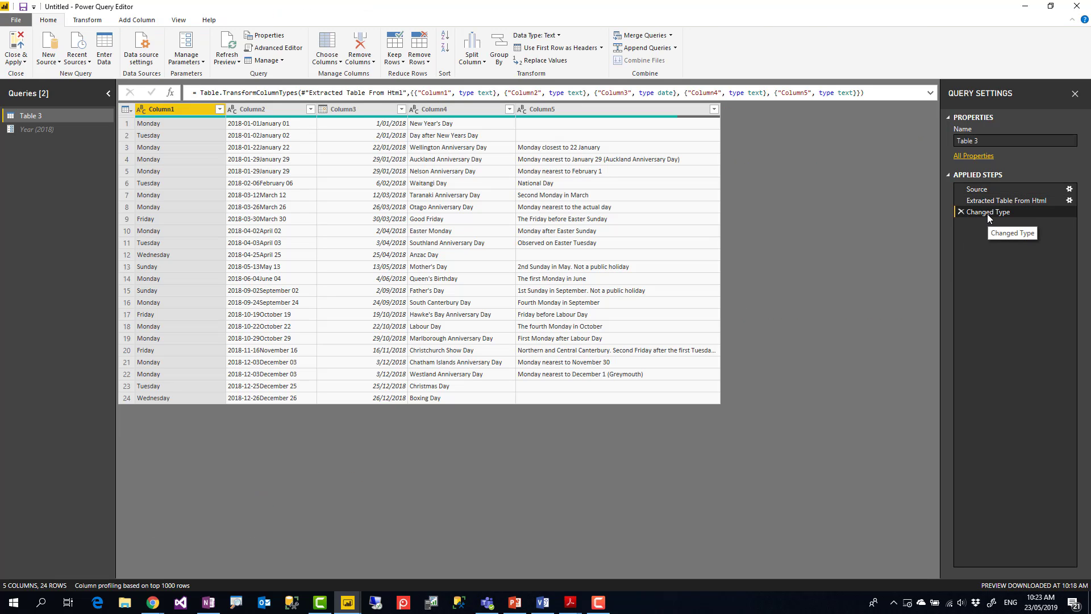
Step: Set the Year parameter's current value to 2019 and view the holidays in Table 3
{"action": "left_click", "coordinate": [37, 130]}
{"action": "left_click_drag", "start_coordinate": [146, 109], "coordinate": [144, 111]}
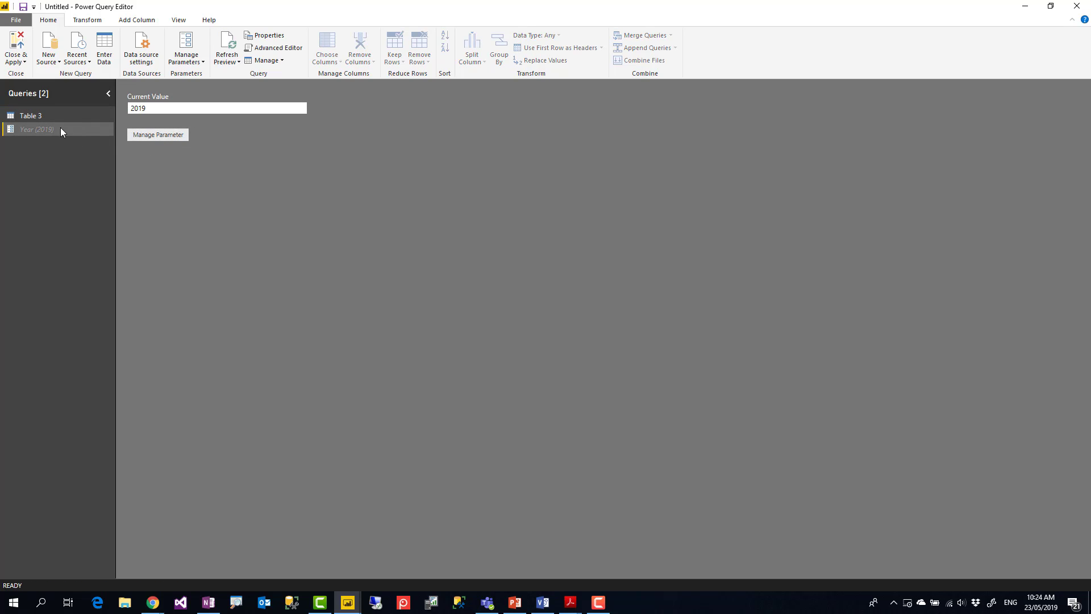
{"action": "left_click", "coordinate": [25, 115]}
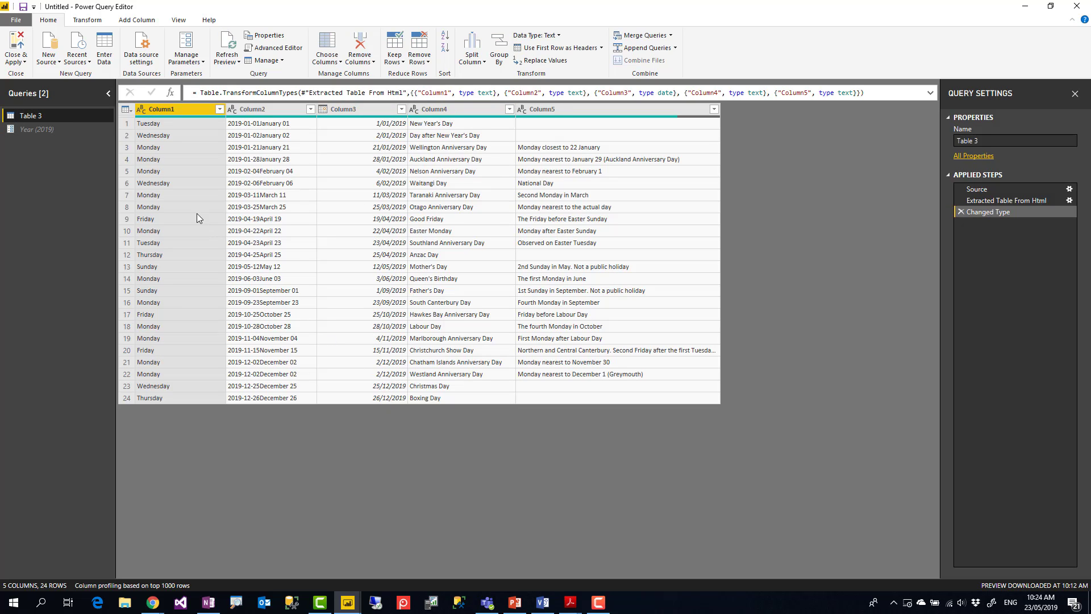
Step: Set the Year parameter's current value to 2015 and review the holidays in Table 3
{"action": "left_click", "coordinate": [42, 130]}
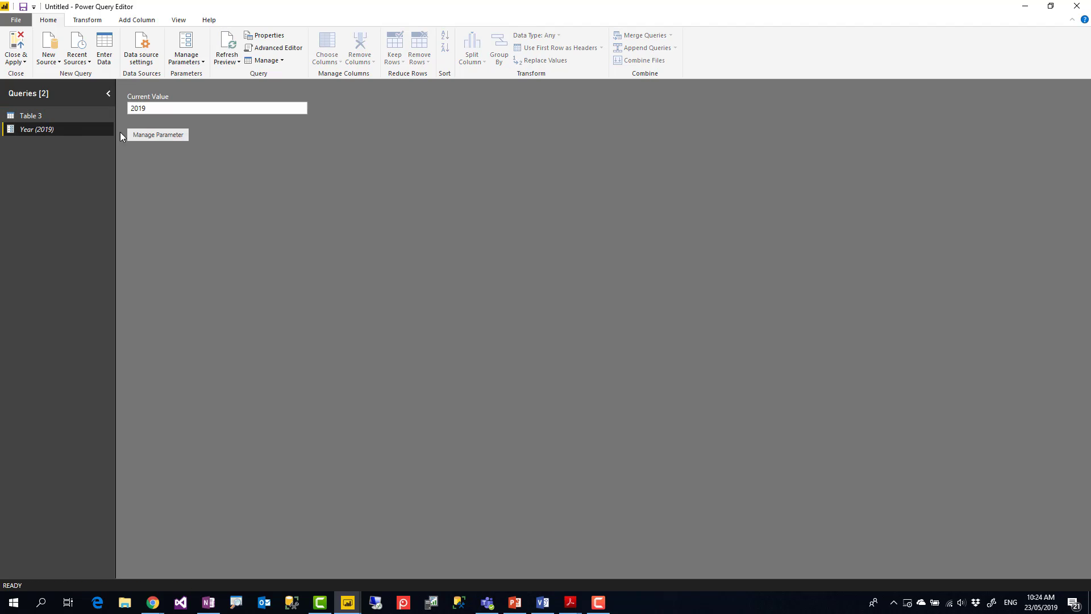
{"action": "left_click_drag", "start_coordinate": [147, 108], "coordinate": [141, 108]}
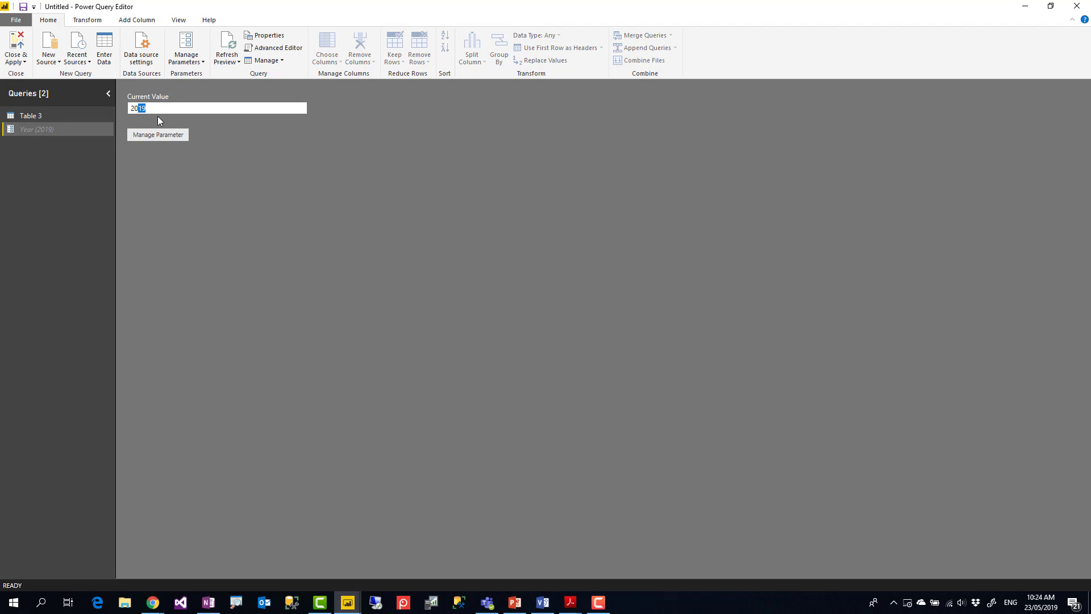
{"action": "type", "text": "5"}
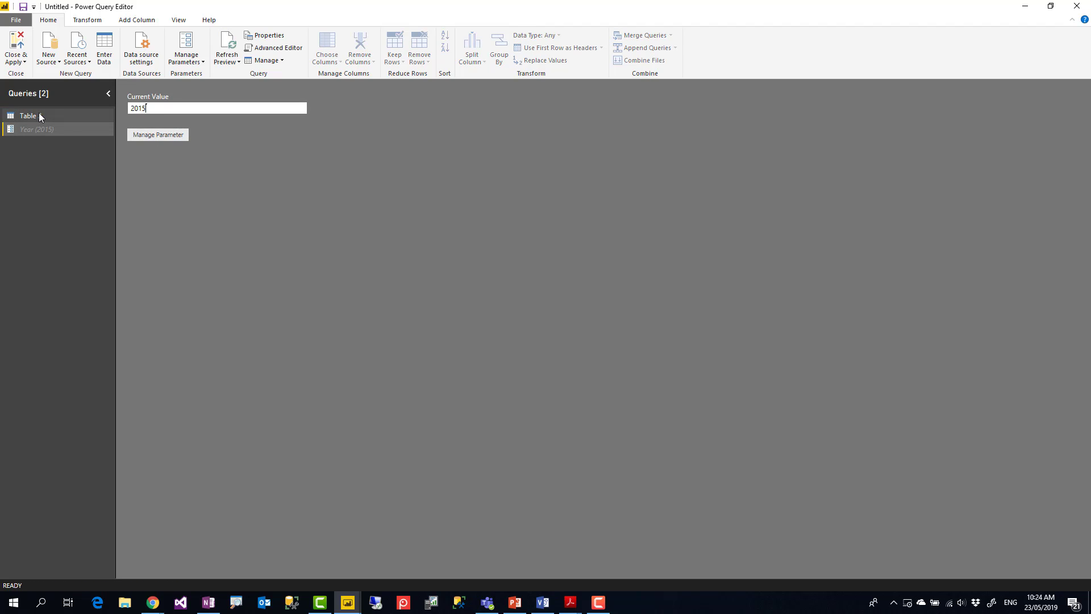
{"action": "left_click", "coordinate": [39, 116]}
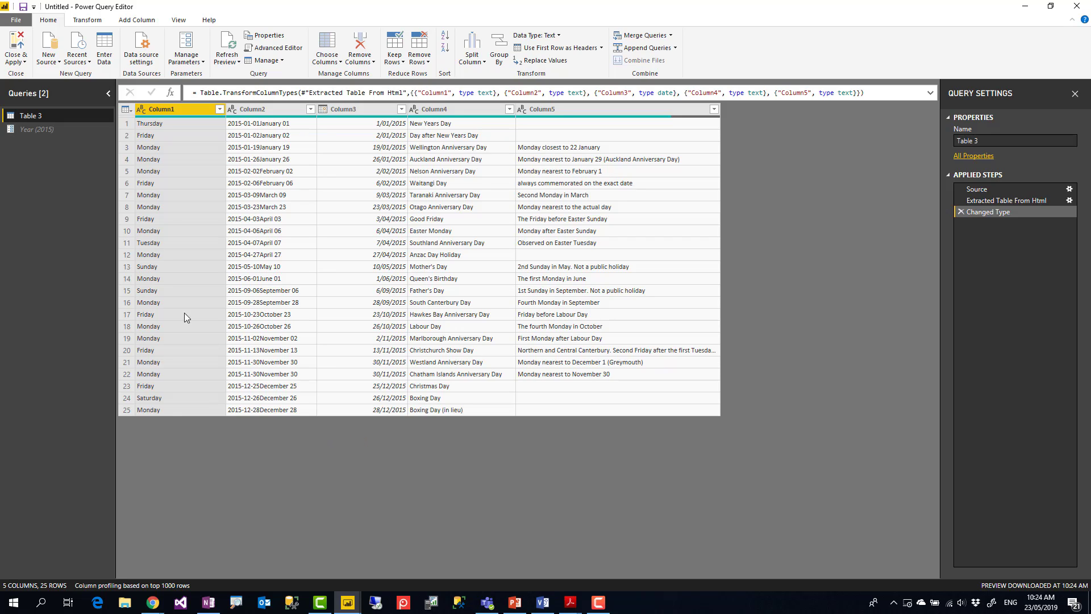
{"action": "left_click", "coordinate": [33, 128]}
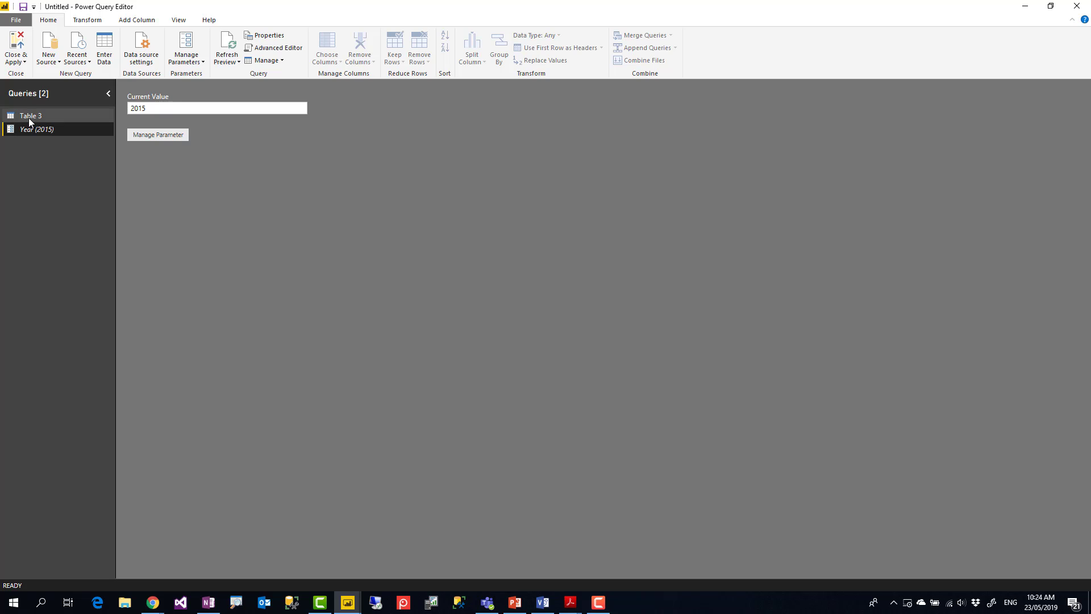
{"action": "left_click", "coordinate": [29, 118]}
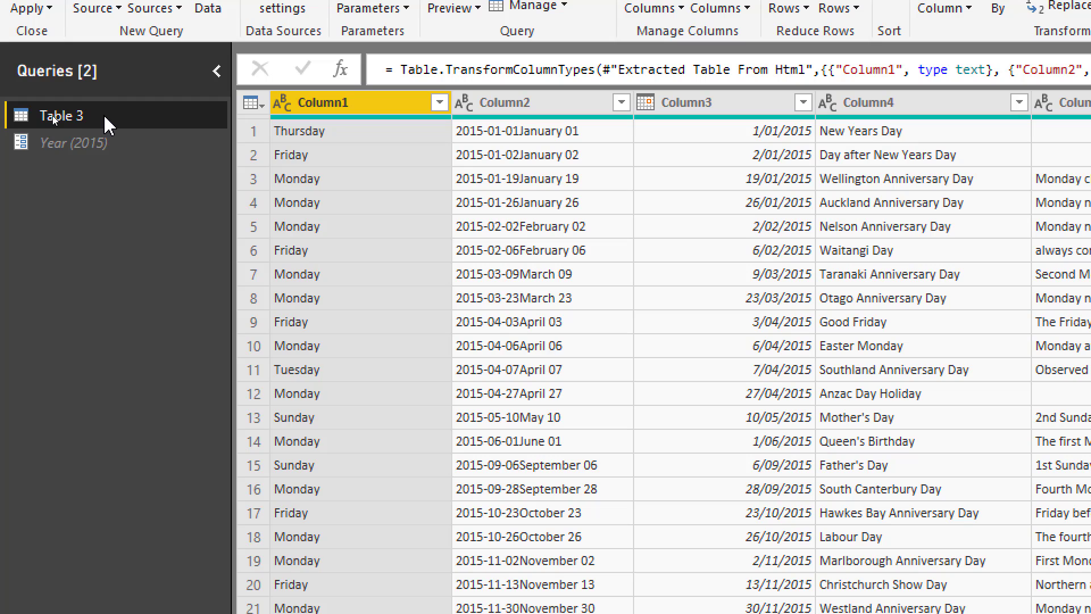
Step: Create a function named Get Holidays from the Table 3 query
{"action": "right_click", "coordinate": [53, 116]}
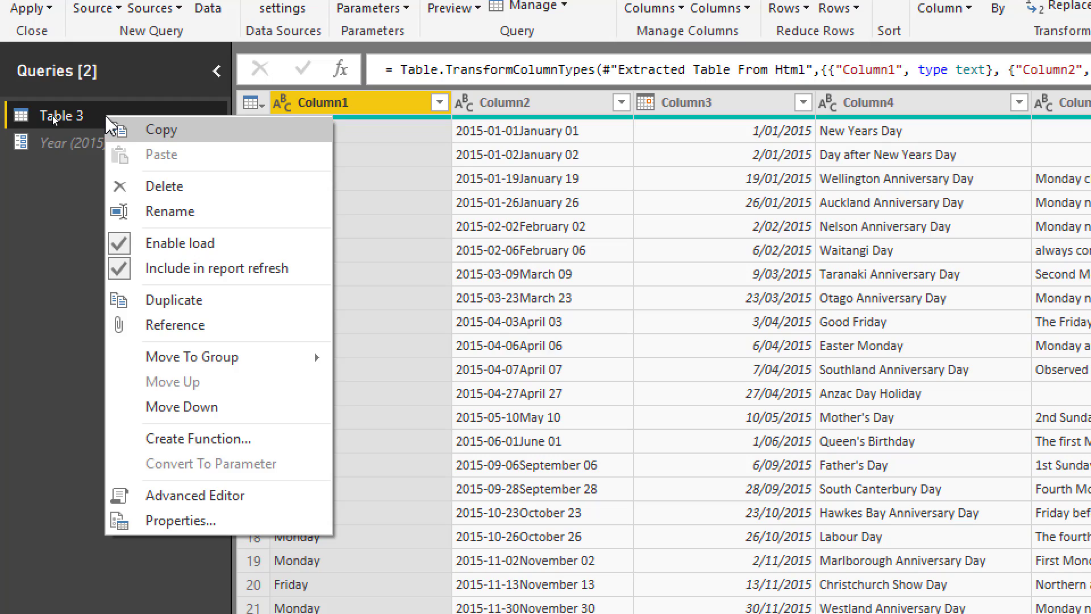
{"action": "left_click", "coordinate": [176, 441]}
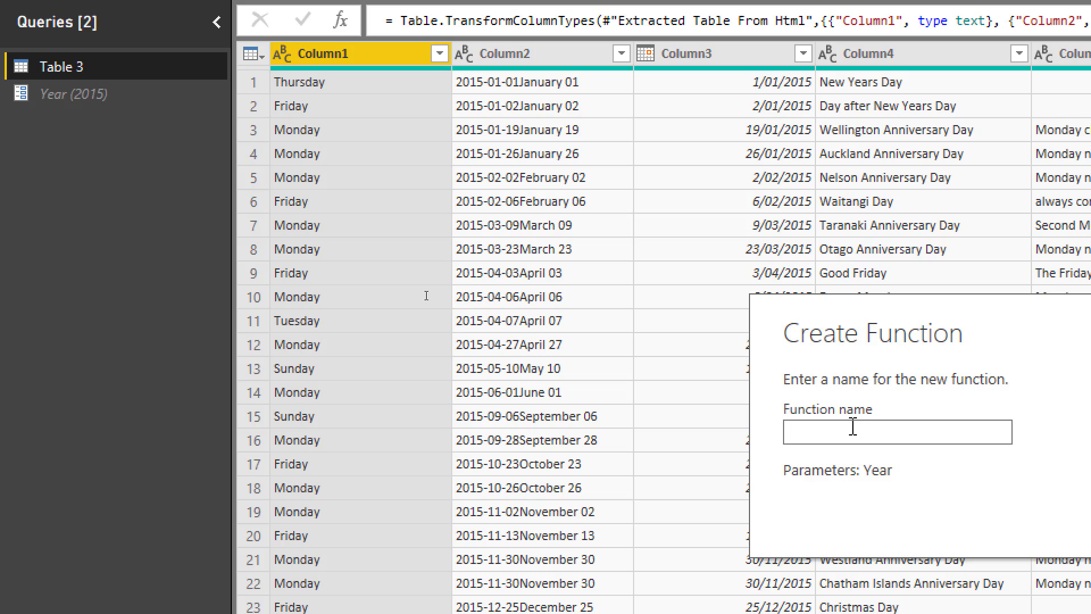
{"action": "type", "text": "Get Holidays"}
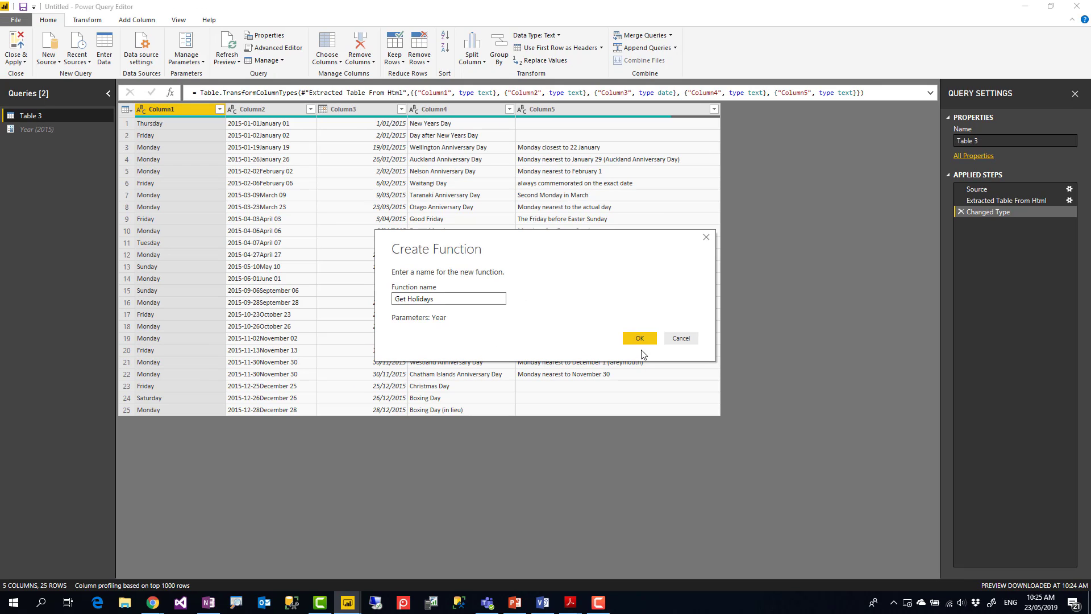
{"action": "left_click", "coordinate": [646, 342]}
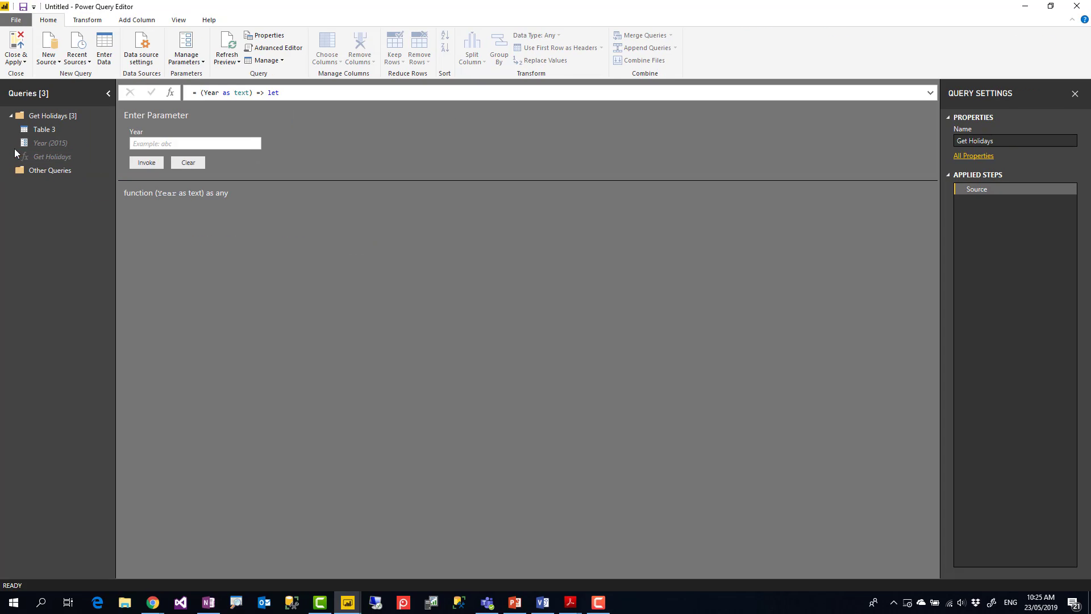
Step: Invoke the Get Holidays function with 2020 as the year and examine the resulting formula
{"action": "left_click", "coordinate": [438, 165]}
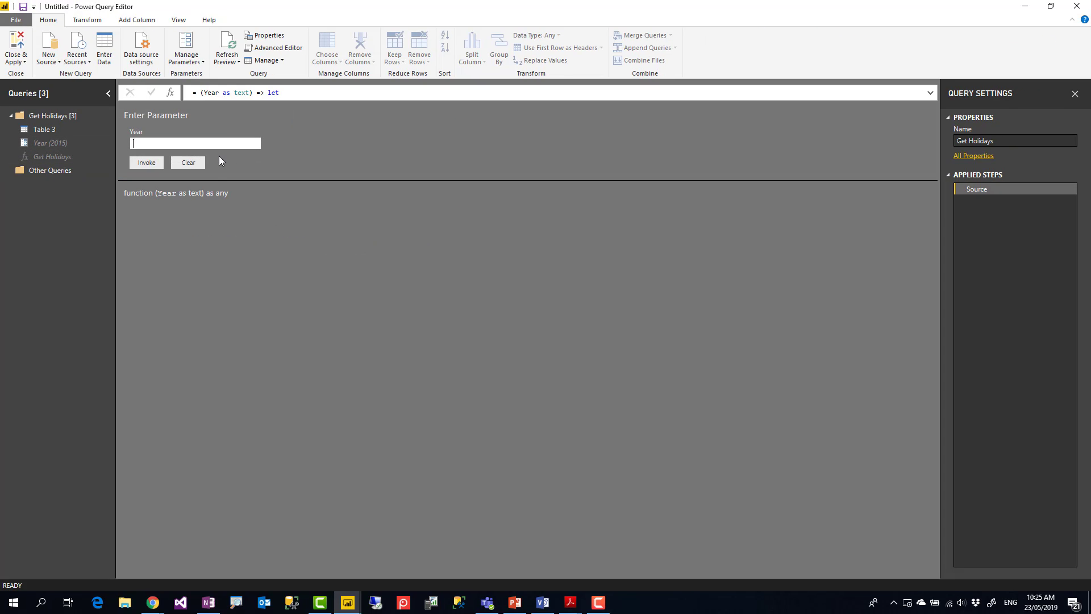
{"action": "type", "text": "2020"}
{"action": "left_click", "coordinate": [146, 166]}
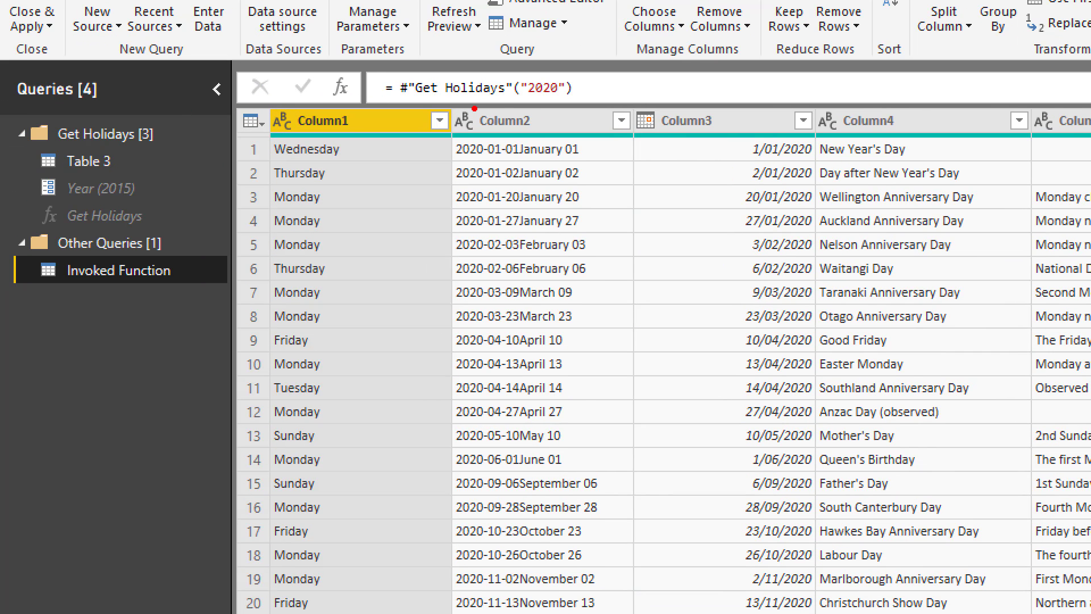
{"action": "left_click_drag", "start_coordinate": [401, 105], "coordinate": [575, 101]}
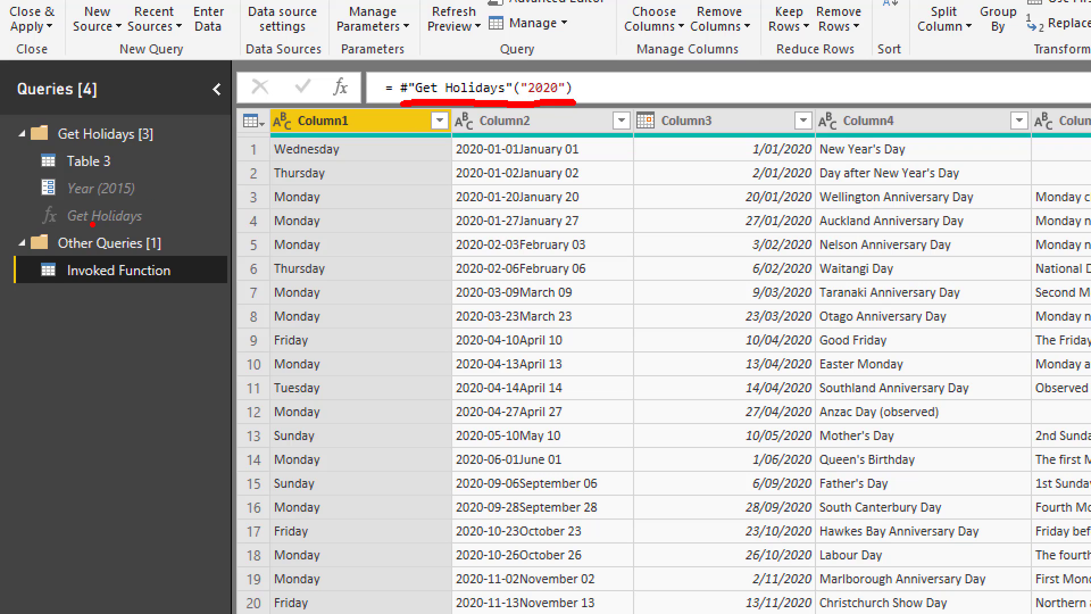
{"action": "left_click_drag", "start_coordinate": [67, 225], "coordinate": [162, 233]}
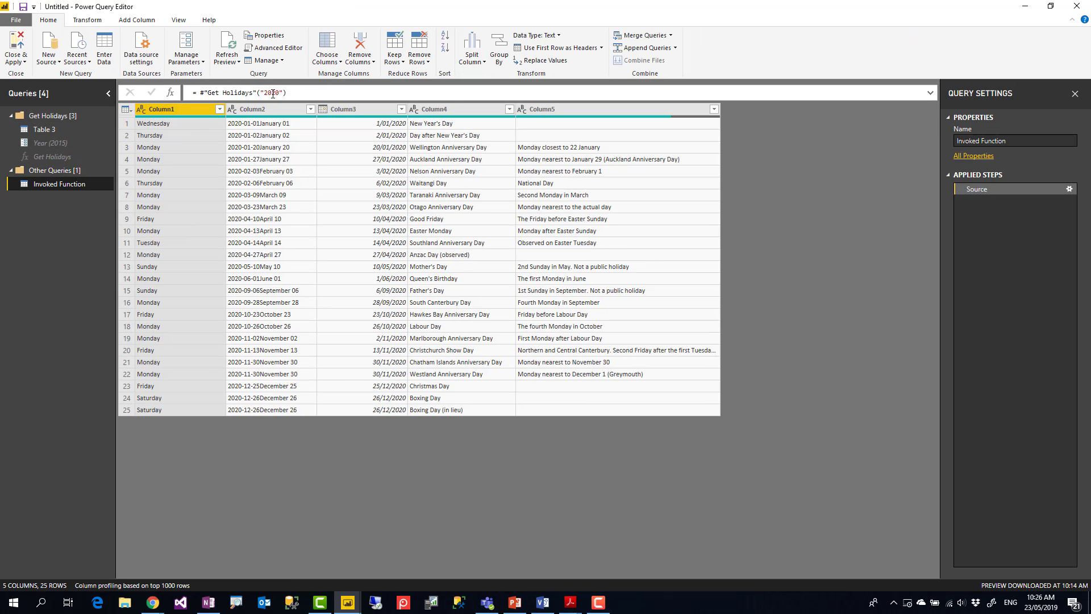
Step: Change the year in the Invoked Function query's formula to 2010 and apply it
{"action": "left_click_drag", "start_coordinate": [264, 93], "coordinate": [279, 93]}
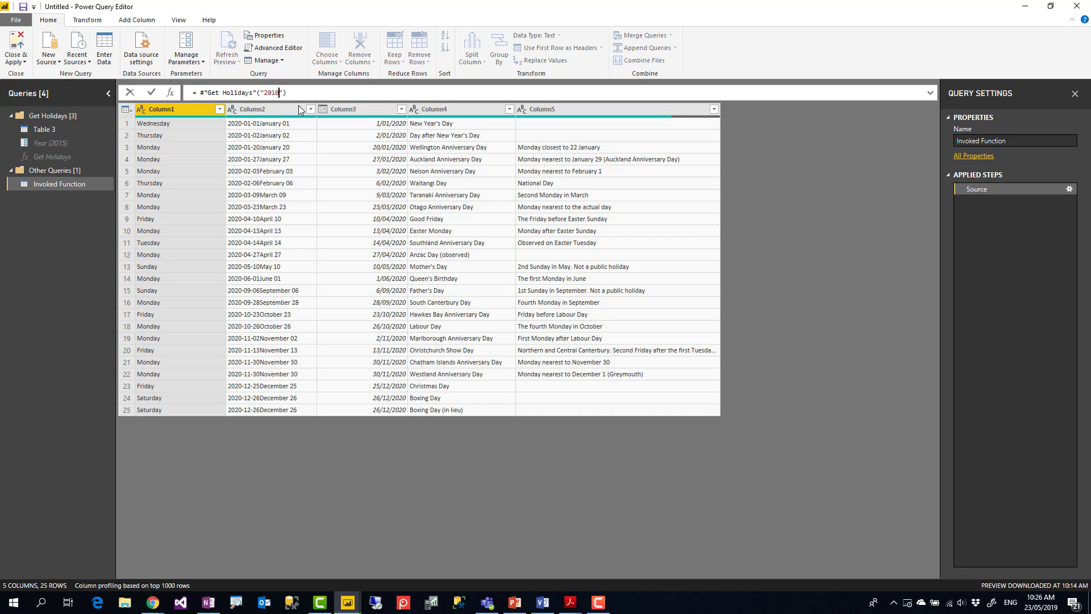
{"action": "key", "text": "Return"}
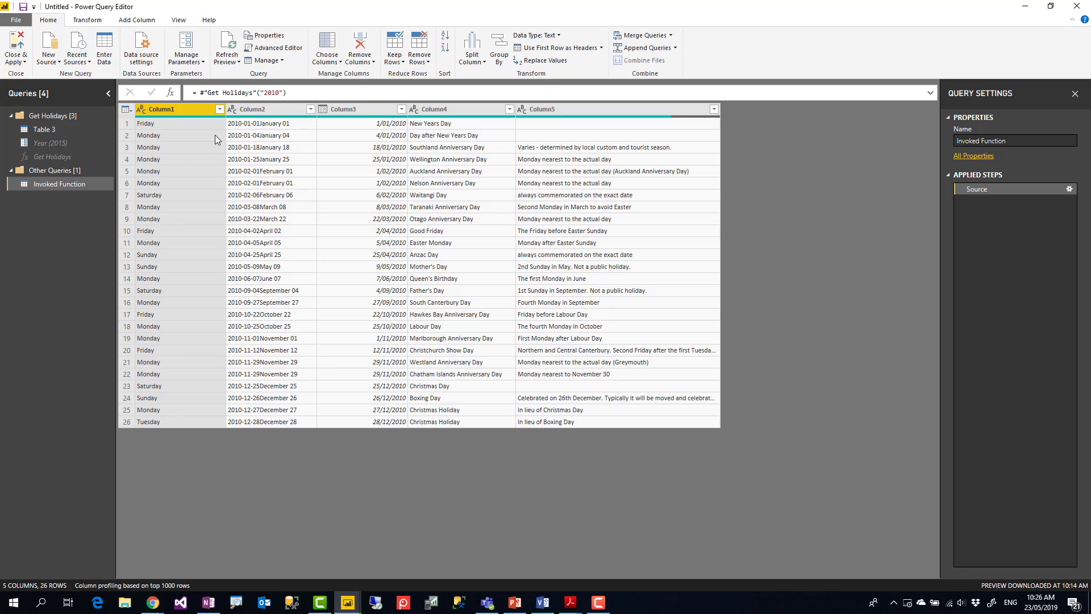
{"action": "left_click_drag", "start_coordinate": [265, 93], "coordinate": [278, 93]}
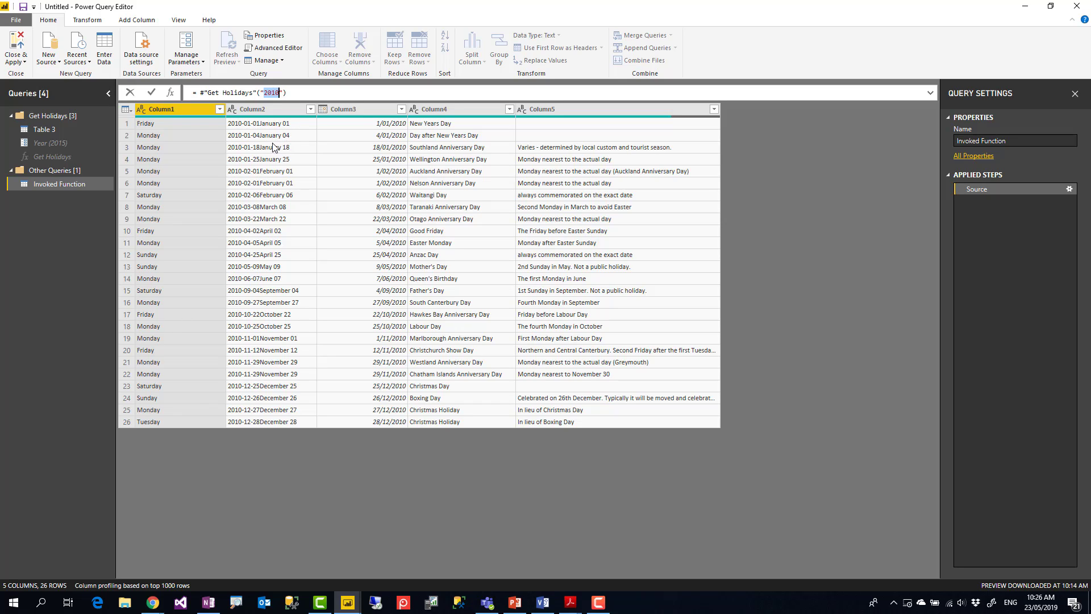
{"action": "left_click", "coordinate": [70, 238]}
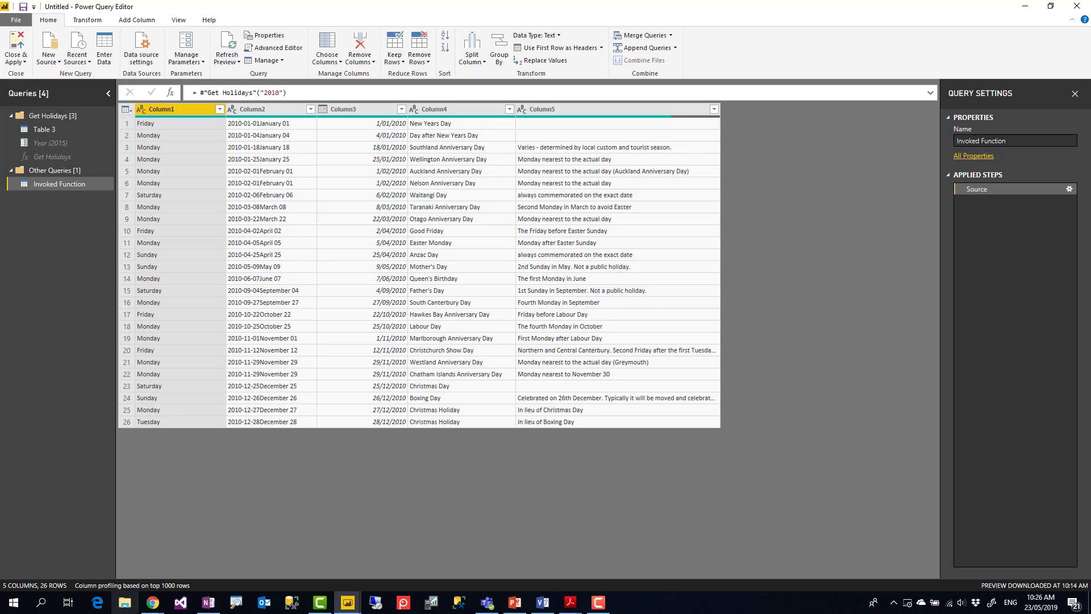
Step: Switch to the Office Holidays page in Chrome for a look, and return to Power Query Editor
{"action": "left_click", "coordinate": [153, 602]}
{"action": "left_click", "coordinate": [278, 567]}
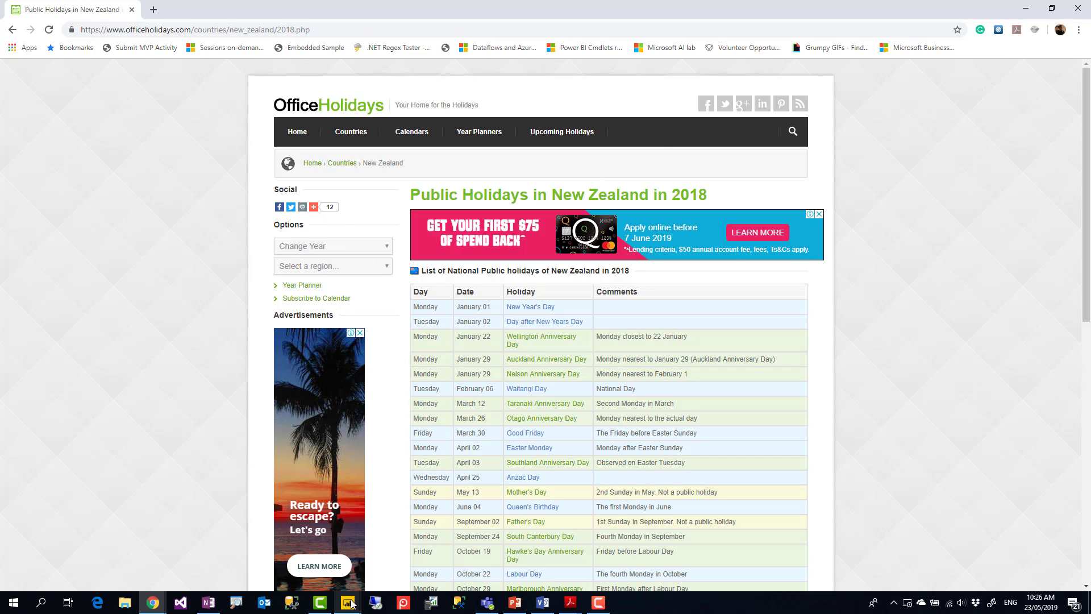
{"action": "mouse_move", "coordinate": [350, 603]}
{"action": "left_click", "coordinate": [393, 572]}
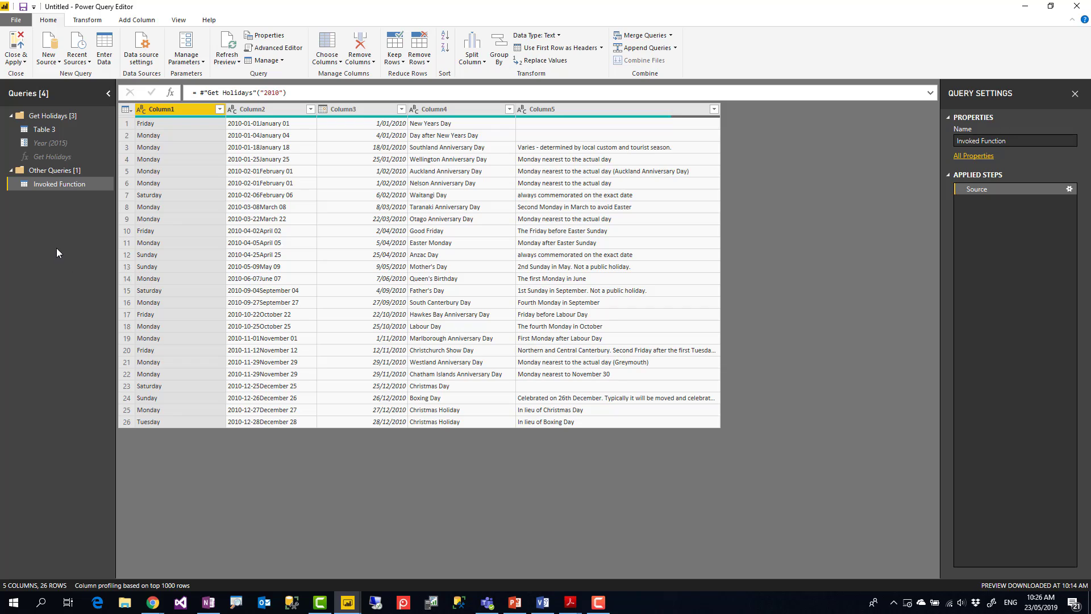
Step: Create a new blank query in the Other Queries group
{"action": "right_click", "coordinate": [48, 216]}
{"action": "mouse_move", "coordinate": [85, 240]}
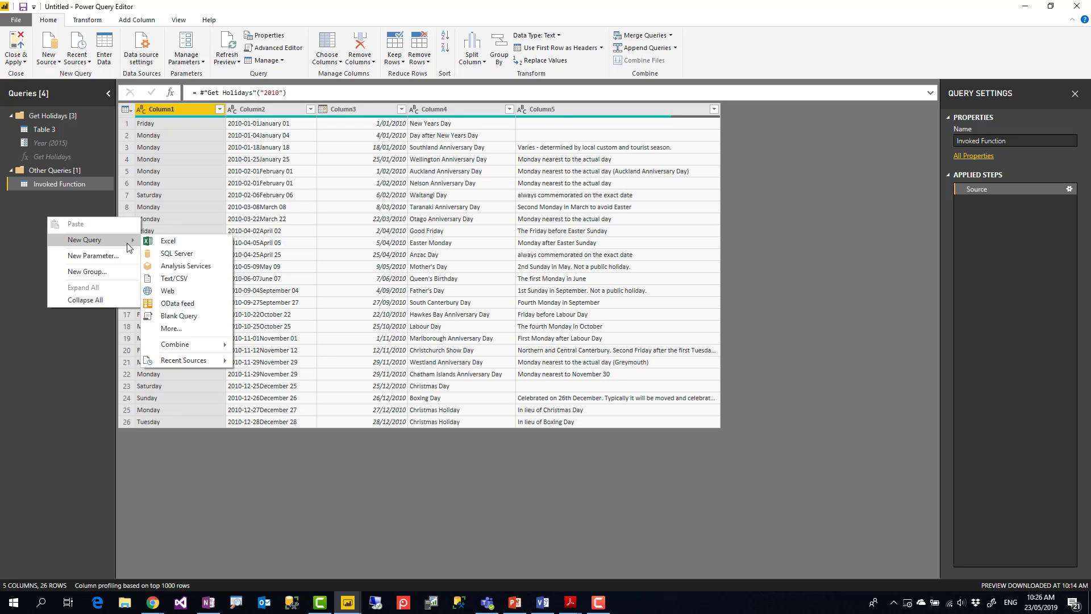
{"action": "left_click", "coordinate": [176, 319]}
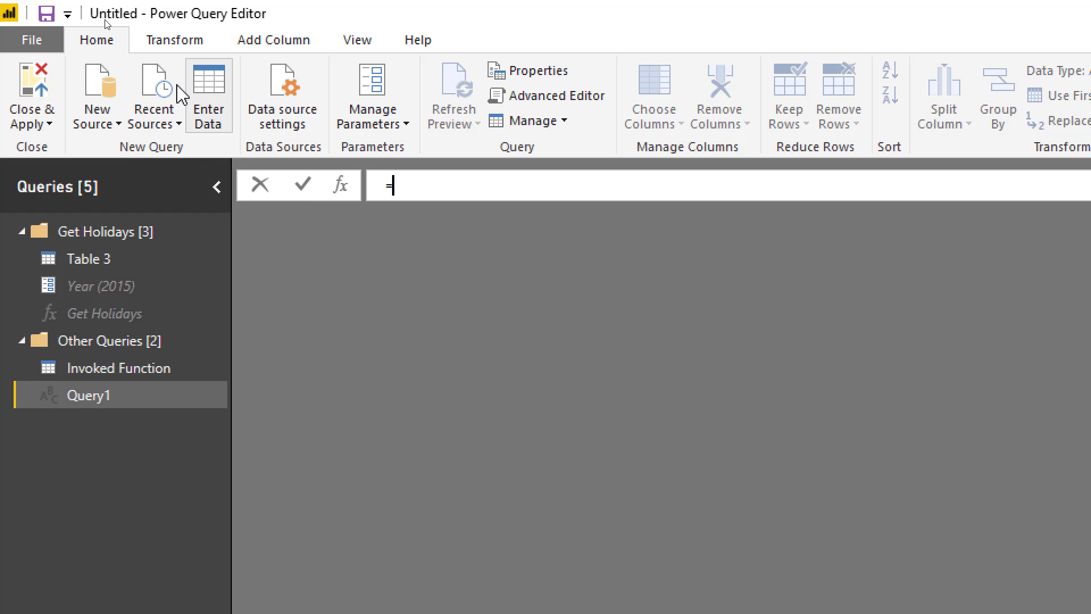
Step: Enter the formula ={2010..2020} in Query1 to generate a list of years
{"action": "left_click", "coordinate": [355, 40]}
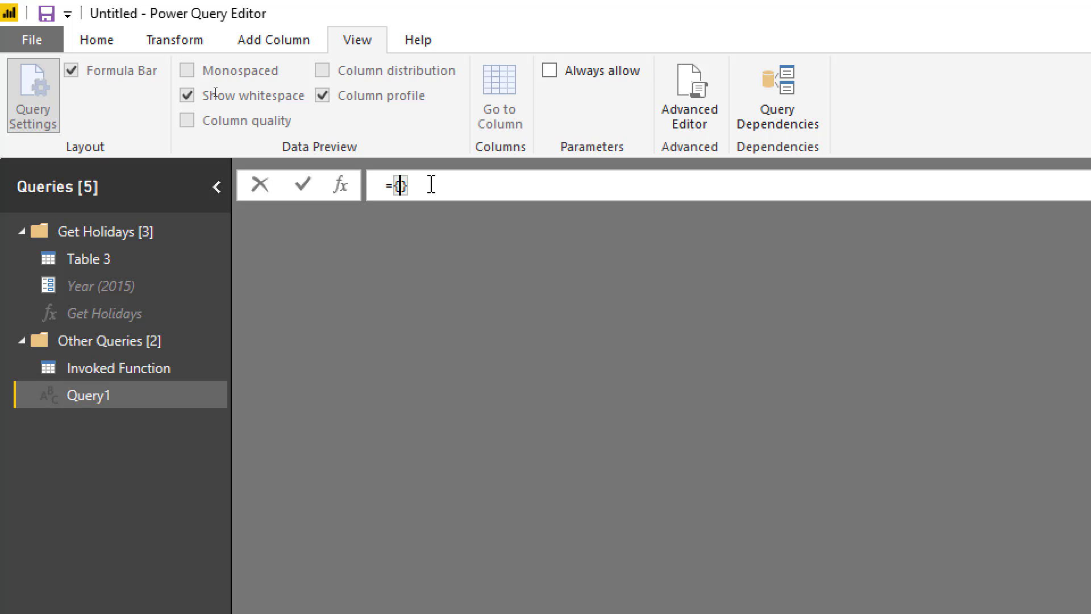
{"action": "type", "text": "2010..2020"}
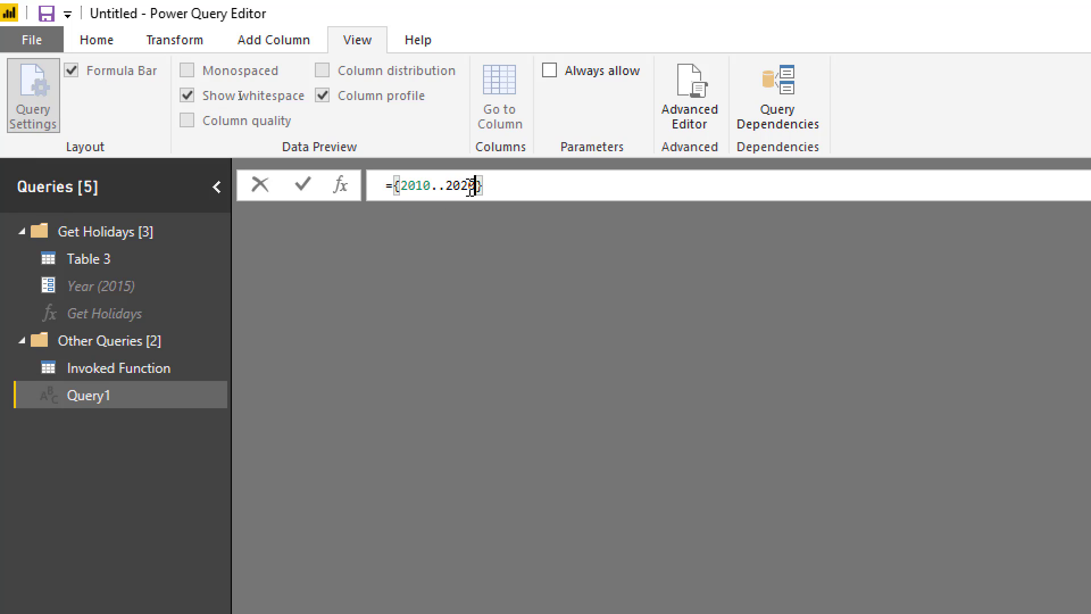
{"action": "key", "text": "Return"}
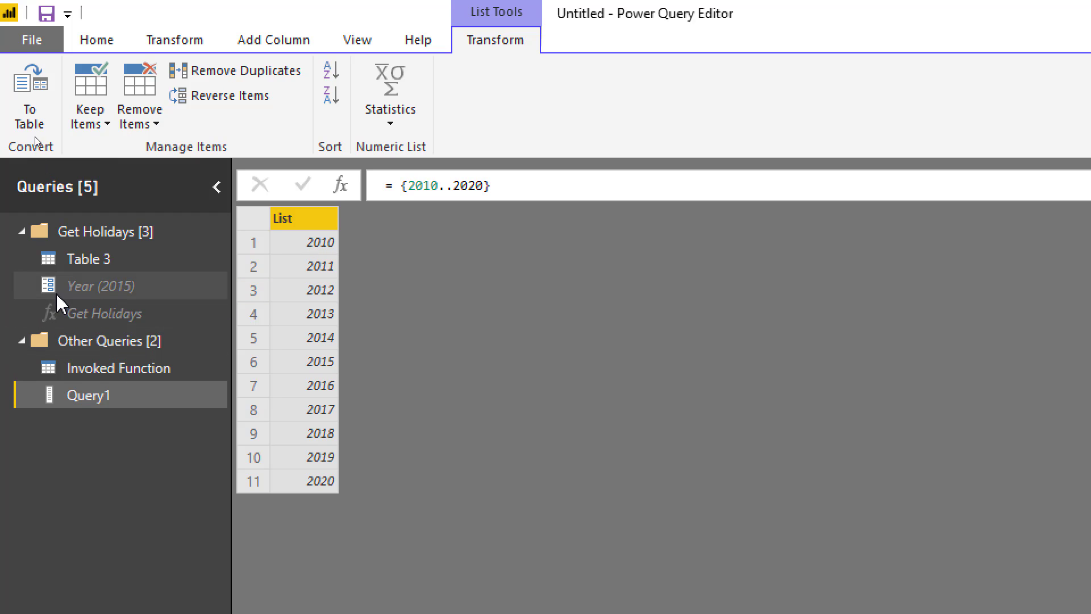
Step: Delete the Invoked Function query from the Other Queries group
{"action": "left_click", "coordinate": [125, 368]}
{"action": "right_click", "coordinate": [124, 367]}
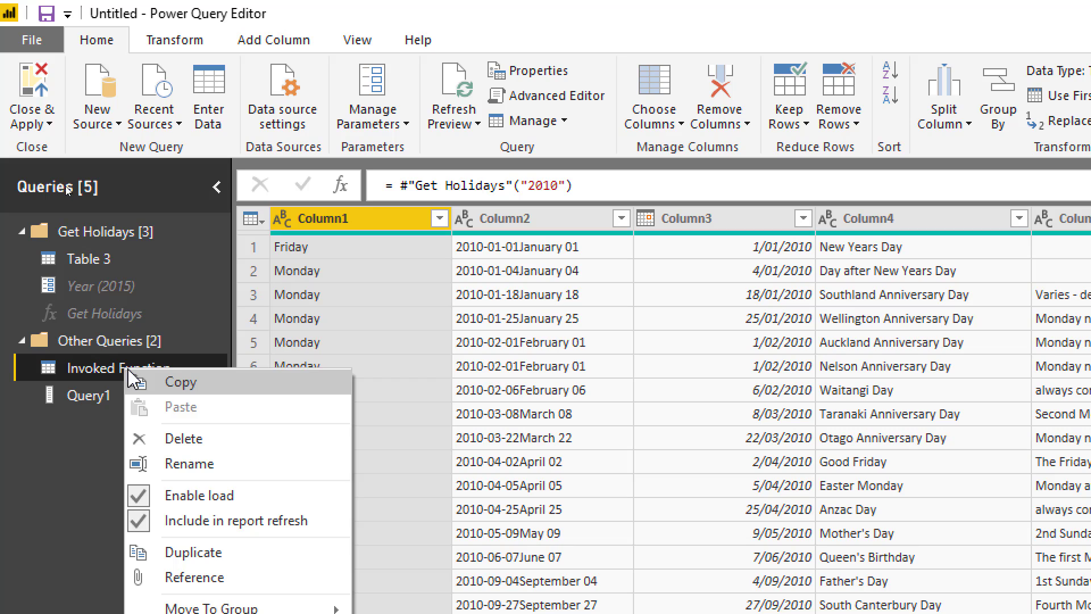
{"action": "left_click", "coordinate": [177, 446]}
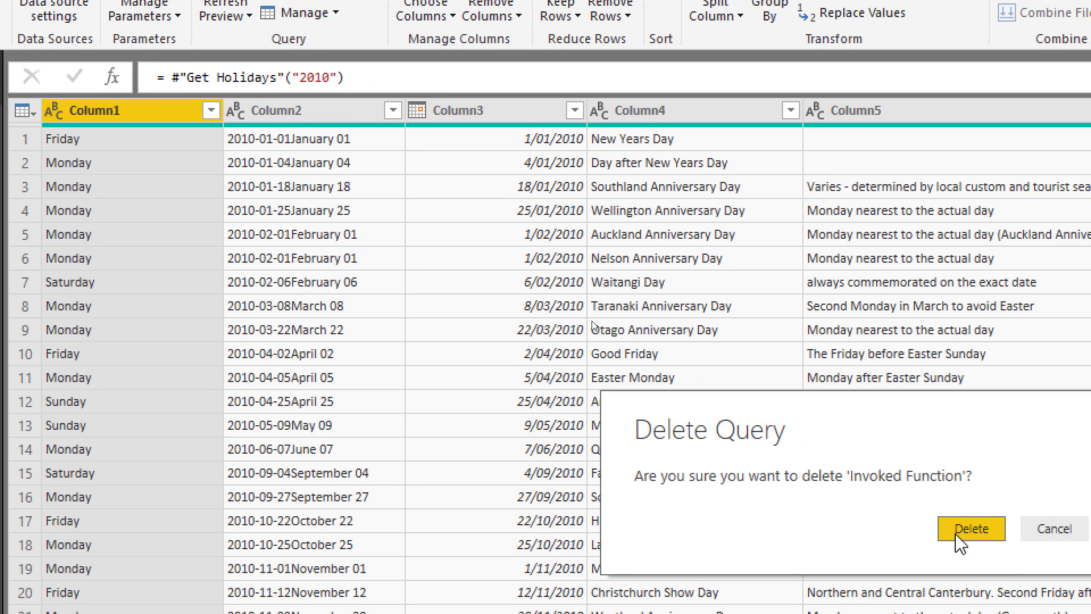
{"action": "left_click", "coordinate": [976, 537]}
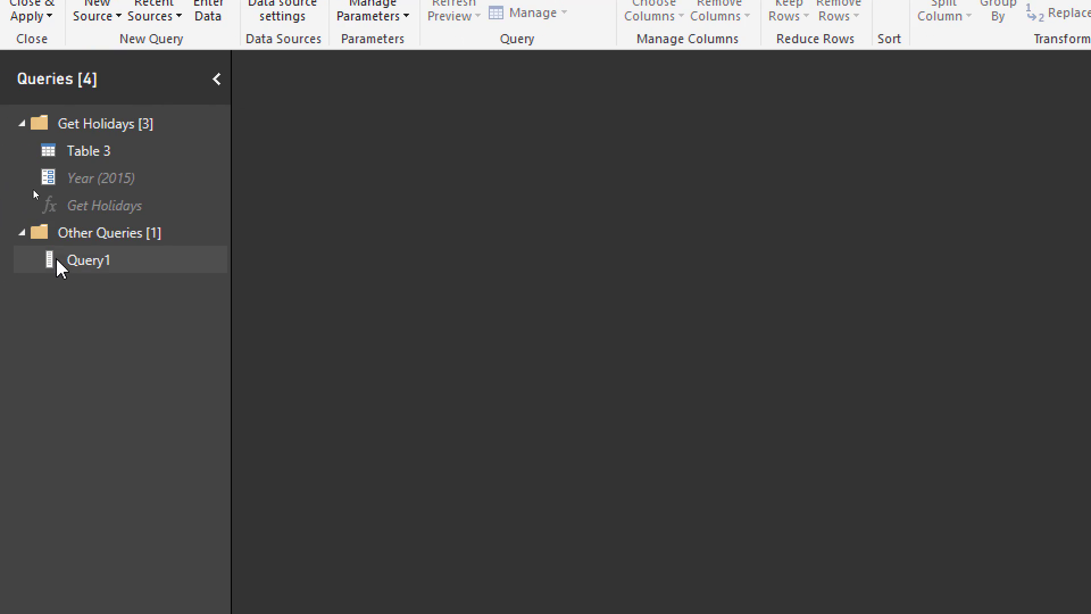
Step: Convert the Query1 year list to a table with no delimiter and set Column1's data type to Text
{"action": "left_click", "coordinate": [89, 262]}
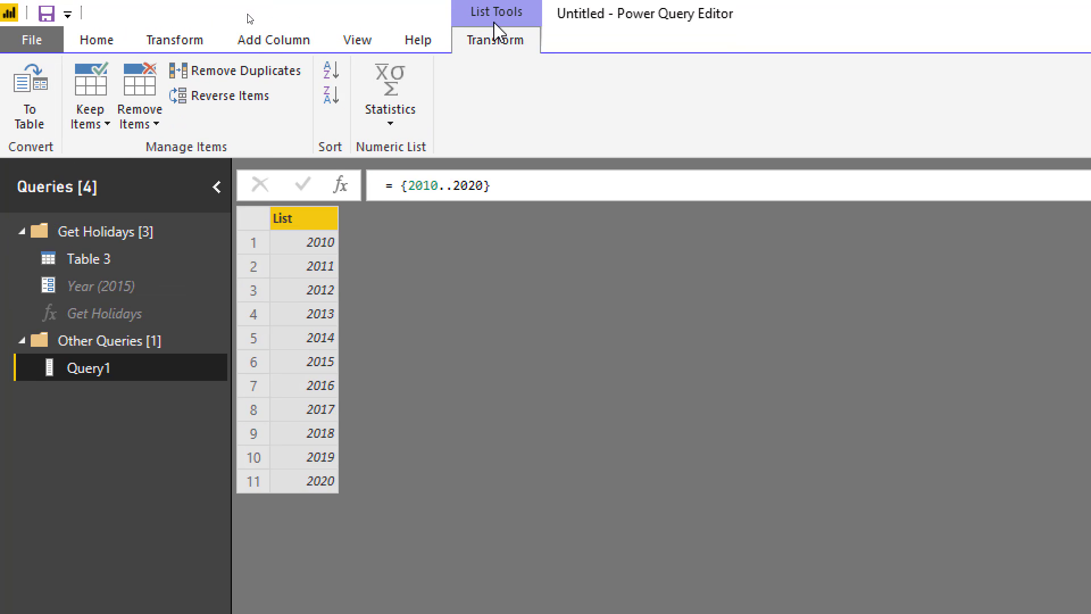
{"action": "left_click", "coordinate": [29, 109]}
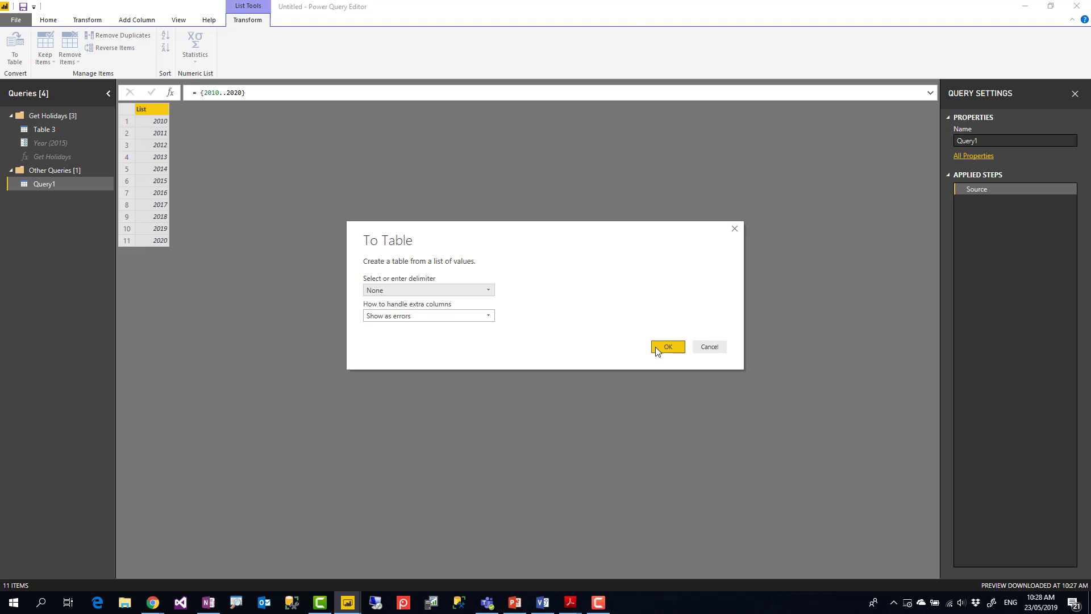
{"action": "left_click", "coordinate": [658, 349]}
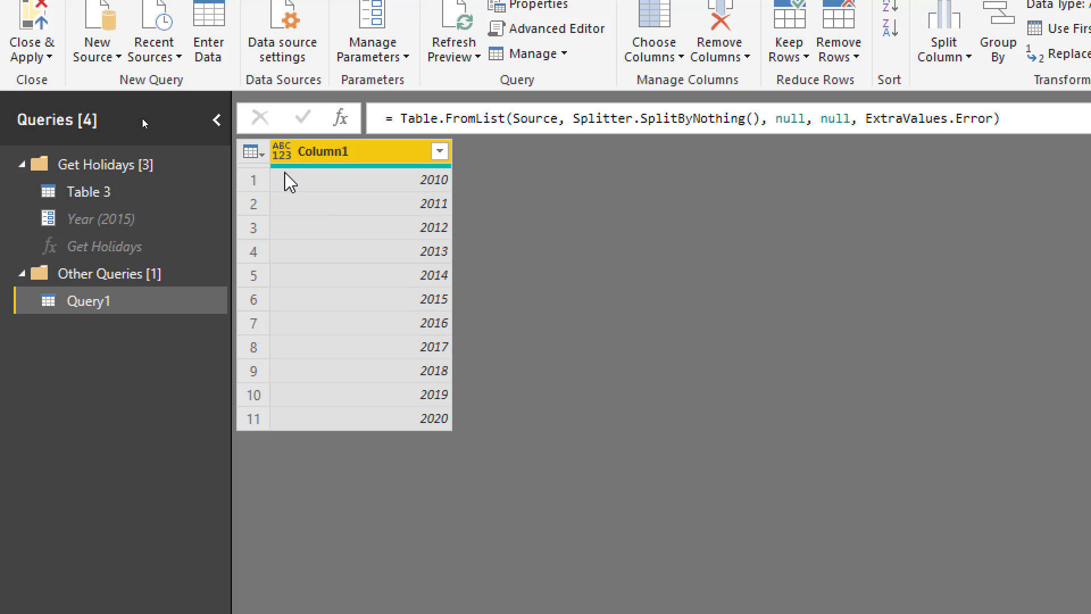
{"action": "left_click", "coordinate": [281, 151]}
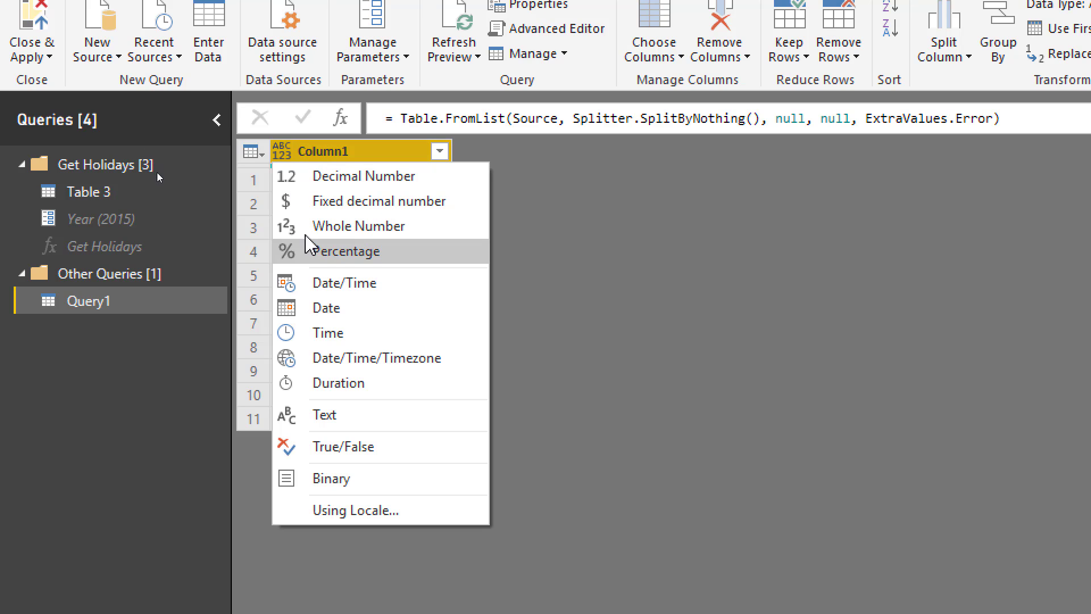
{"action": "left_click", "coordinate": [341, 415]}
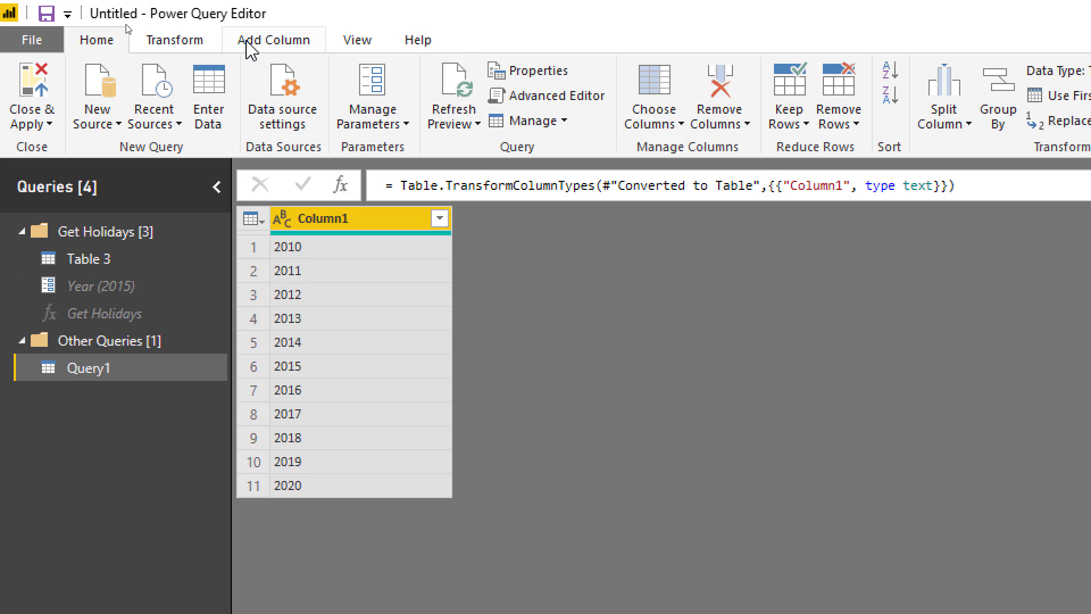
Step: Set up a custom function column on Query1 that calls Get Holidays with Column1 as the Year
{"action": "left_click", "coordinate": [266, 49]}
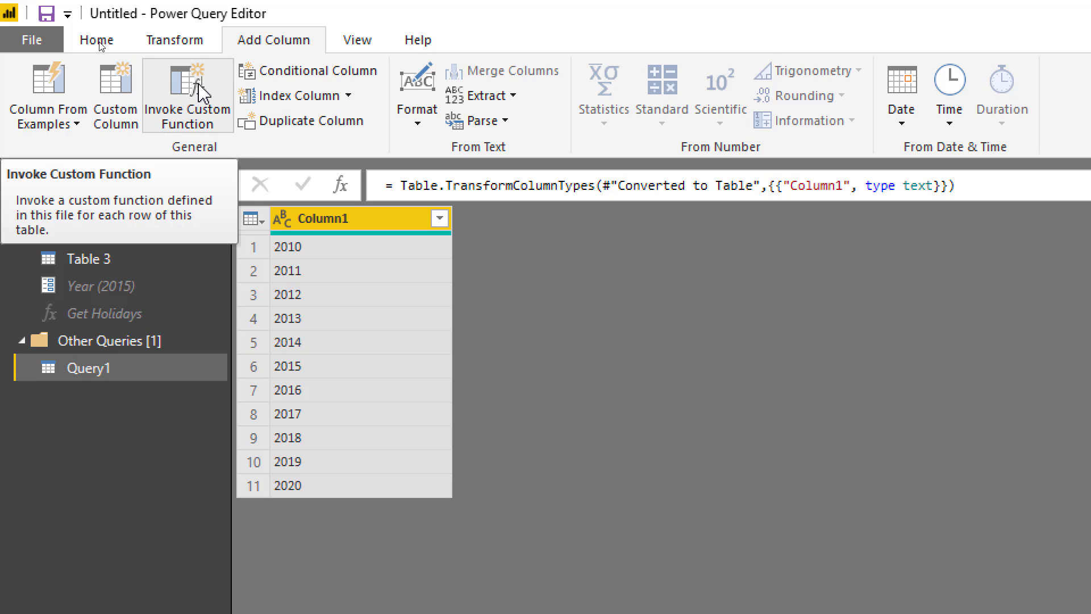
{"action": "left_click", "coordinate": [199, 85]}
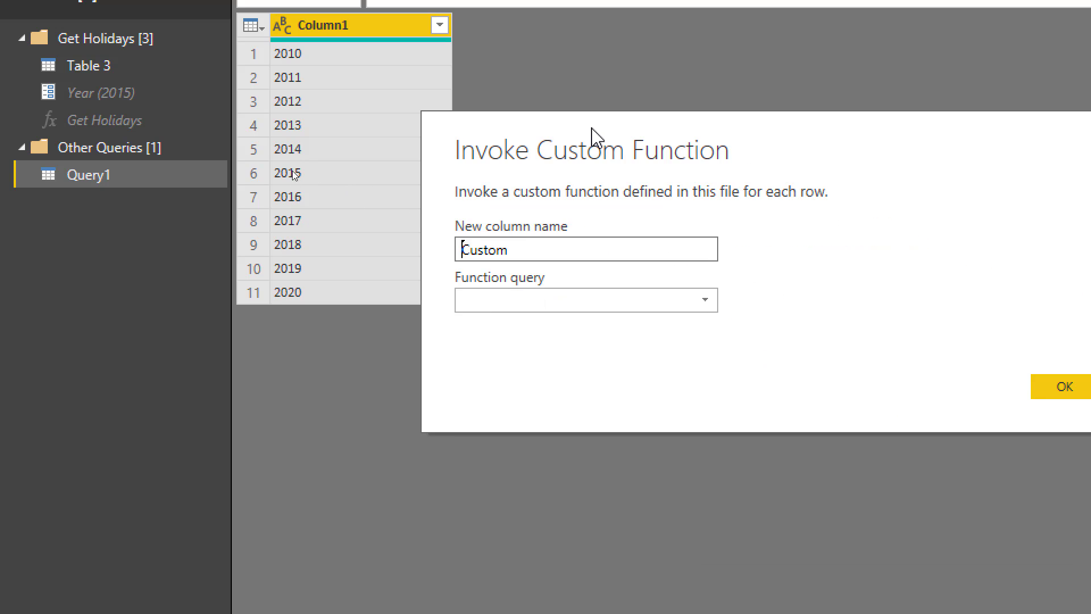
{"action": "left_click", "coordinate": [534, 302]}
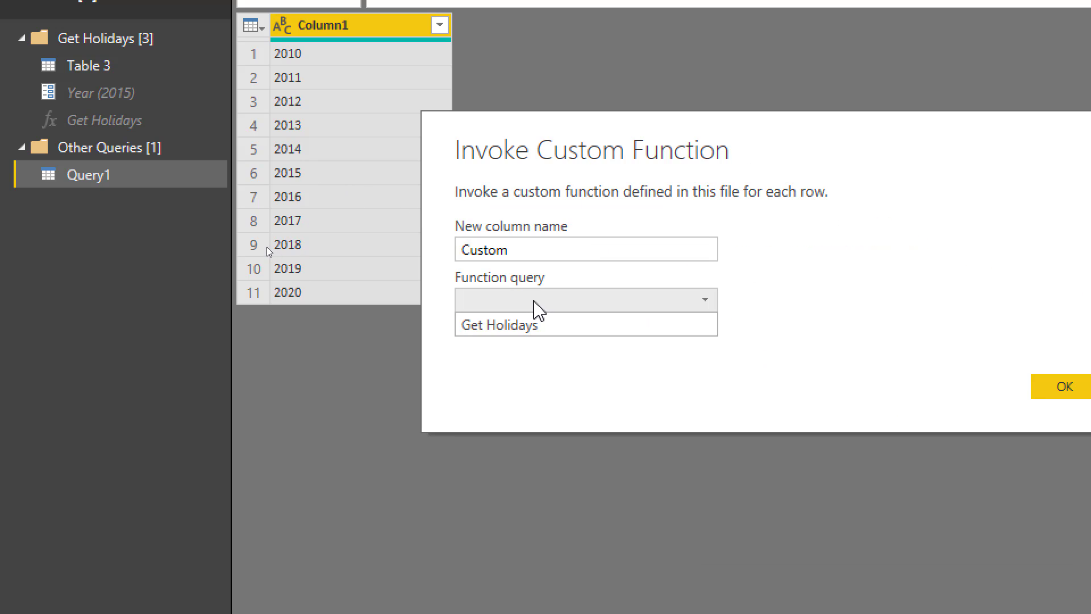
{"action": "left_click", "coordinate": [533, 324]}
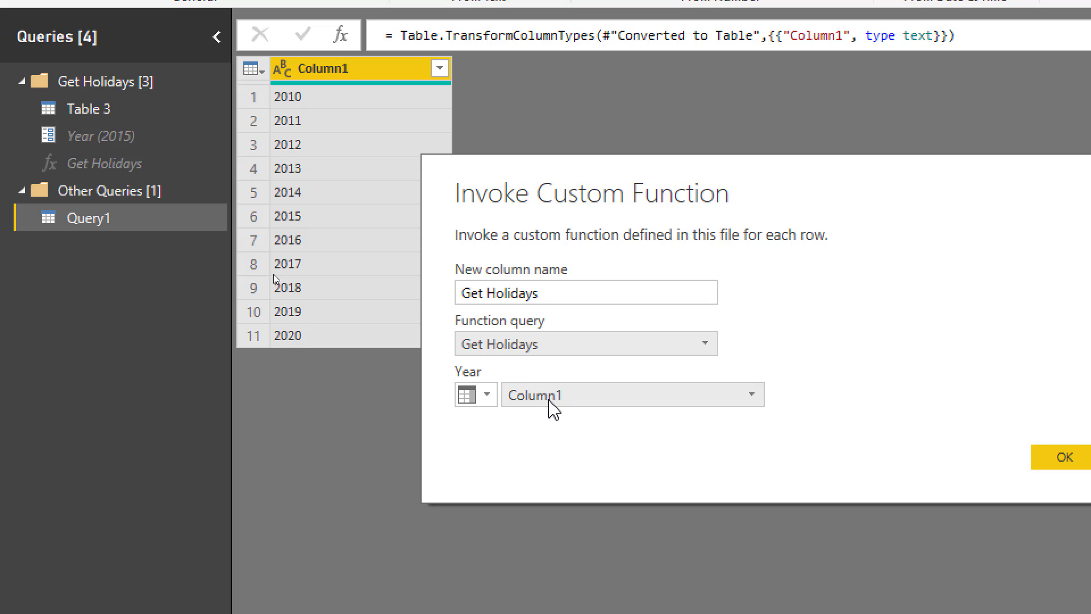
{"action": "left_click", "coordinate": [486, 395]}
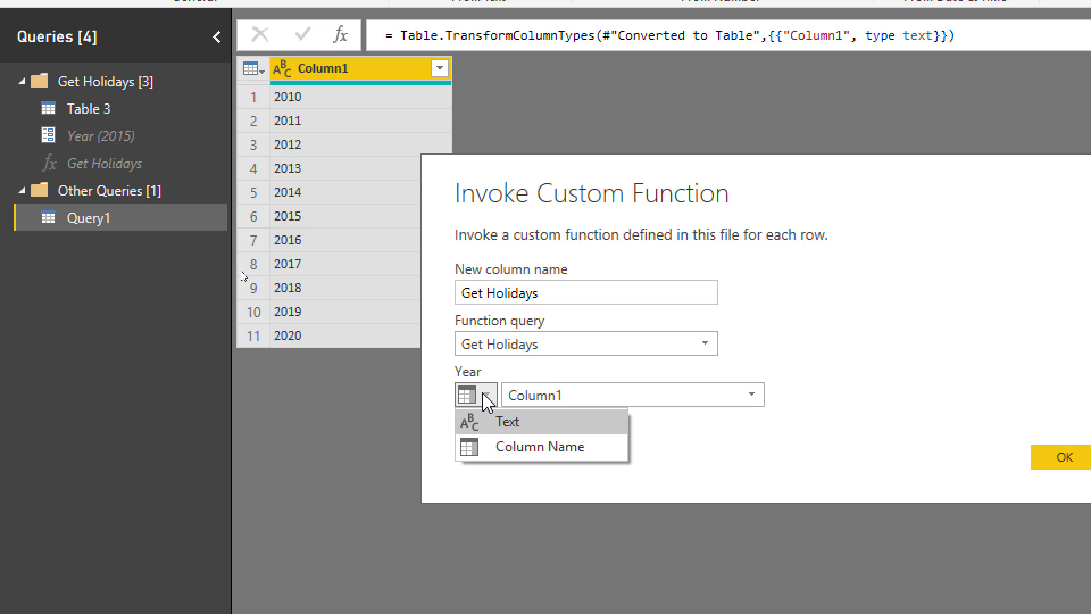
{"action": "left_click", "coordinate": [840, 418]}
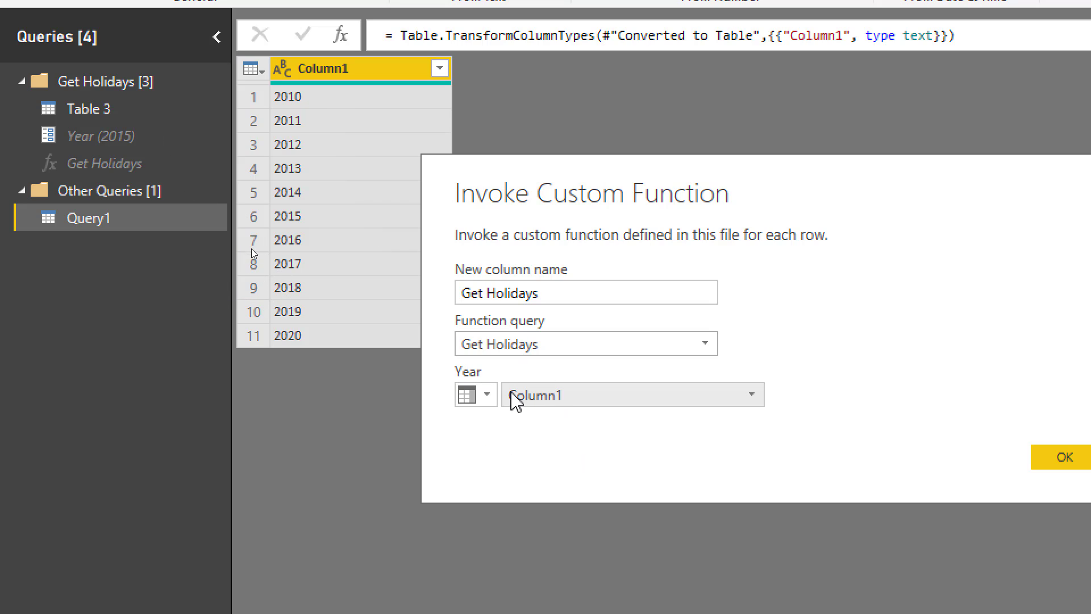
Step: Name the new function column Holidays and add it to the table
{"action": "left_click", "coordinate": [536, 297]}
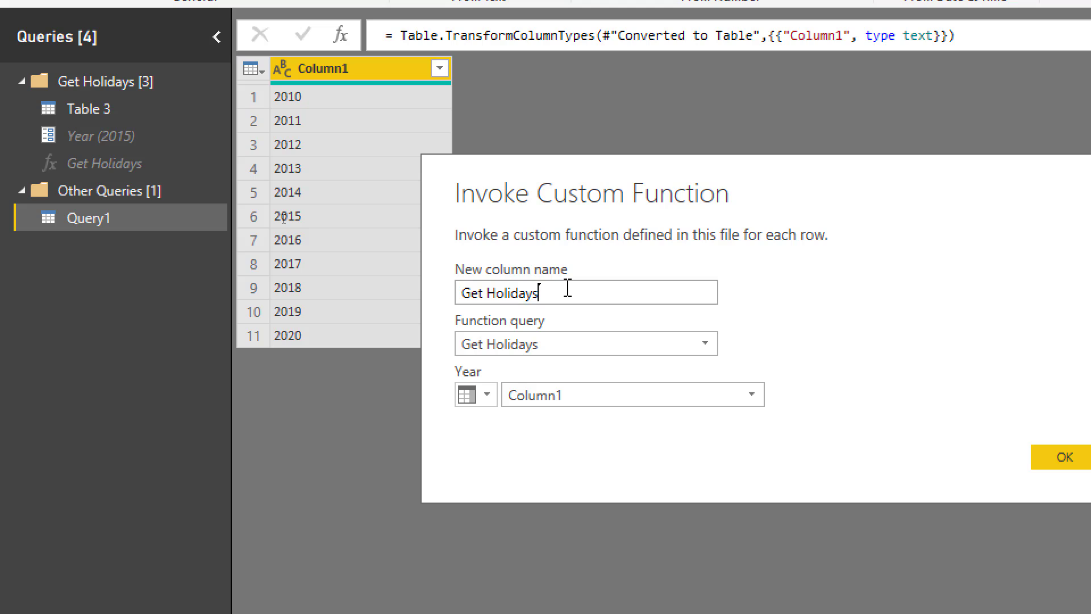
{"action": "key", "text": "Delete"}
{"action": "key", "text": "Delete"}
{"action": "key", "text": "Delete"}
{"action": "key", "text": "Delete"}
{"action": "key", "text": "Delete"}
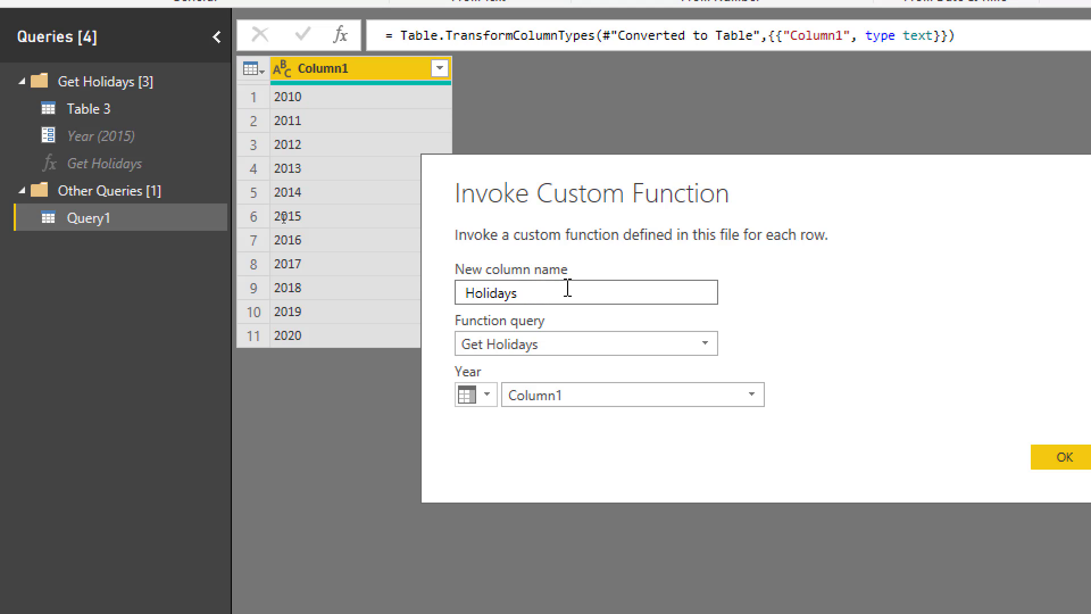
{"action": "type", "text": "H"}
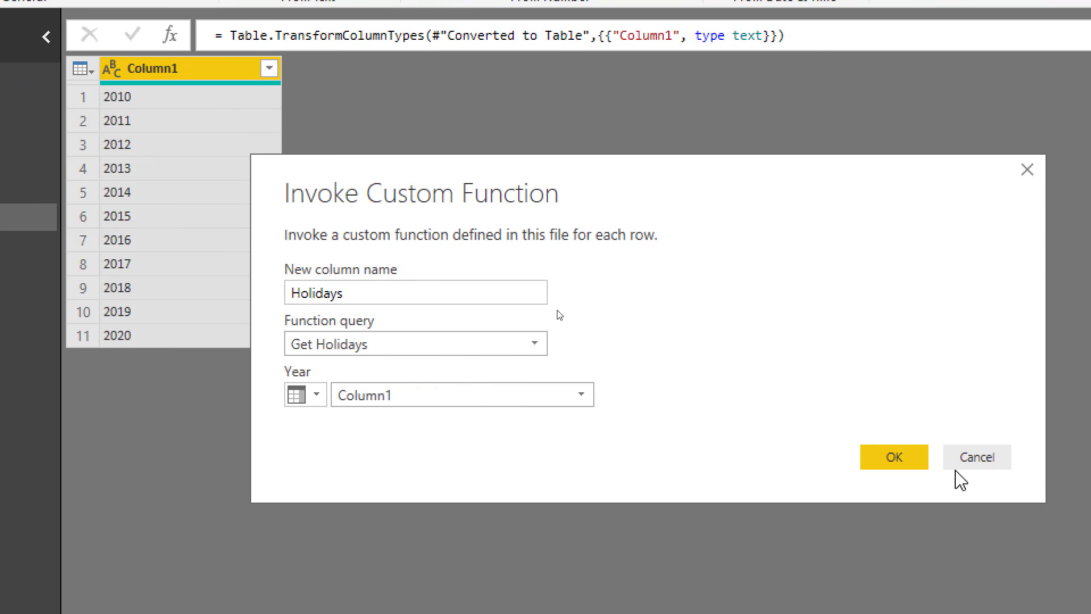
{"action": "left_click", "coordinate": [896, 458]}
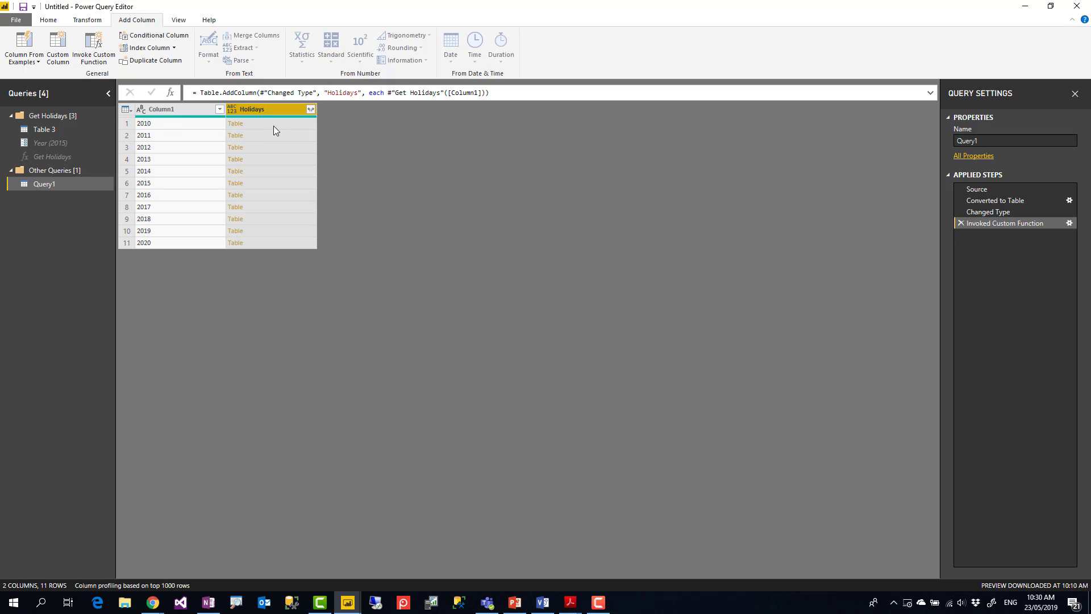
Step: Preview the nested Holidays tables for 2010, 2014, 2017 and 2020 in an enlarged preview area
{"action": "left_click", "coordinate": [264, 123]}
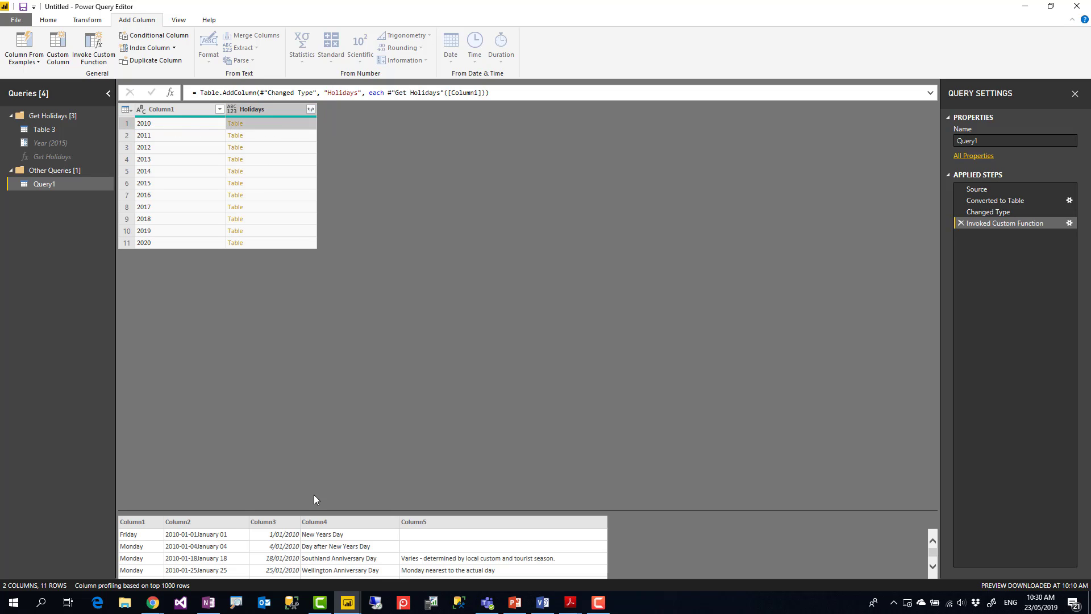
{"action": "left_click_drag", "start_coordinate": [302, 510], "coordinate": [289, 284]}
{"action": "left_click", "coordinate": [262, 169]}
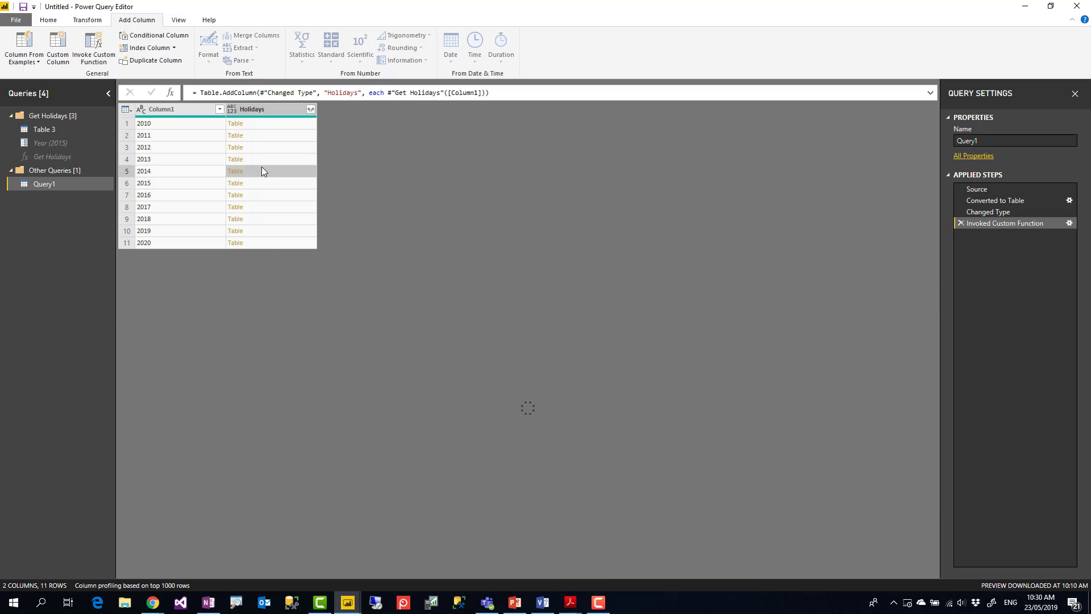
{"action": "left_click", "coordinate": [261, 210]}
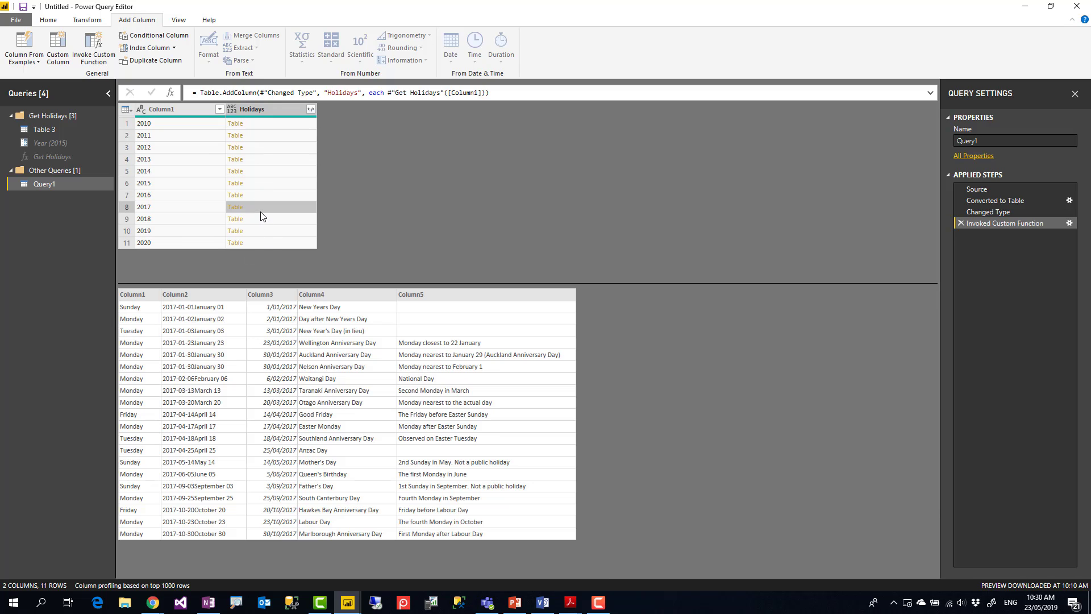
{"action": "left_click", "coordinate": [270, 243]}
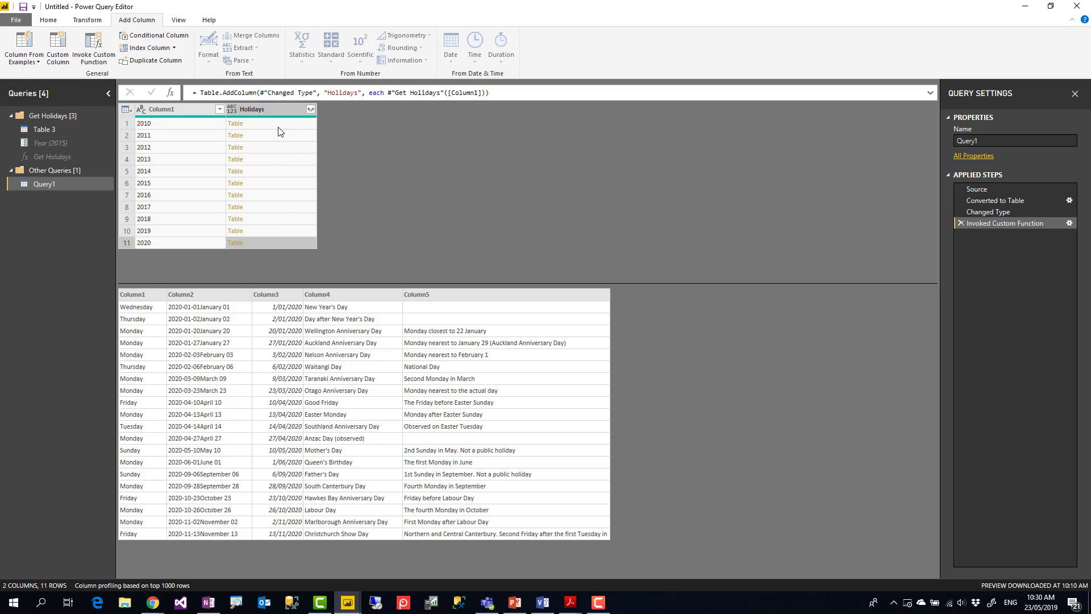
Step: Remove the year column Column1 from Query1
{"action": "left_click", "coordinate": [191, 107]}
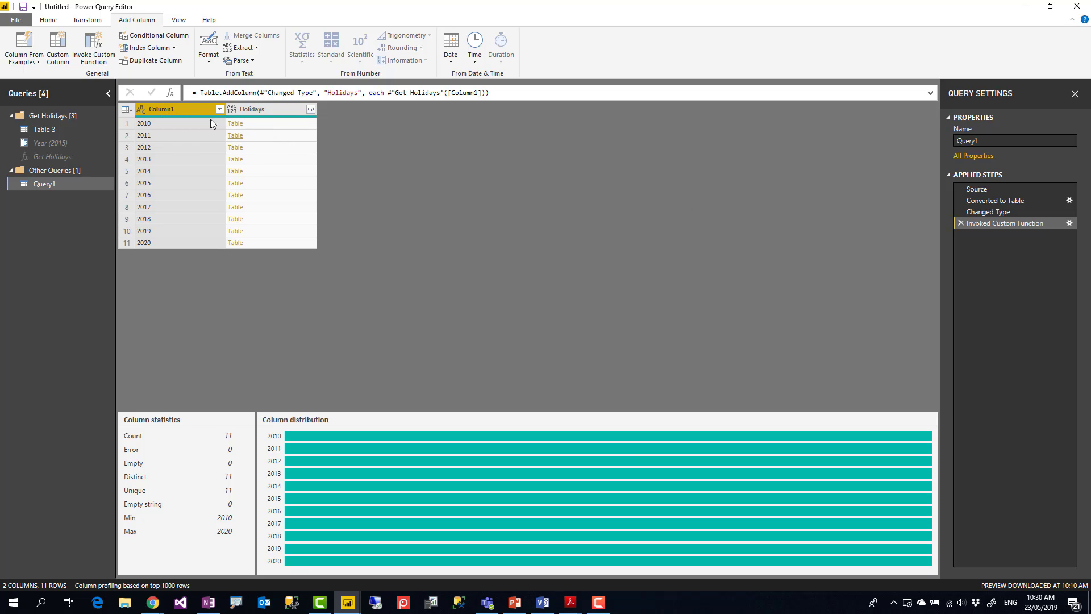
{"action": "right_click", "coordinate": [182, 111]}
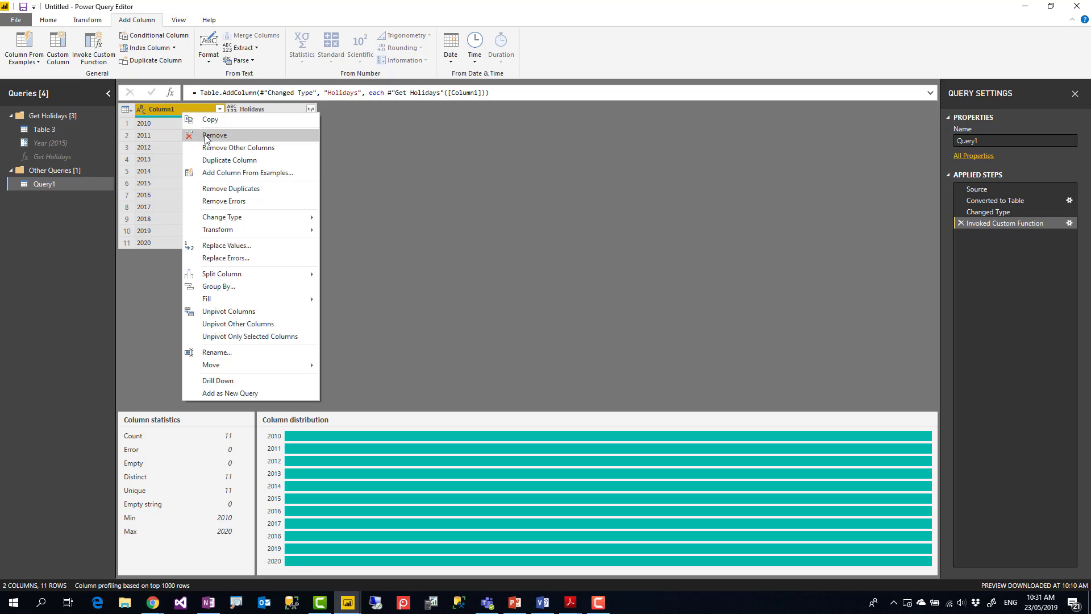
{"action": "left_click", "coordinate": [206, 135]}
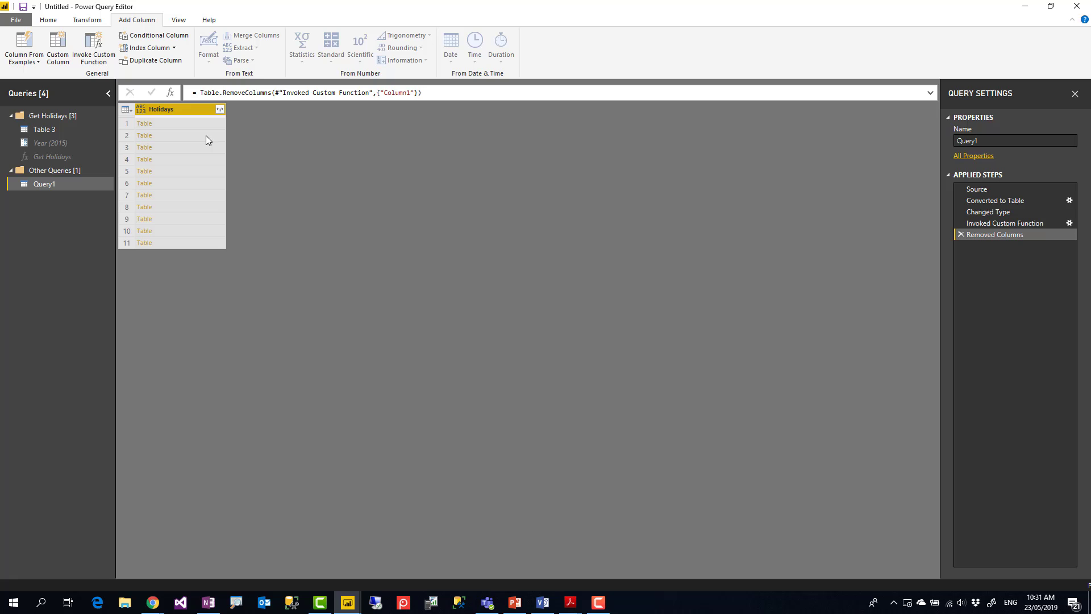
Step: Expand Column1 to Column5 of the Holidays tables without the original column name as prefix, and look through the rows
{"action": "left_click", "coordinate": [219, 110]}
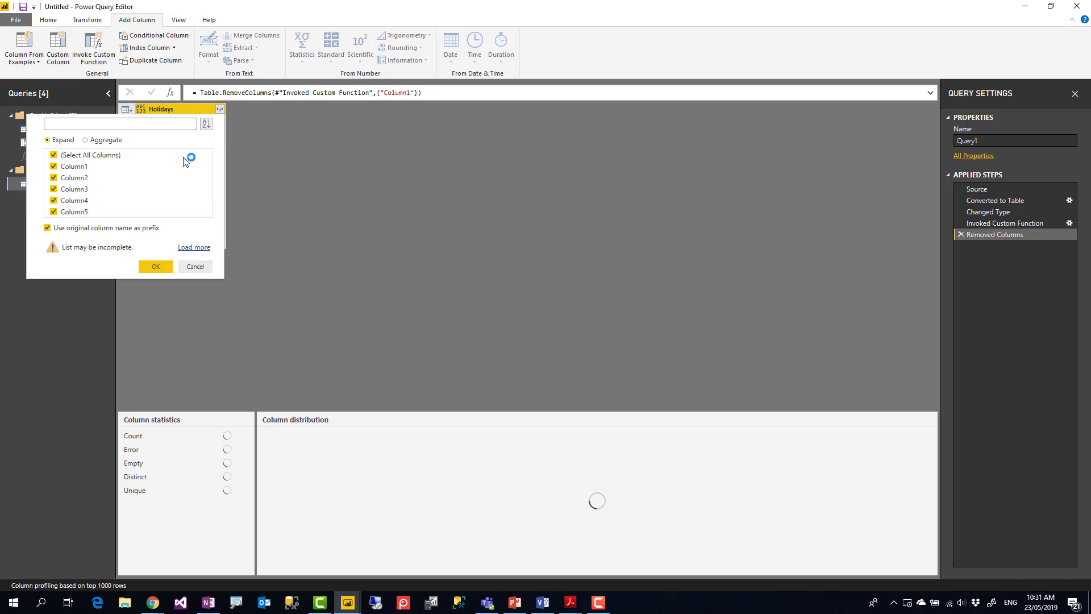
{"action": "left_click", "coordinate": [127, 228]}
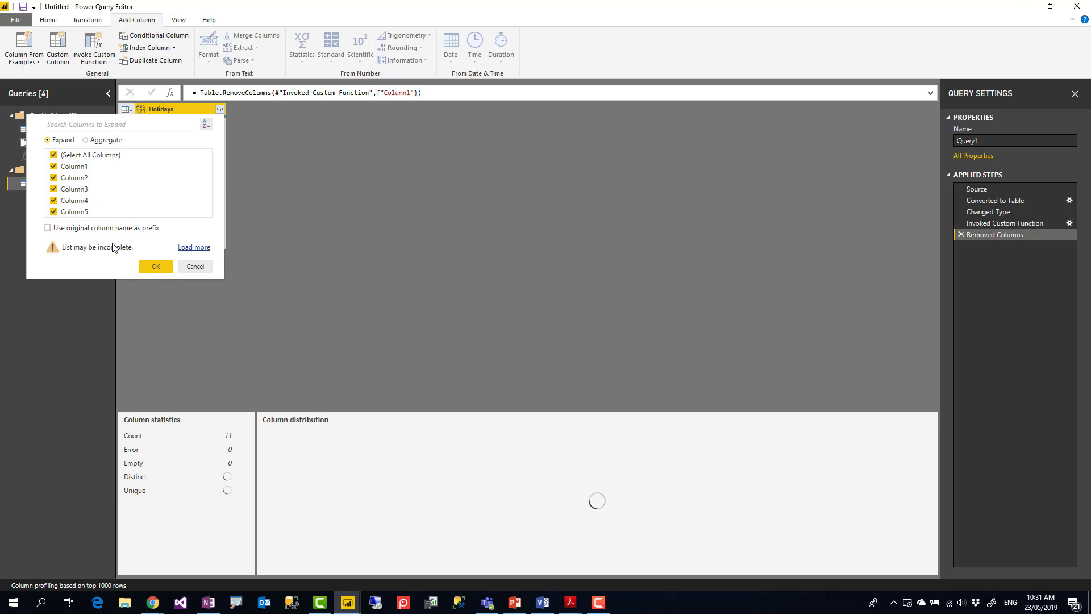
{"action": "left_click", "coordinate": [150, 267]}
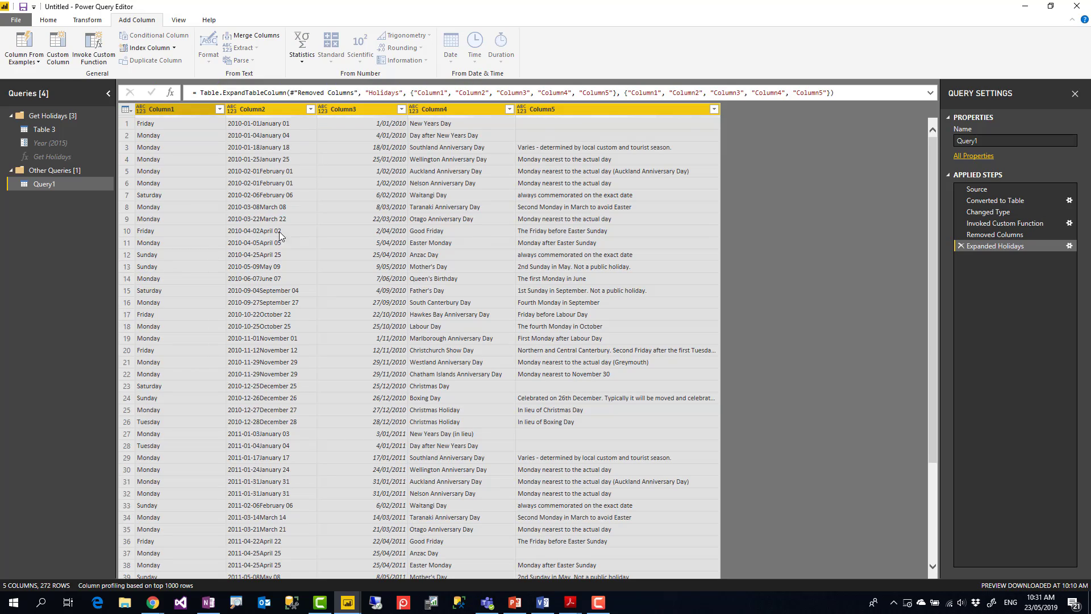
{"action": "scroll", "coordinate": [322, 172], "scroll_direction": "down", "scroll_amount": 20}
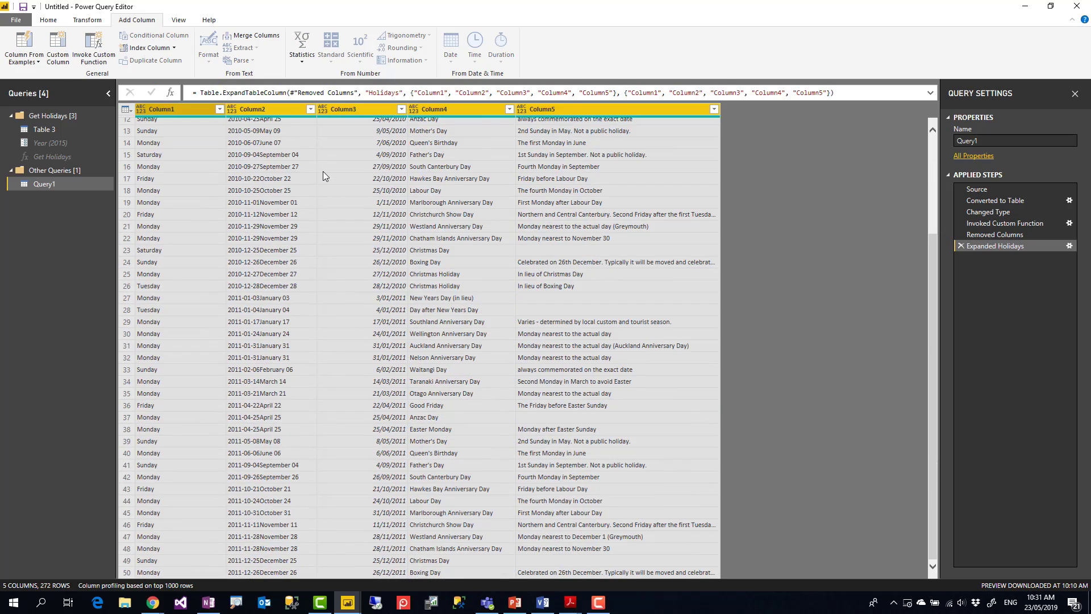
{"action": "scroll", "coordinate": [323, 171], "scroll_direction": "down", "scroll_amount": 20}
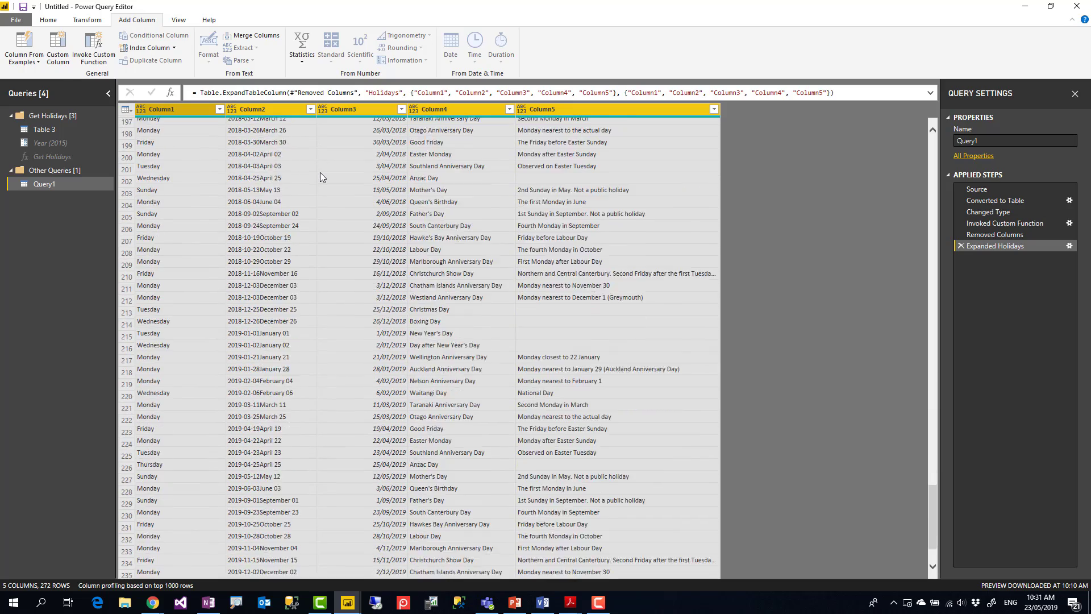
{"action": "scroll", "coordinate": [317, 187], "scroll_direction": "up", "scroll_amount": 20}
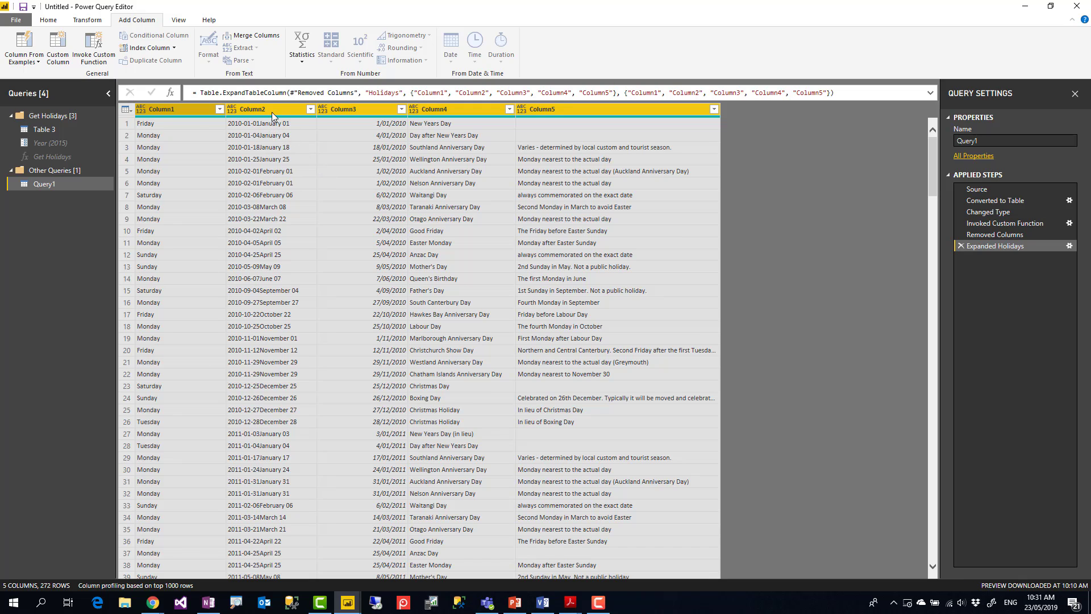
Step: Remove Column1 and Column2 from the expanded holidays table in Query1
{"action": "left_click", "coordinate": [243, 114]}
{"action": "left_click", "coordinate": [191, 110], "text": "ctrl"}
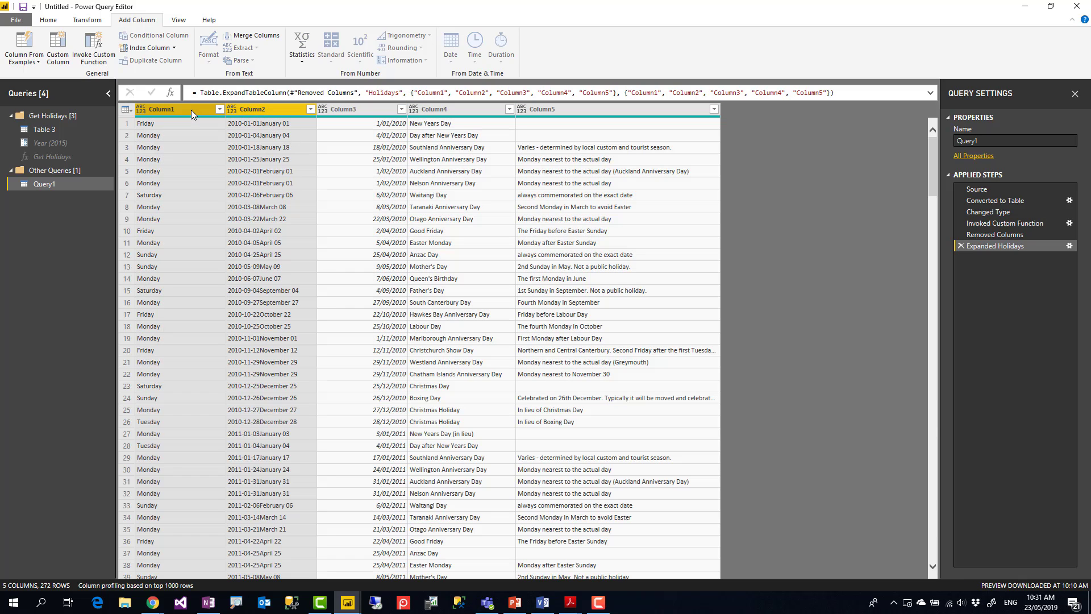
{"action": "right_click", "coordinate": [191, 110]}
{"action": "left_click", "coordinate": [217, 131]}
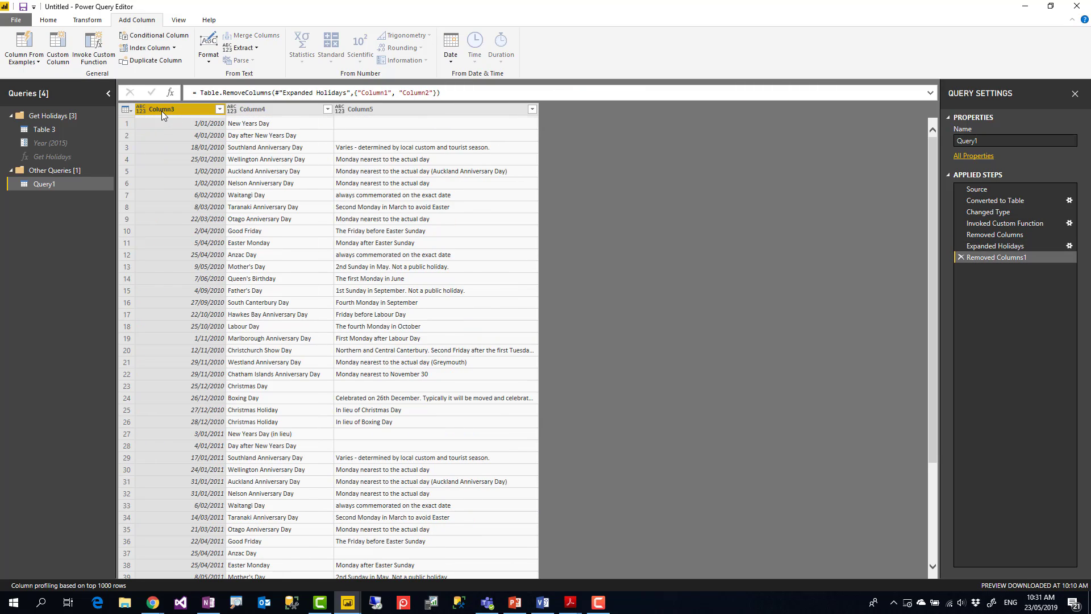
Step: Rename Column3 as Date and set its data type to Date
{"action": "double_click", "coordinate": [160, 109]}
{"action": "type", "text": "Date"}
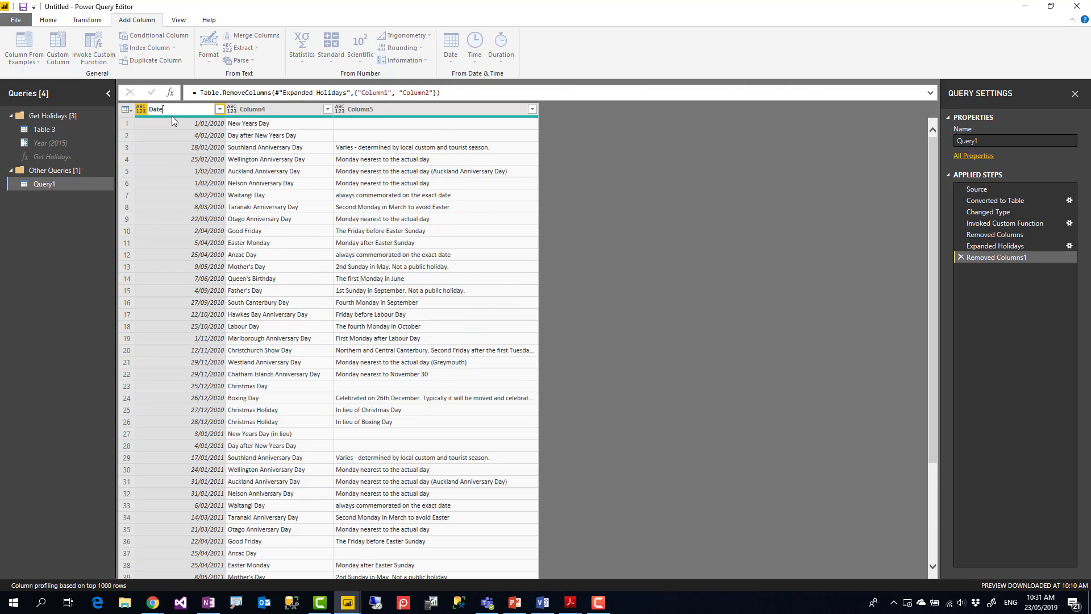
{"action": "key", "text": "Return"}
{"action": "left_click", "coordinate": [142, 109]}
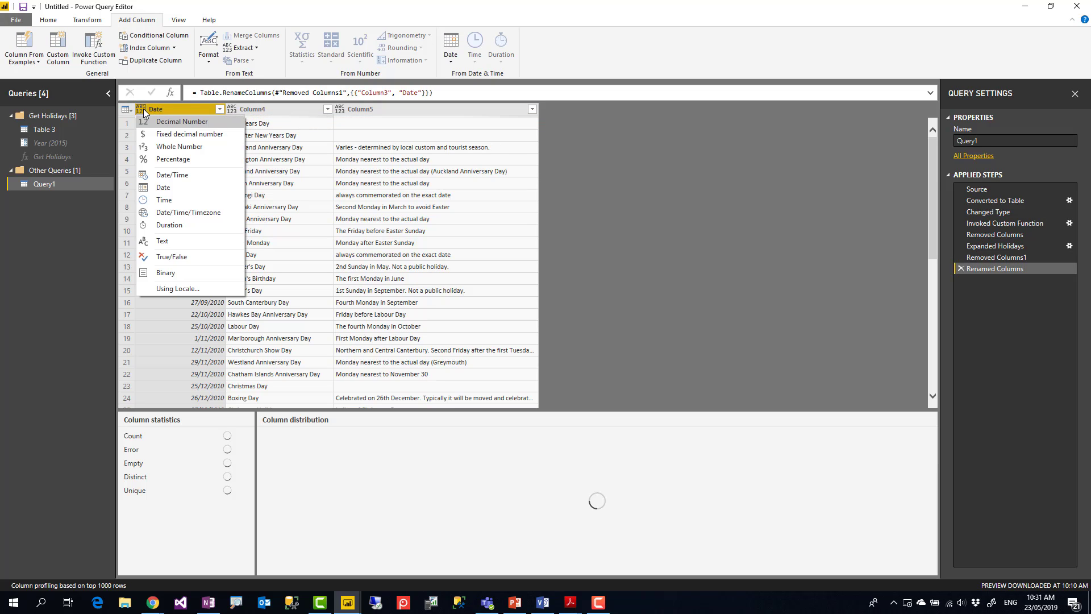
{"action": "left_click", "coordinate": [170, 187]}
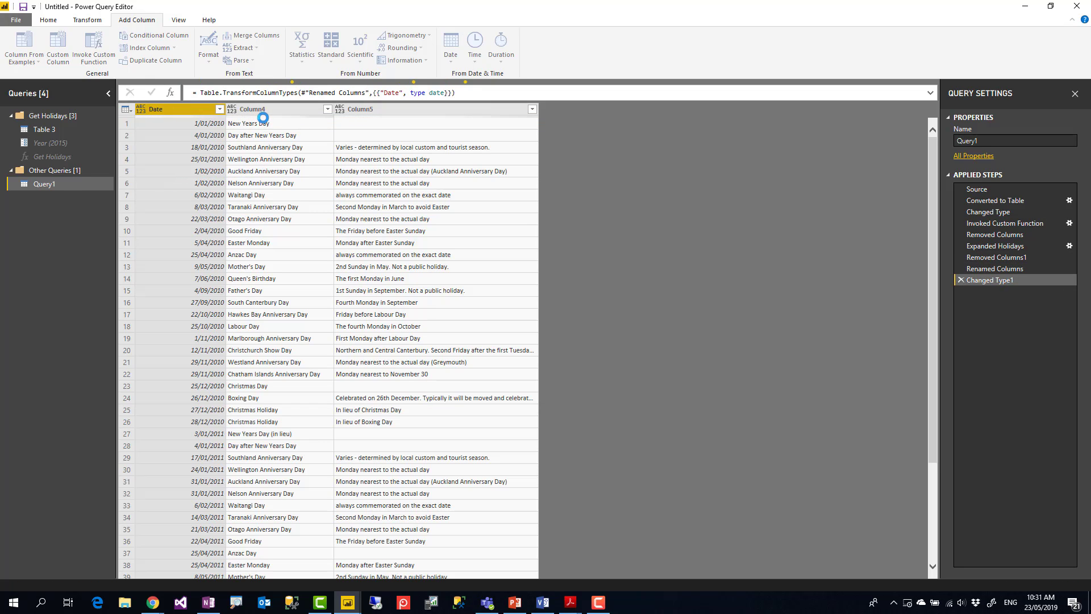
Step: Rename Column4 as Public Holidays and Column5 as Comments, and look through the rows to the end of the table
{"action": "double_click", "coordinate": [256, 110]}
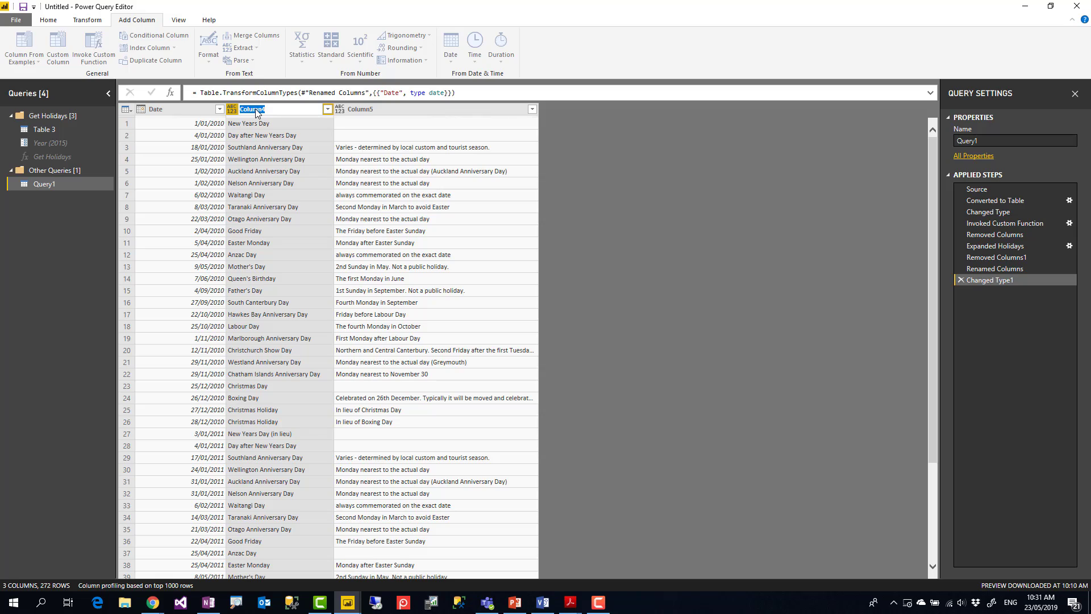
{"action": "type", "text": "Public Holidays"}
{"action": "key", "text": "Return"}
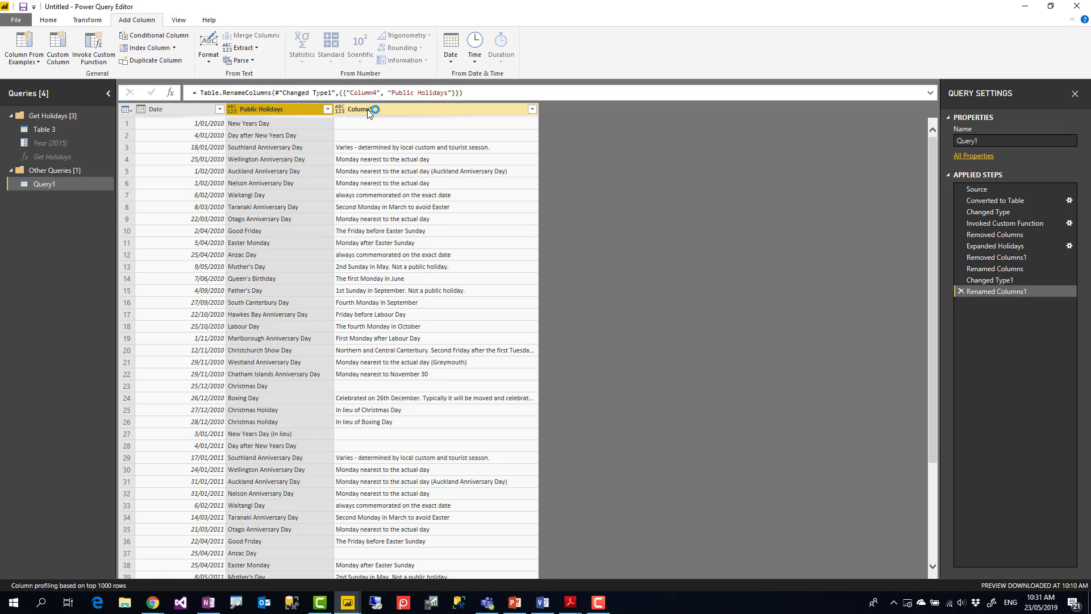
{"action": "left_click", "coordinate": [368, 111]}
{"action": "double_click", "coordinate": [368, 109]}
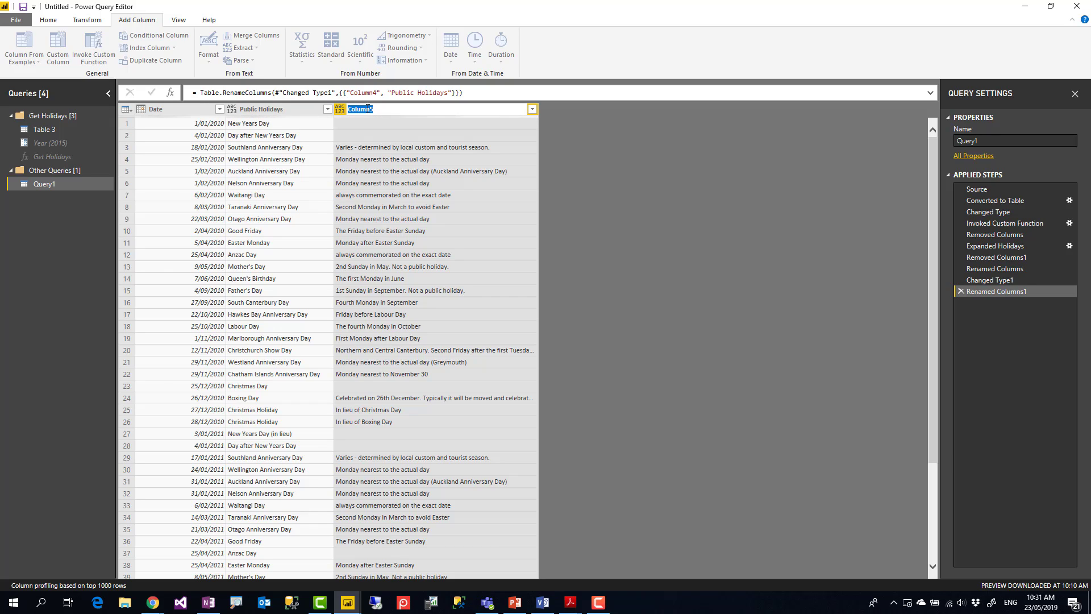
{"action": "type", "text": "Comments"}
{"action": "key", "text": "Return"}
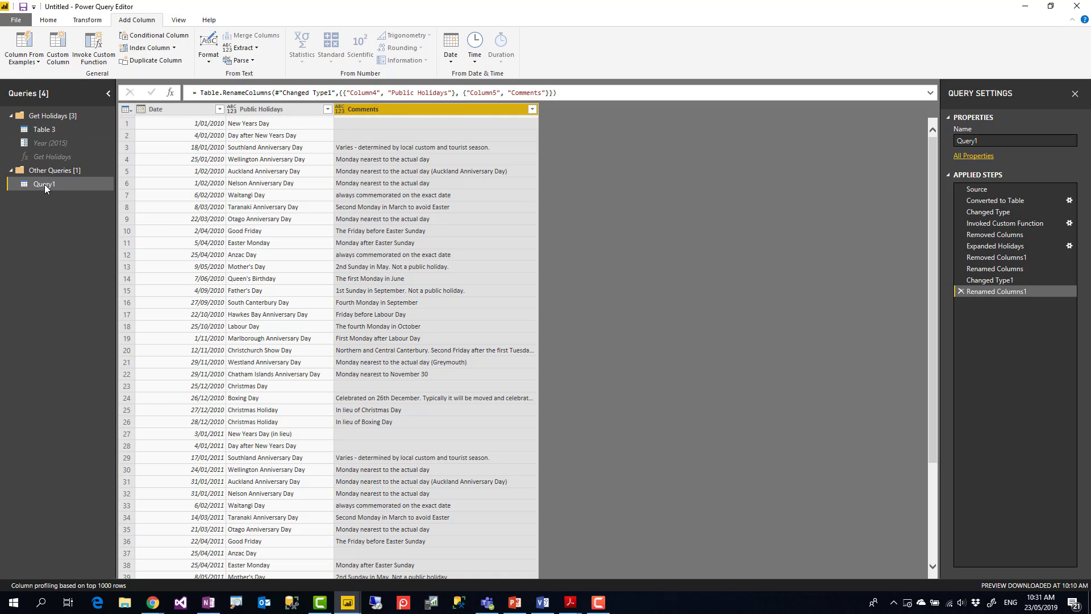
{"action": "scroll", "coordinate": [339, 219], "scroll_direction": "down", "scroll_amount": 4}
{"action": "scroll", "coordinate": [339, 219], "scroll_direction": "down", "scroll_amount": 20}
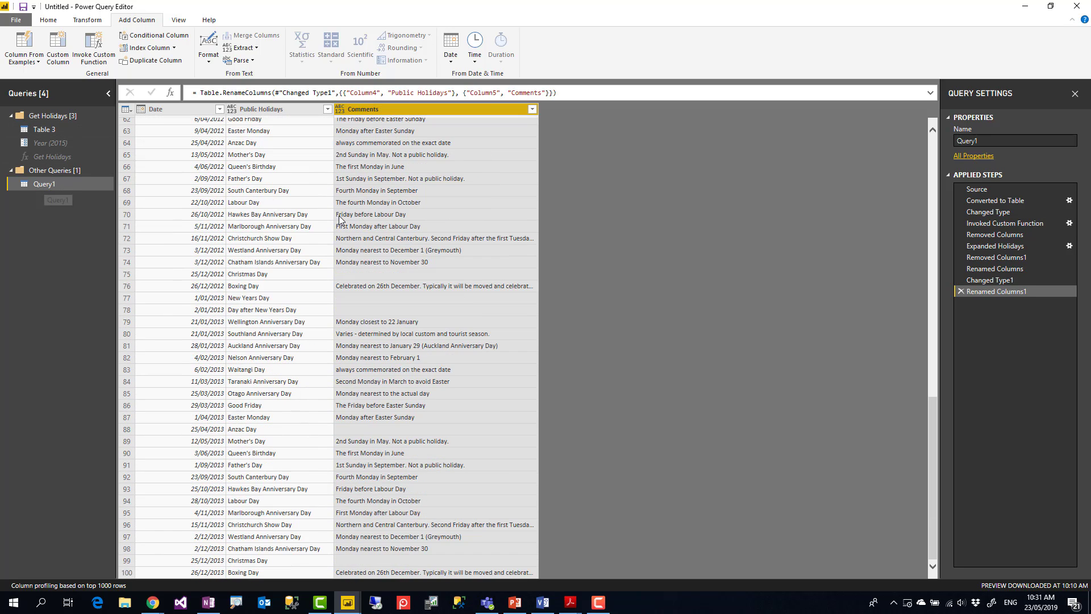
{"action": "scroll", "coordinate": [339, 219], "scroll_direction": "down", "scroll_amount": 7}
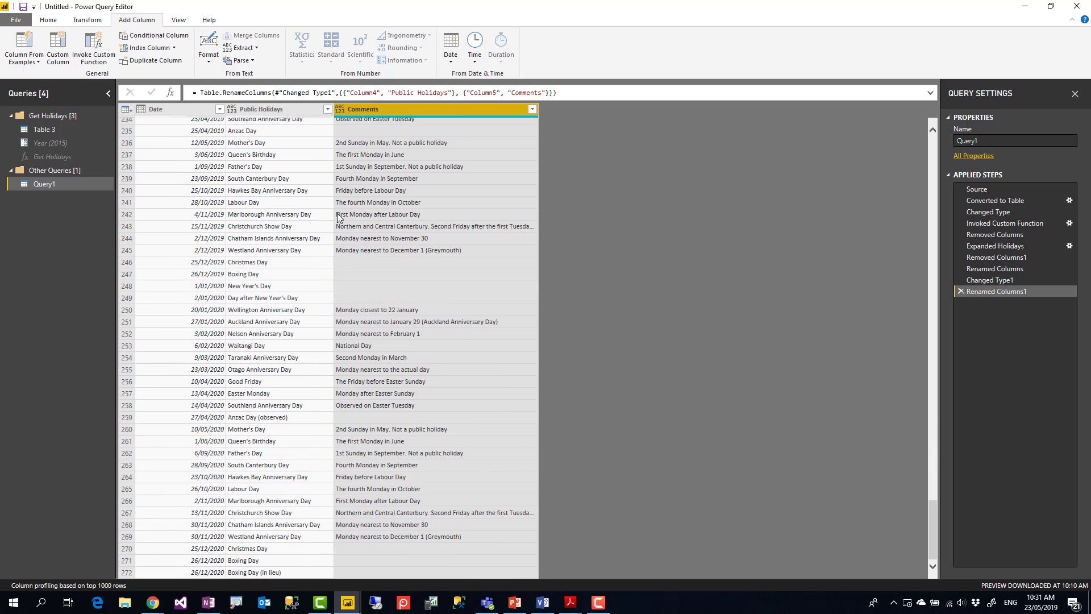